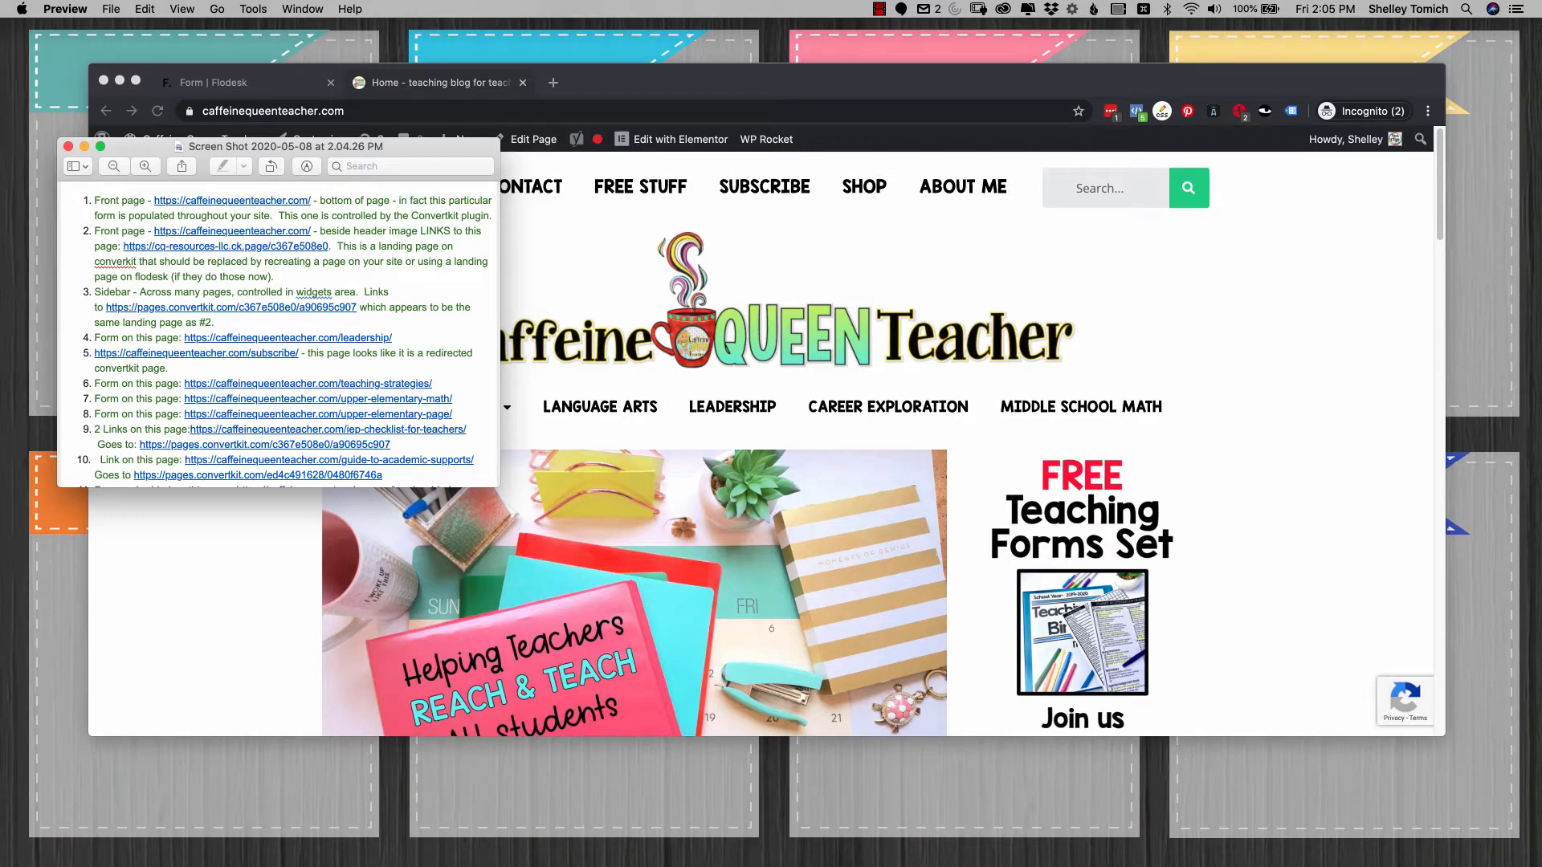
Step: Display the share URL of the 2-Digit Mult Opt-in 2 landing page in ConvertKit and highlight the ID at its end
drag(2, 563, 1, 610)
drag(0, 256, 1423, 46)
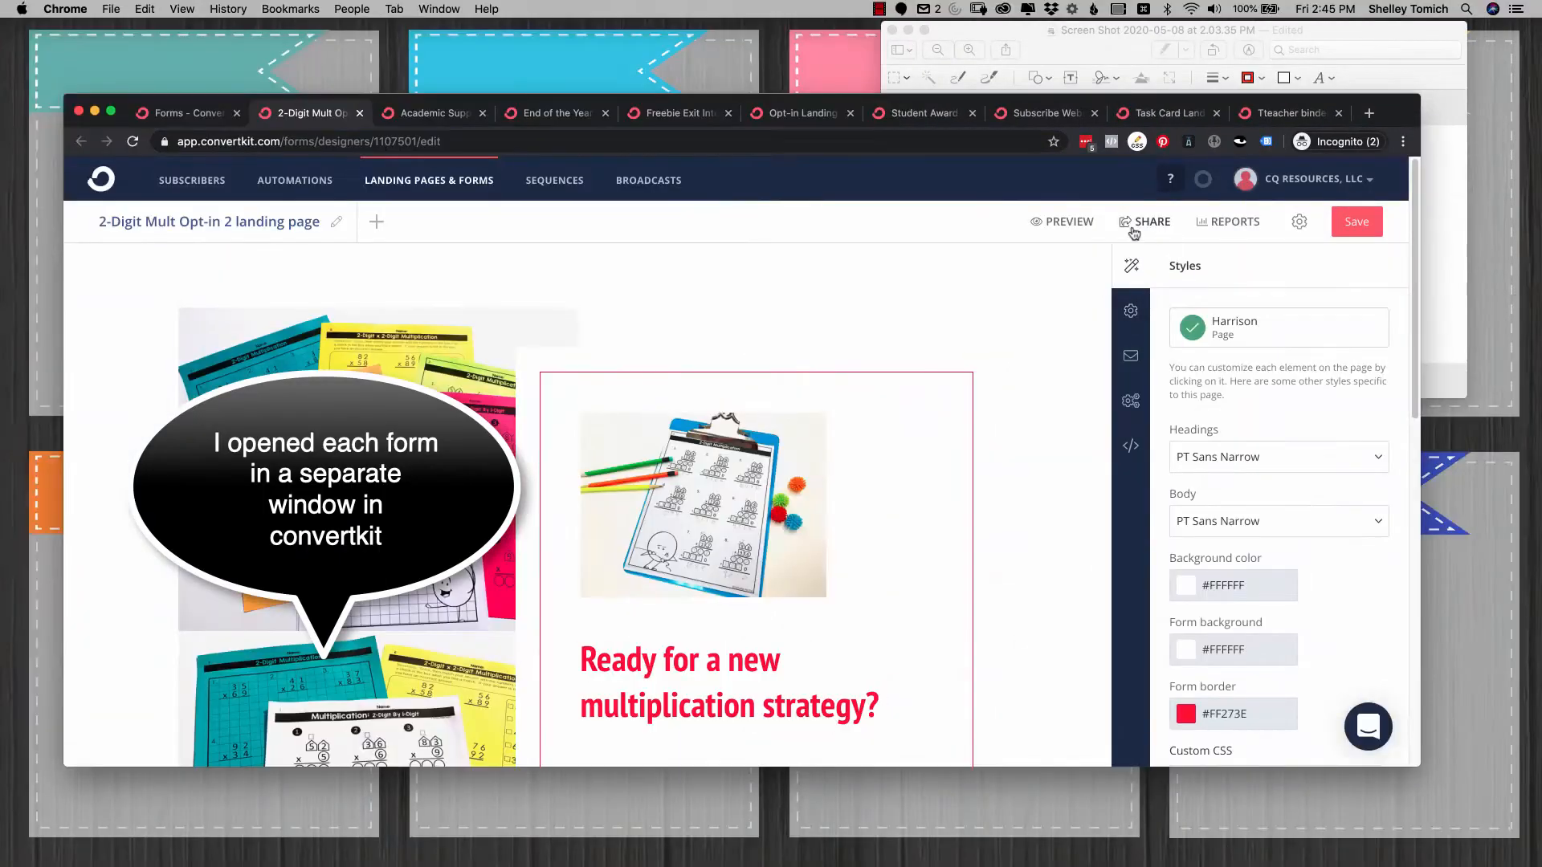
click(1133, 231)
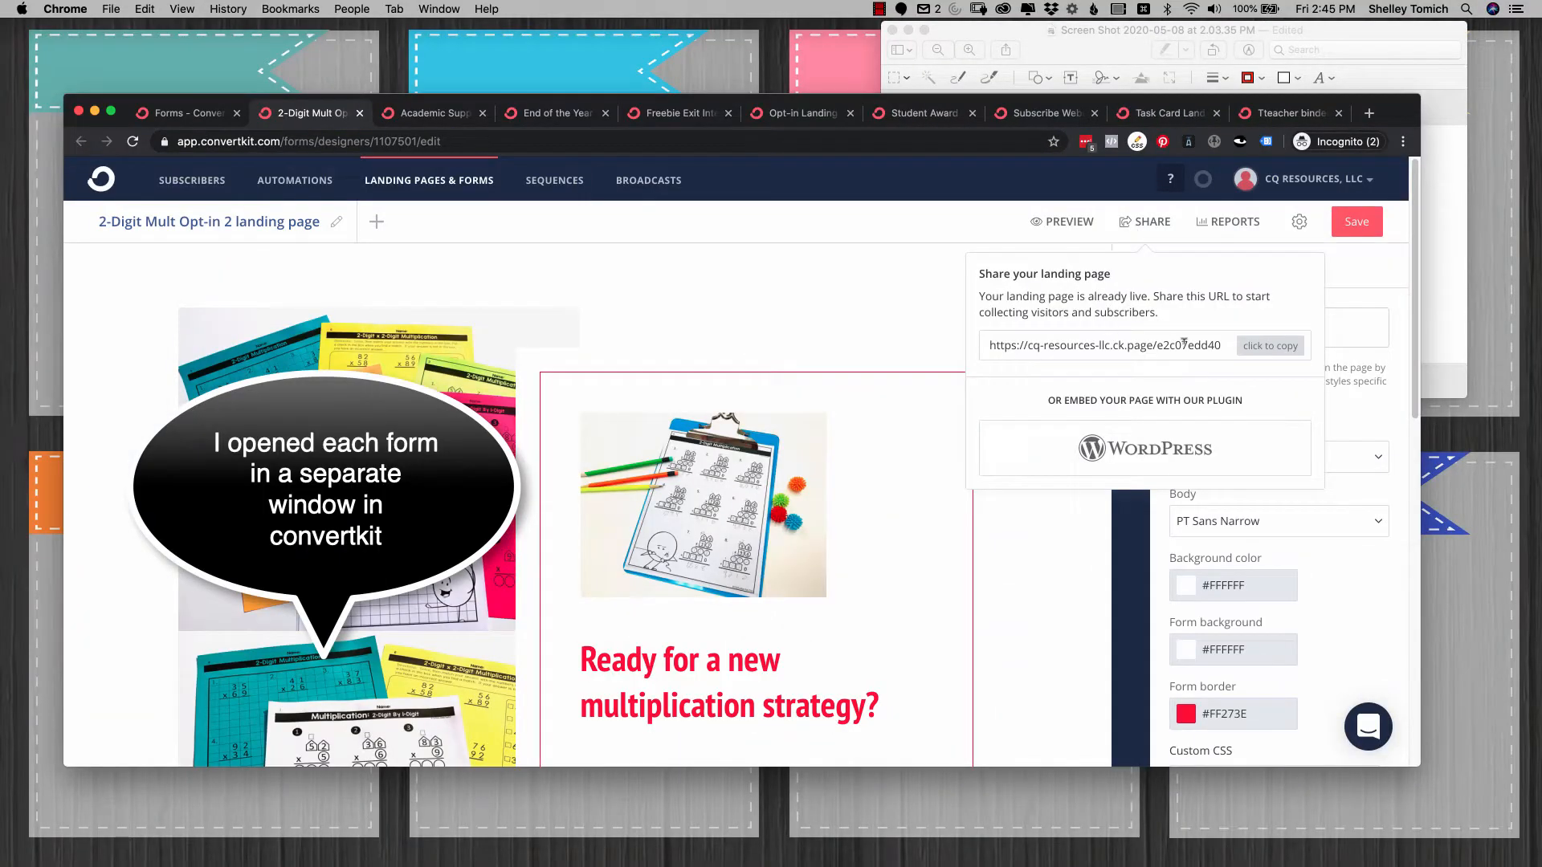
drag(1222, 346, 1169, 345)
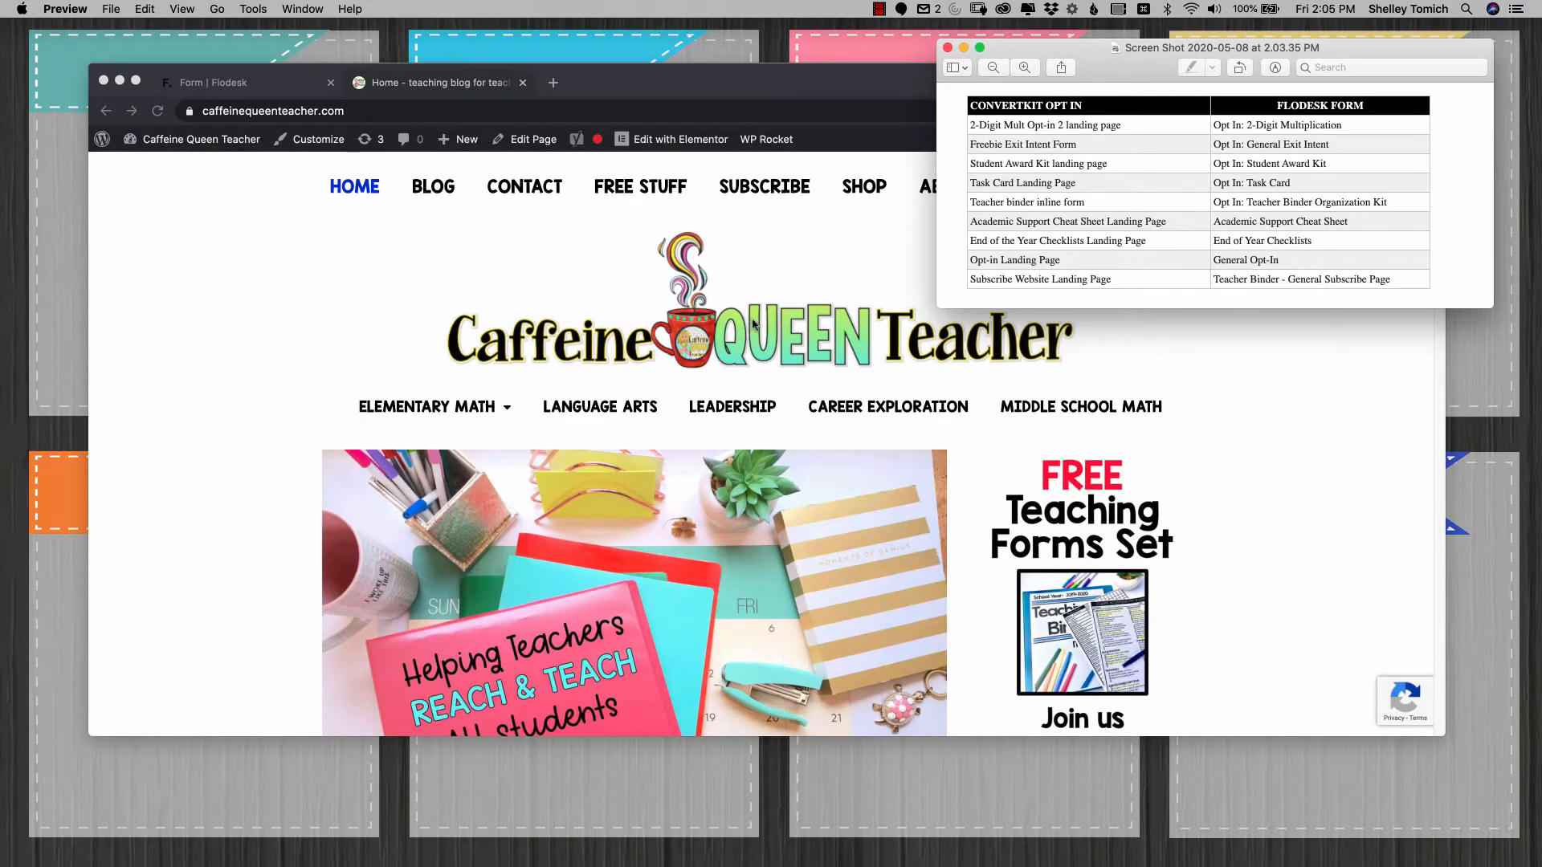
Step: Open the Free Teaching Forms Set link on the home page and compare its ConvertKit page ID with the opt-in mapping table
click(1046, 516)
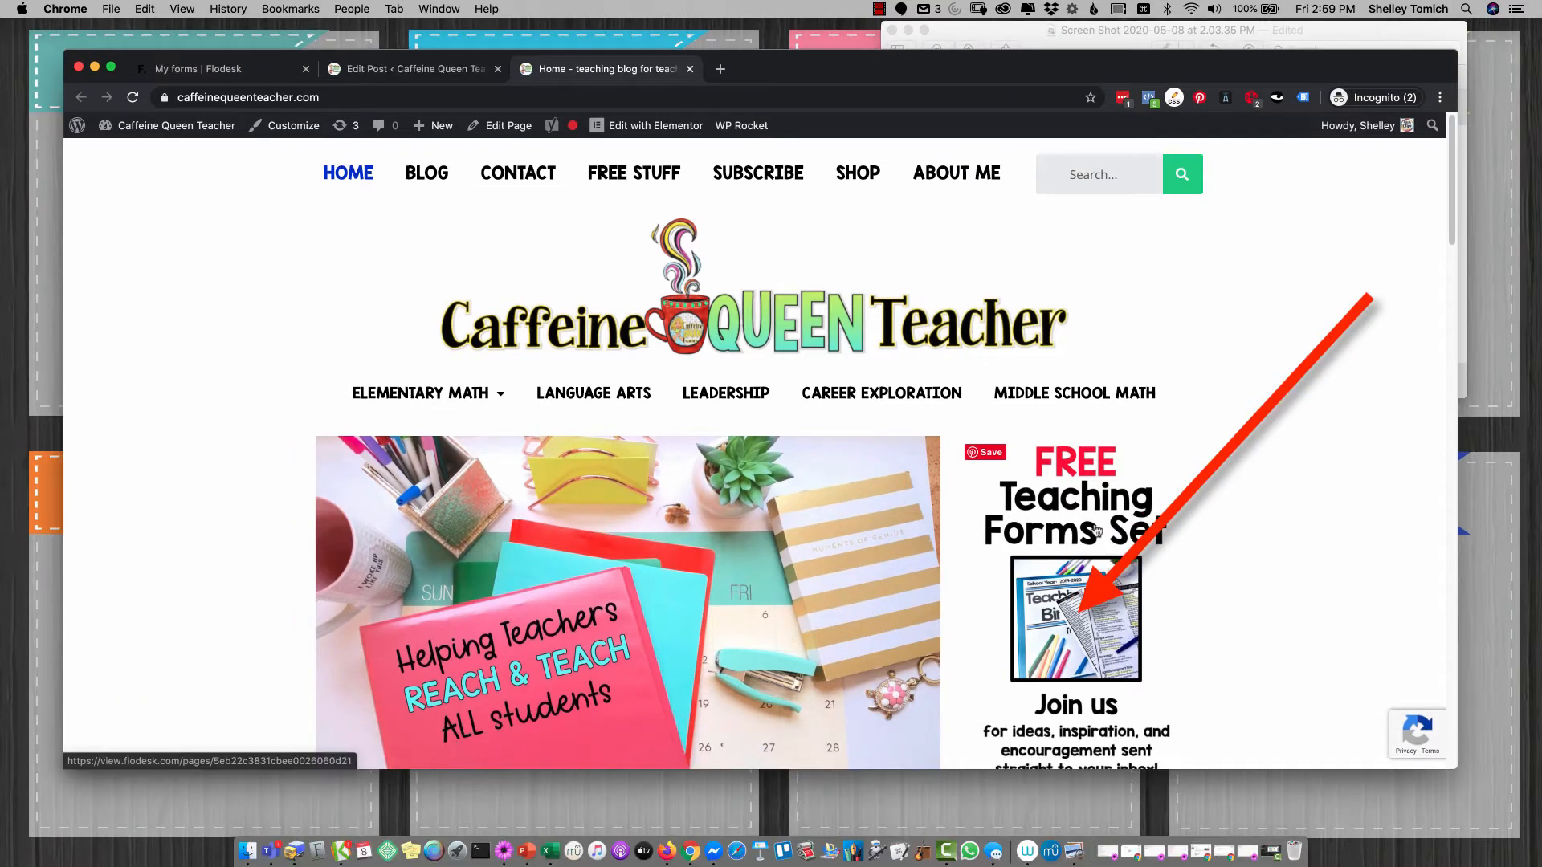
click(1097, 530)
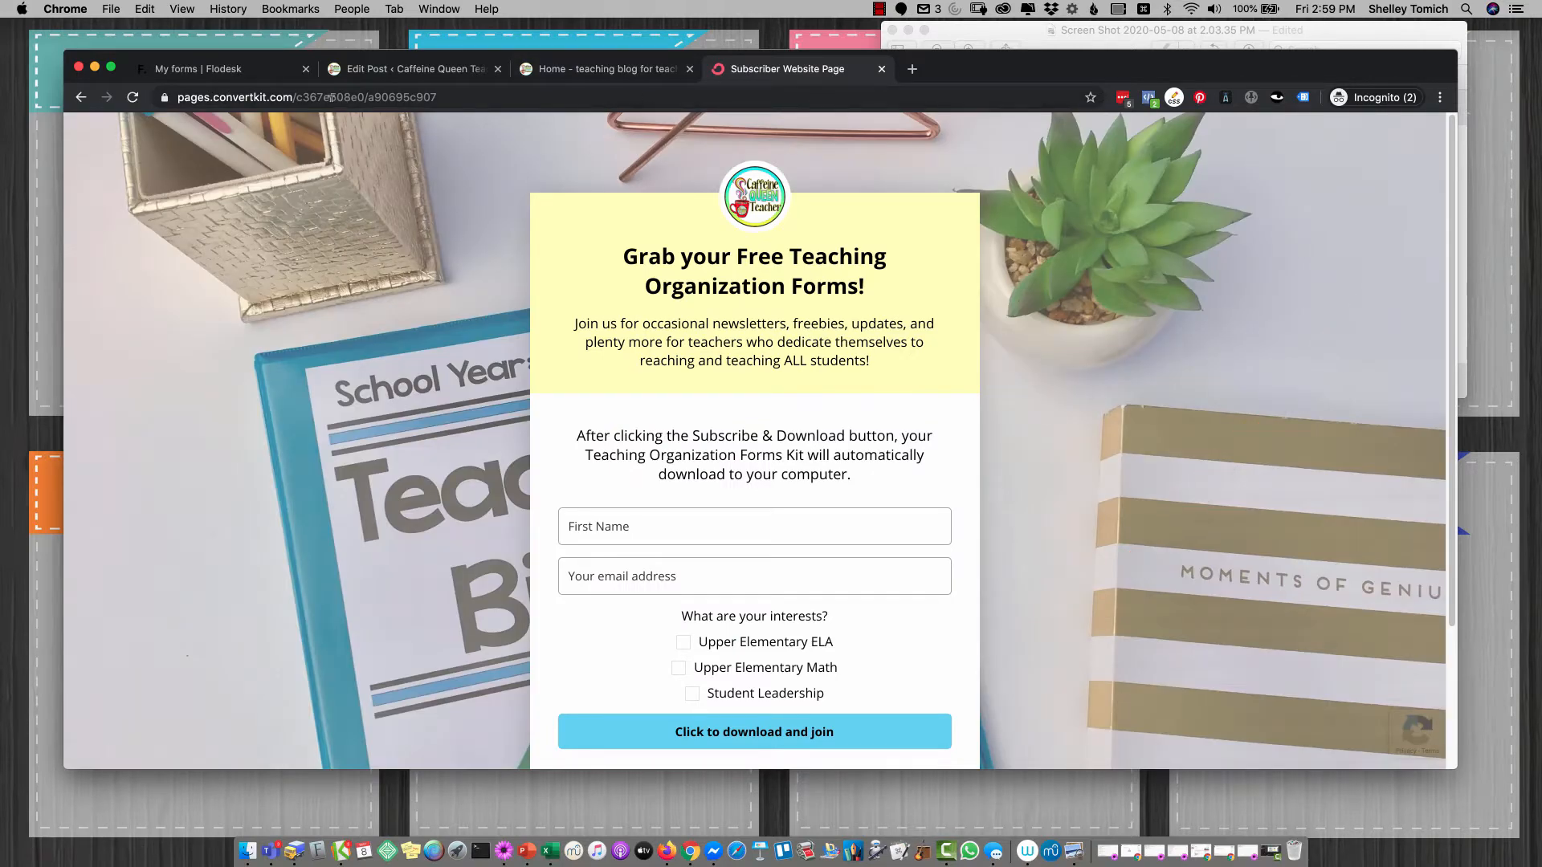
drag(332, 96, 359, 97)
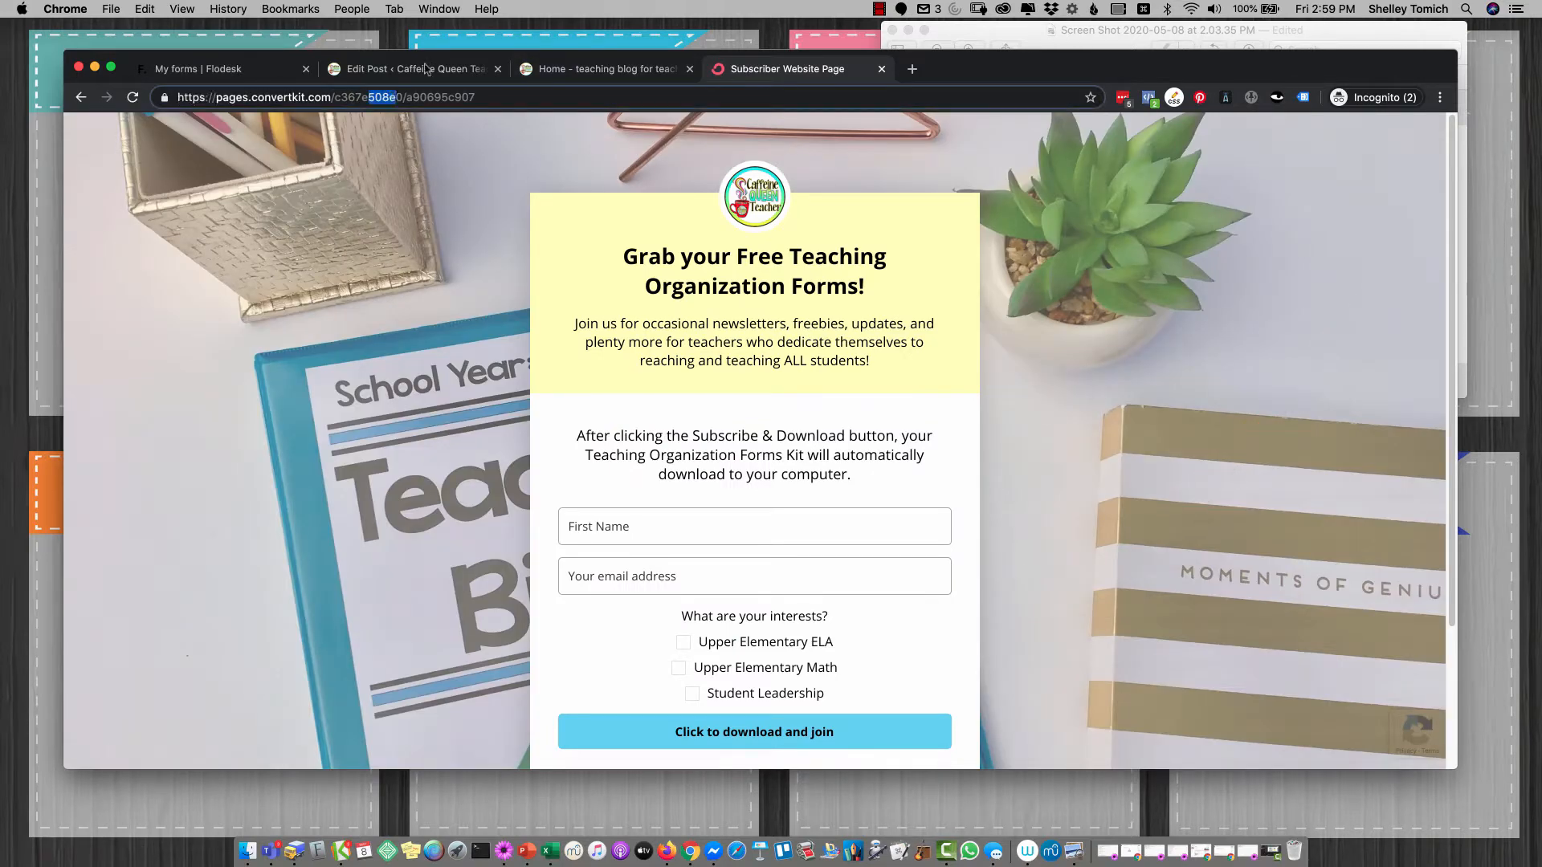
click(957, 28)
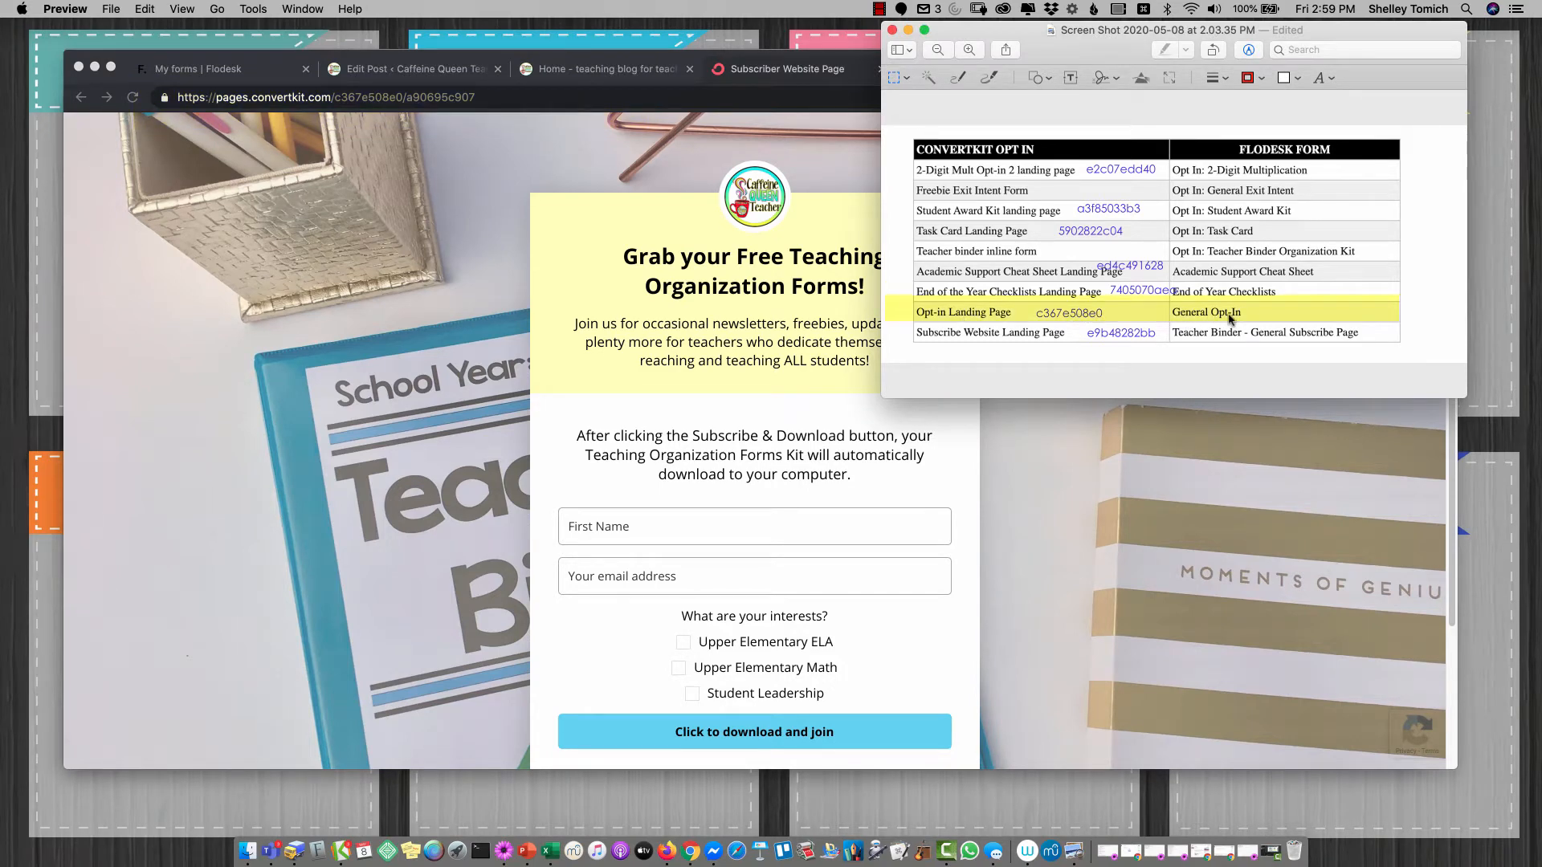
Step: Filter the Flodesk forms to full-page ones and copy the published URL of the General Opt-In form
click(304, 76)
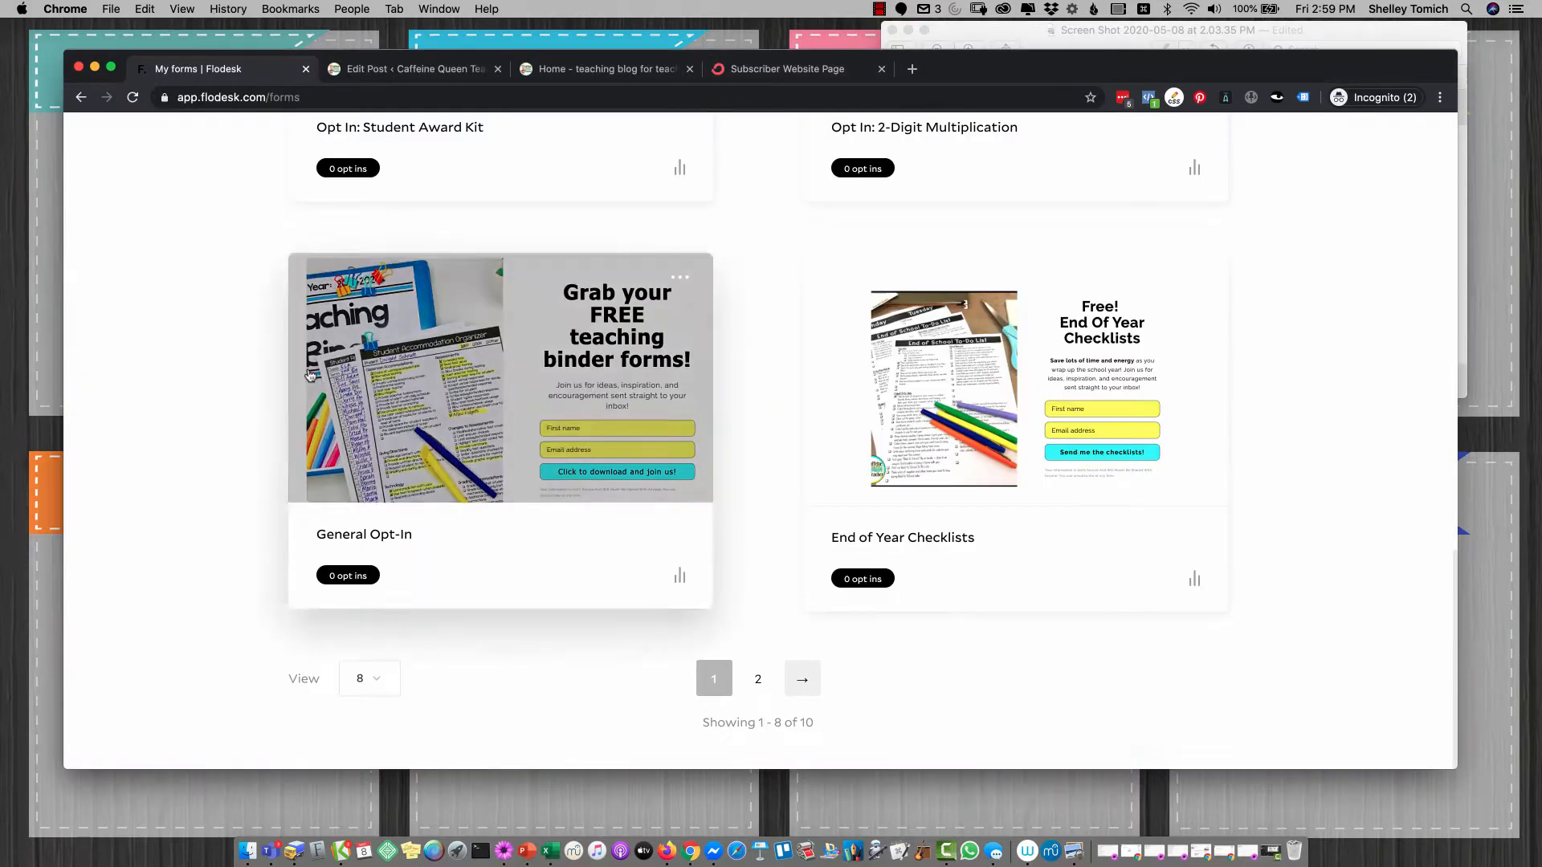
scroll(308, 374, up, 5)
scroll(307, 373, up, 10)
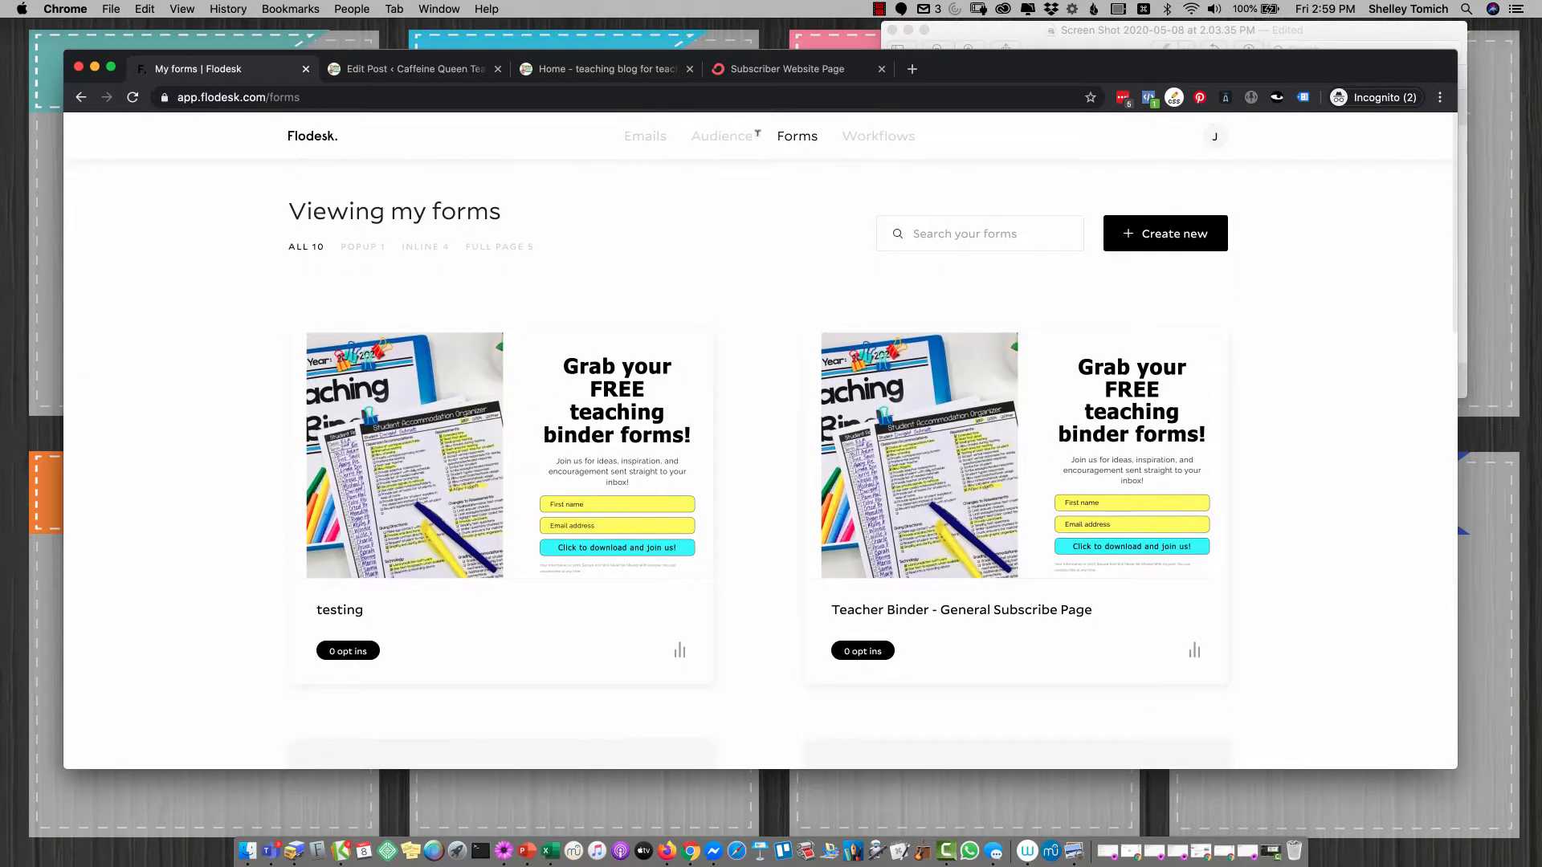
click(795, 138)
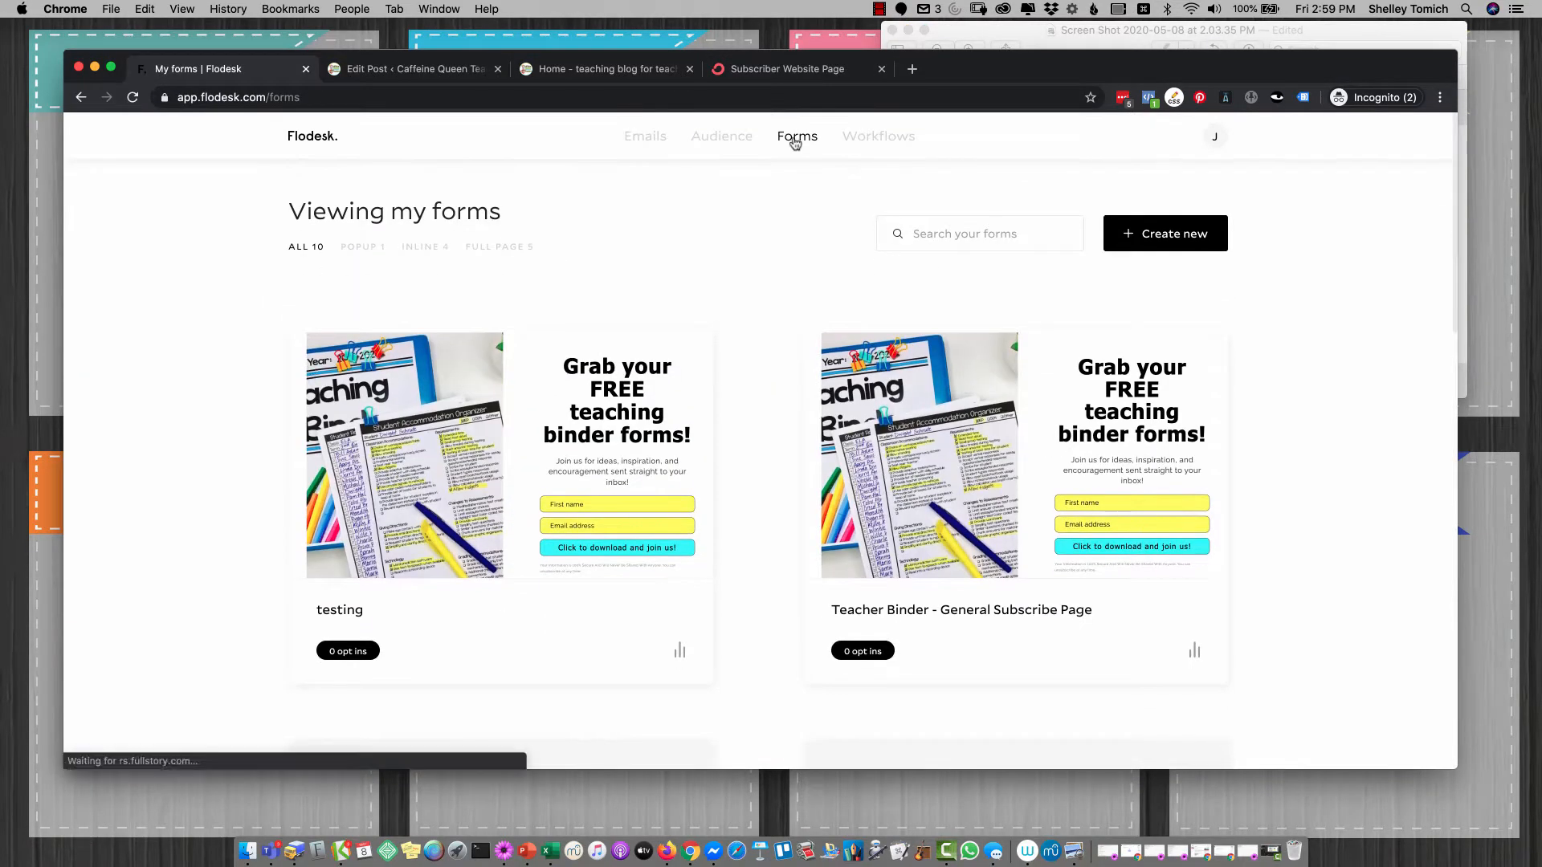
click(509, 247)
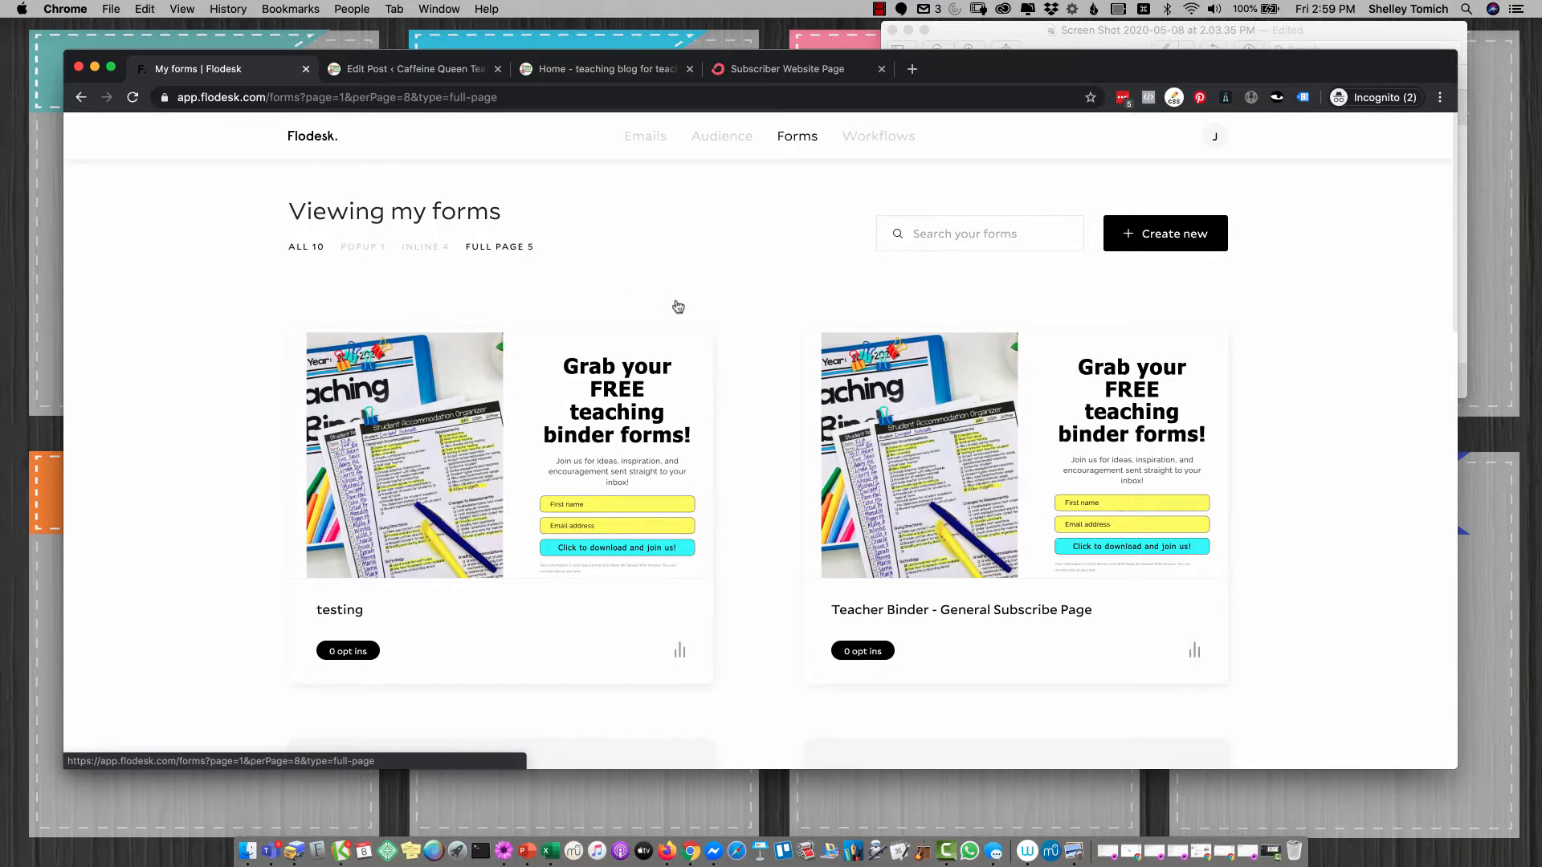
scroll(677, 306, down, 7)
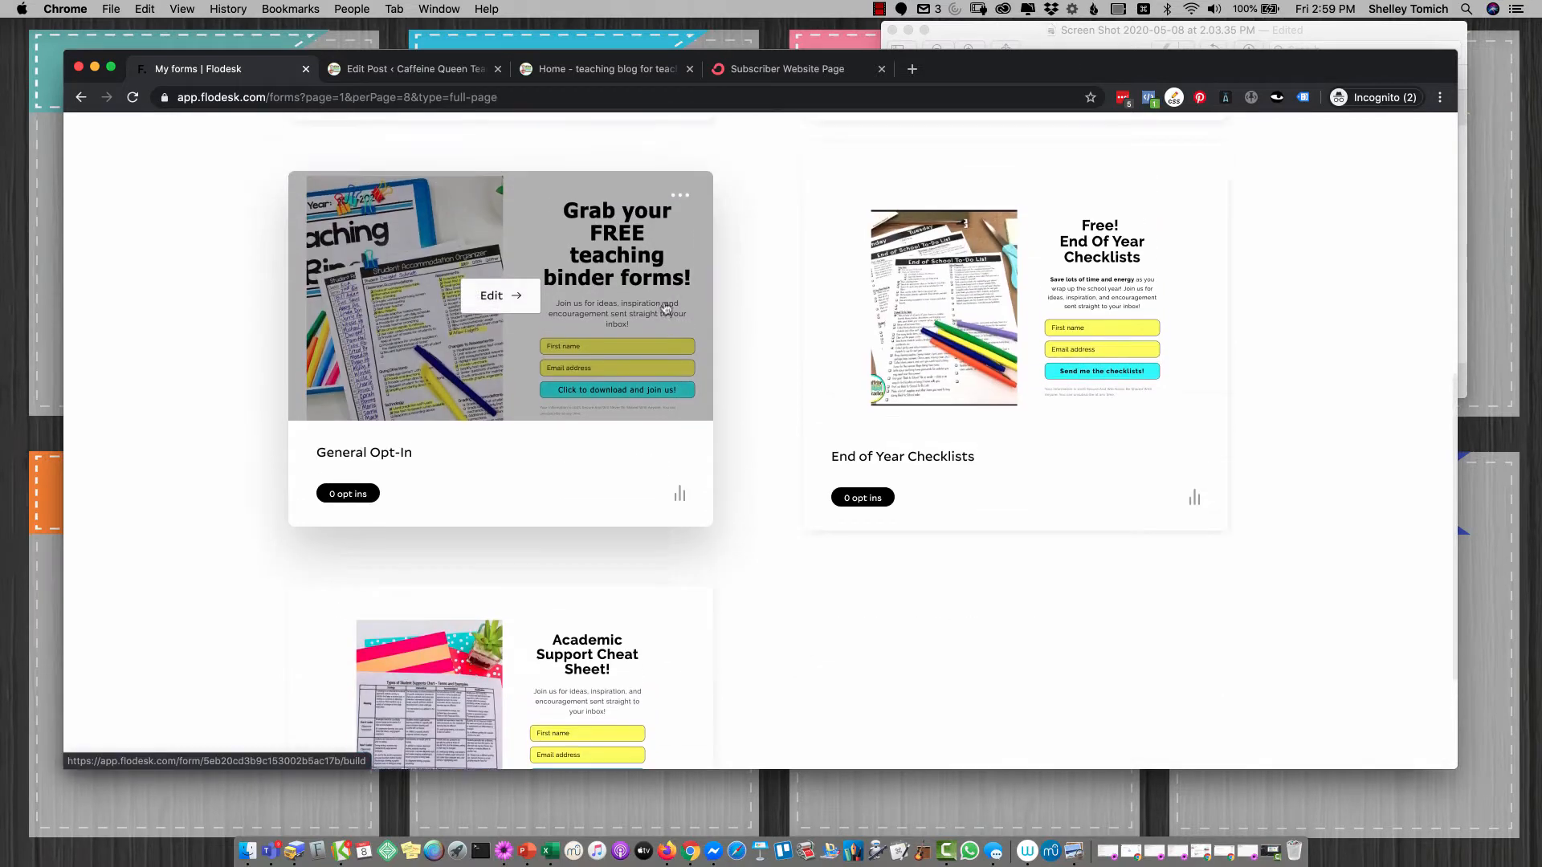
click(680, 195)
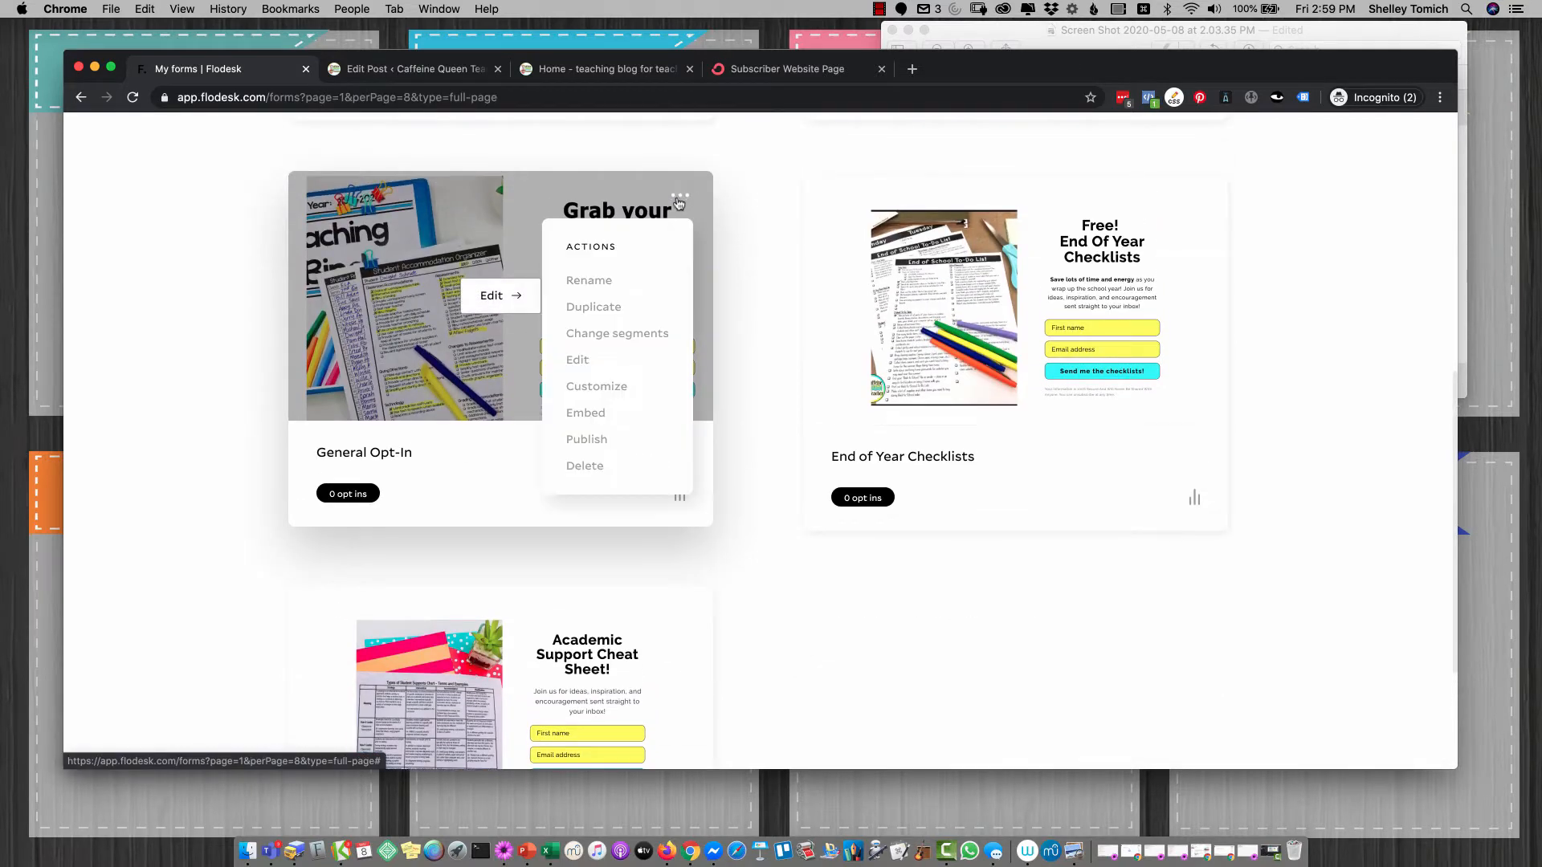
click(602, 414)
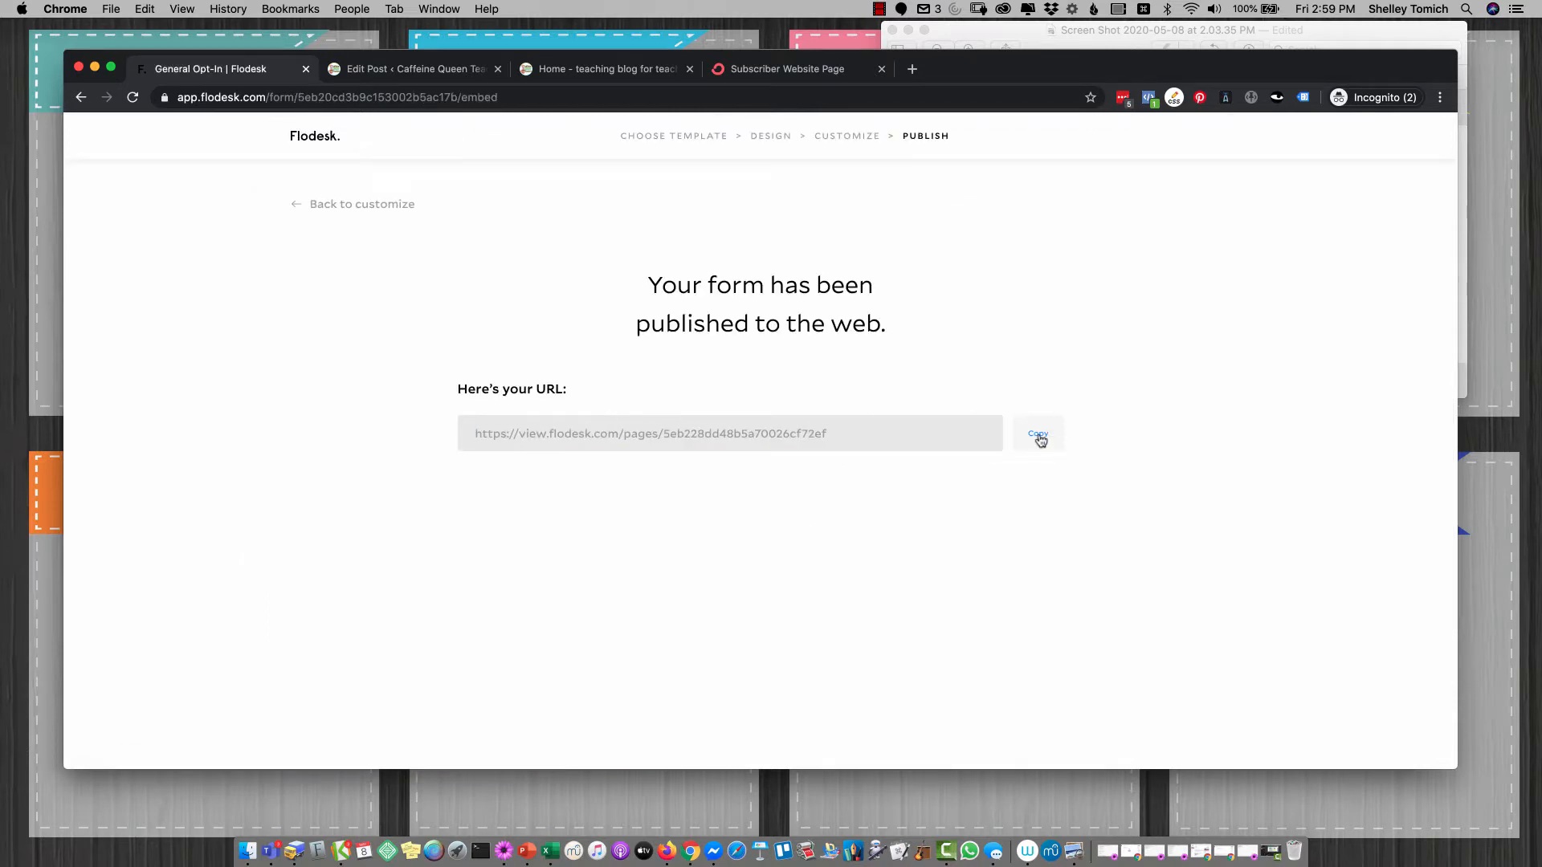
click(1039, 437)
Step: Edit the home page with Elementor, replace the Free Teaching Forms Set image's custom link with the copied Flodesk page URL, and update the page
click(579, 70)
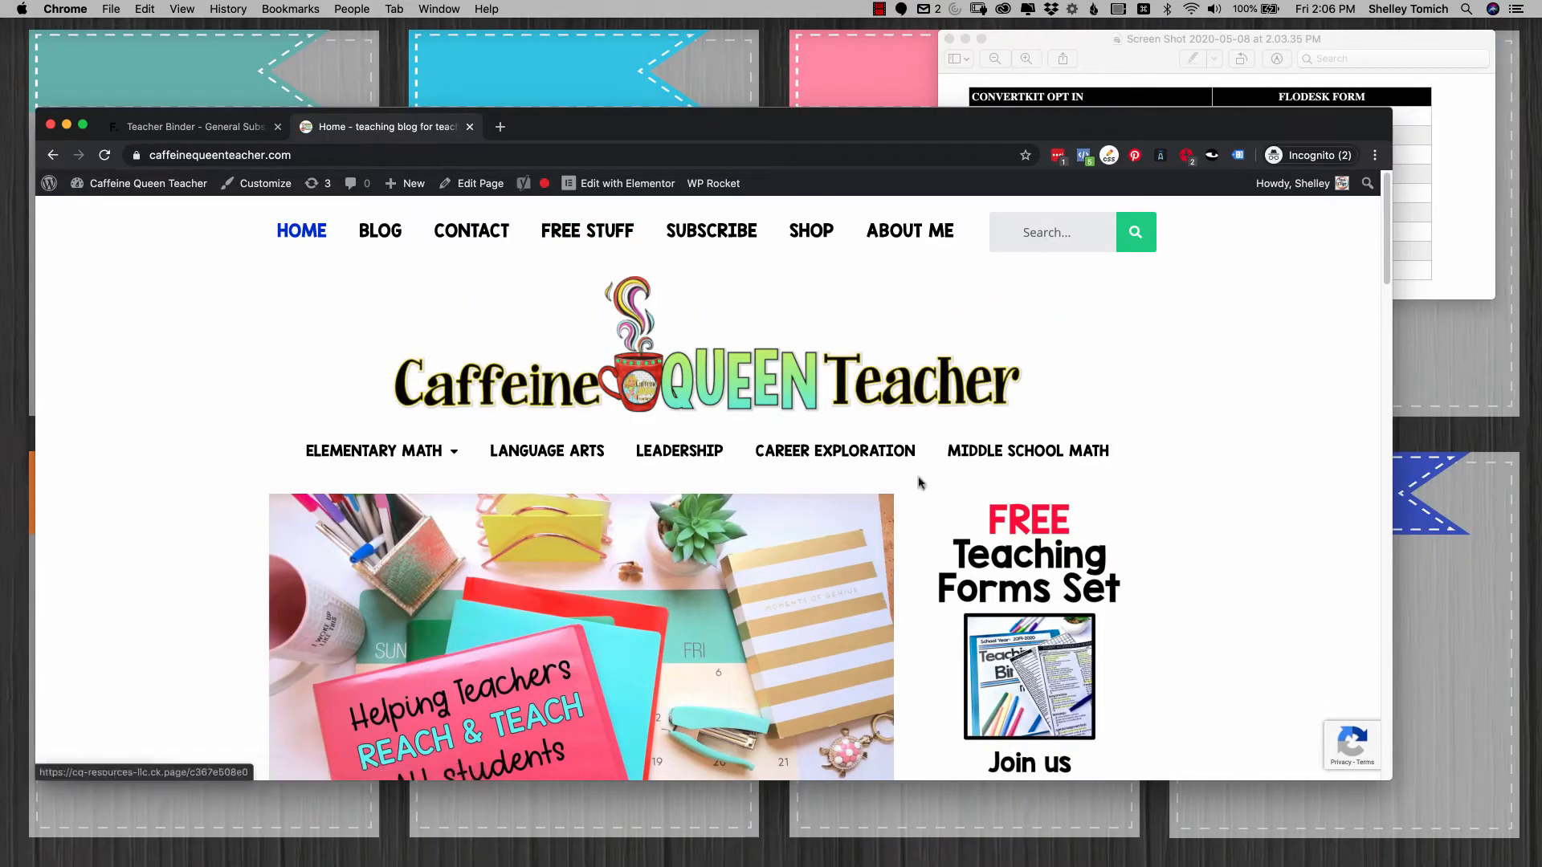
click(633, 191)
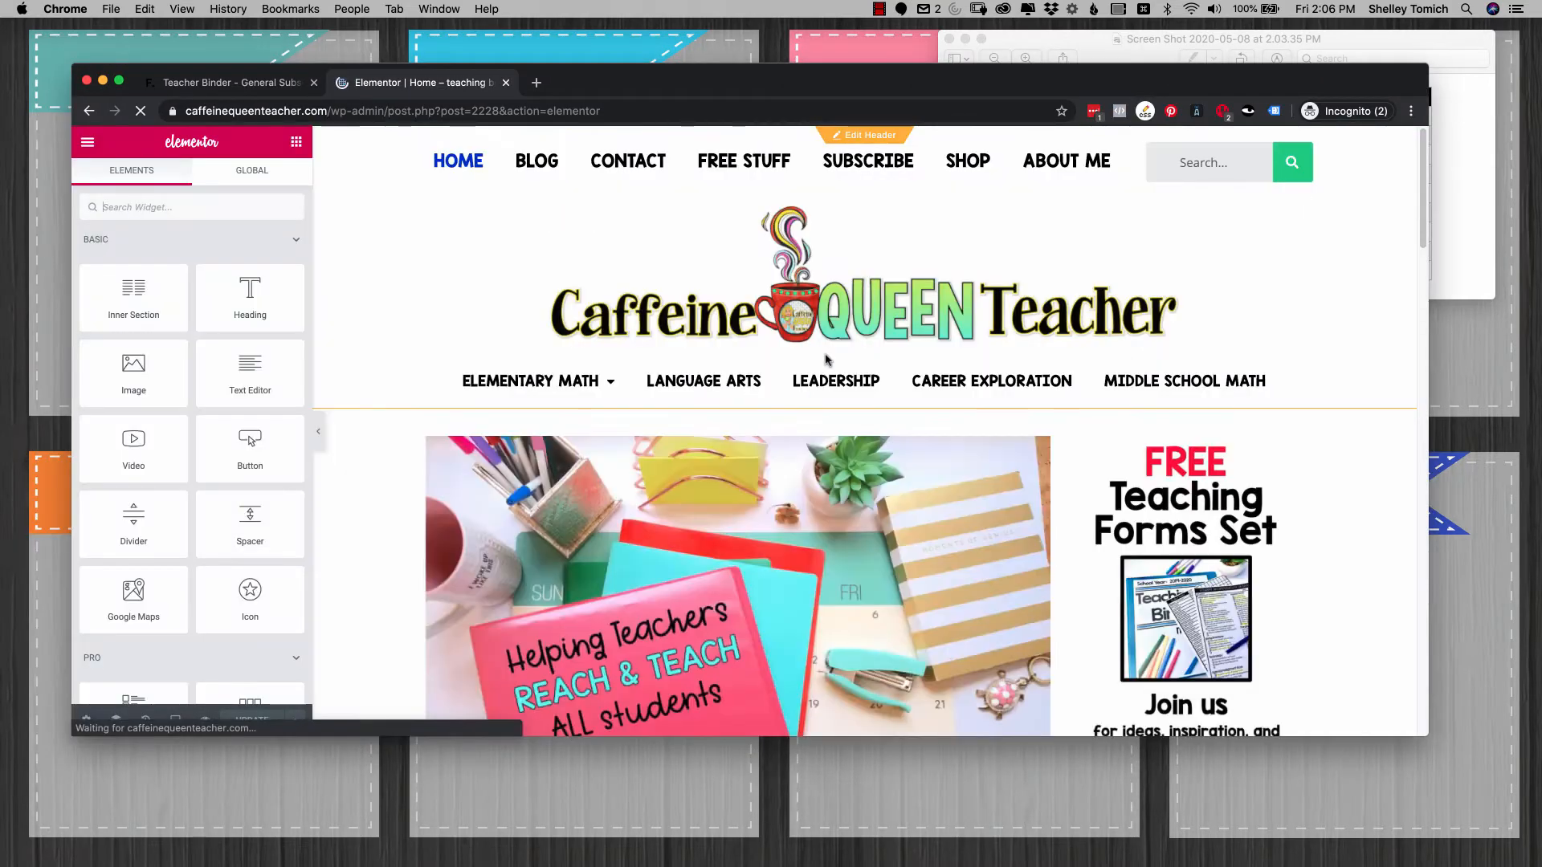
scroll(879, 419, down, 3)
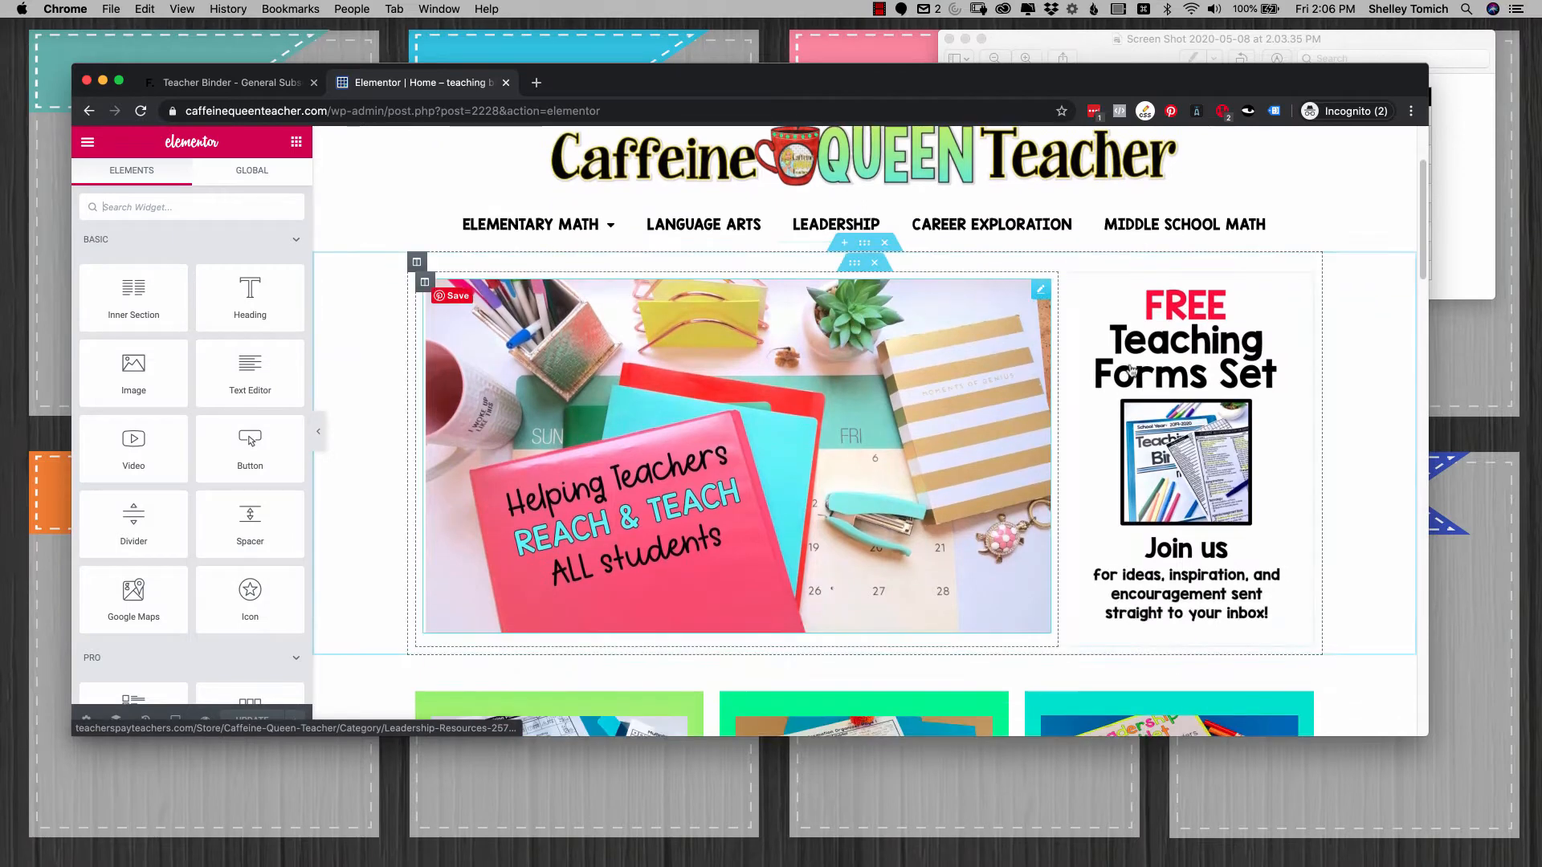
click(1163, 380)
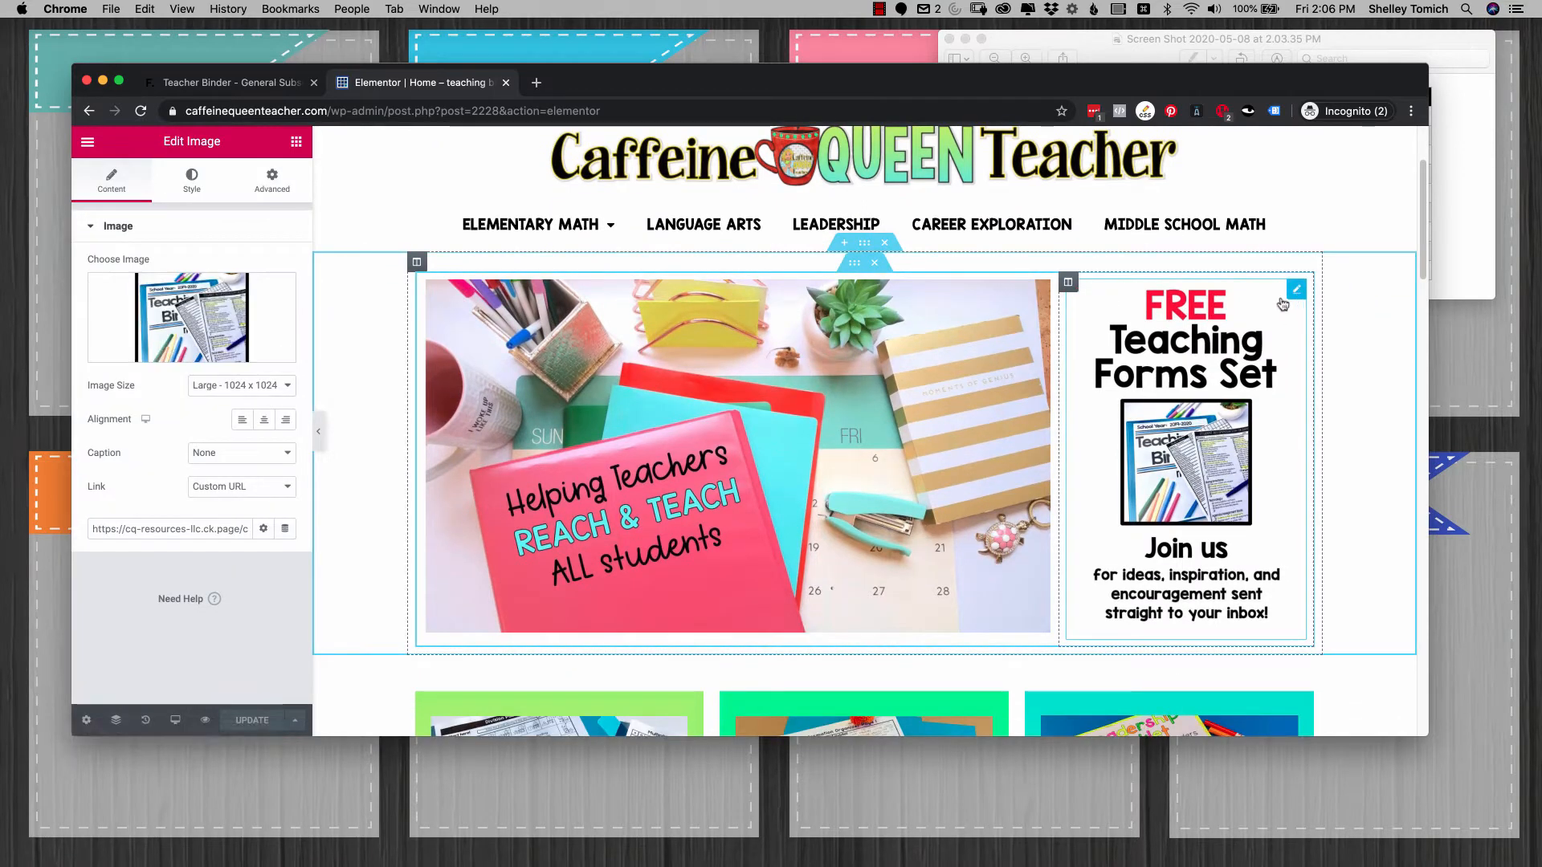
click(252, 530)
key(cmd+a)
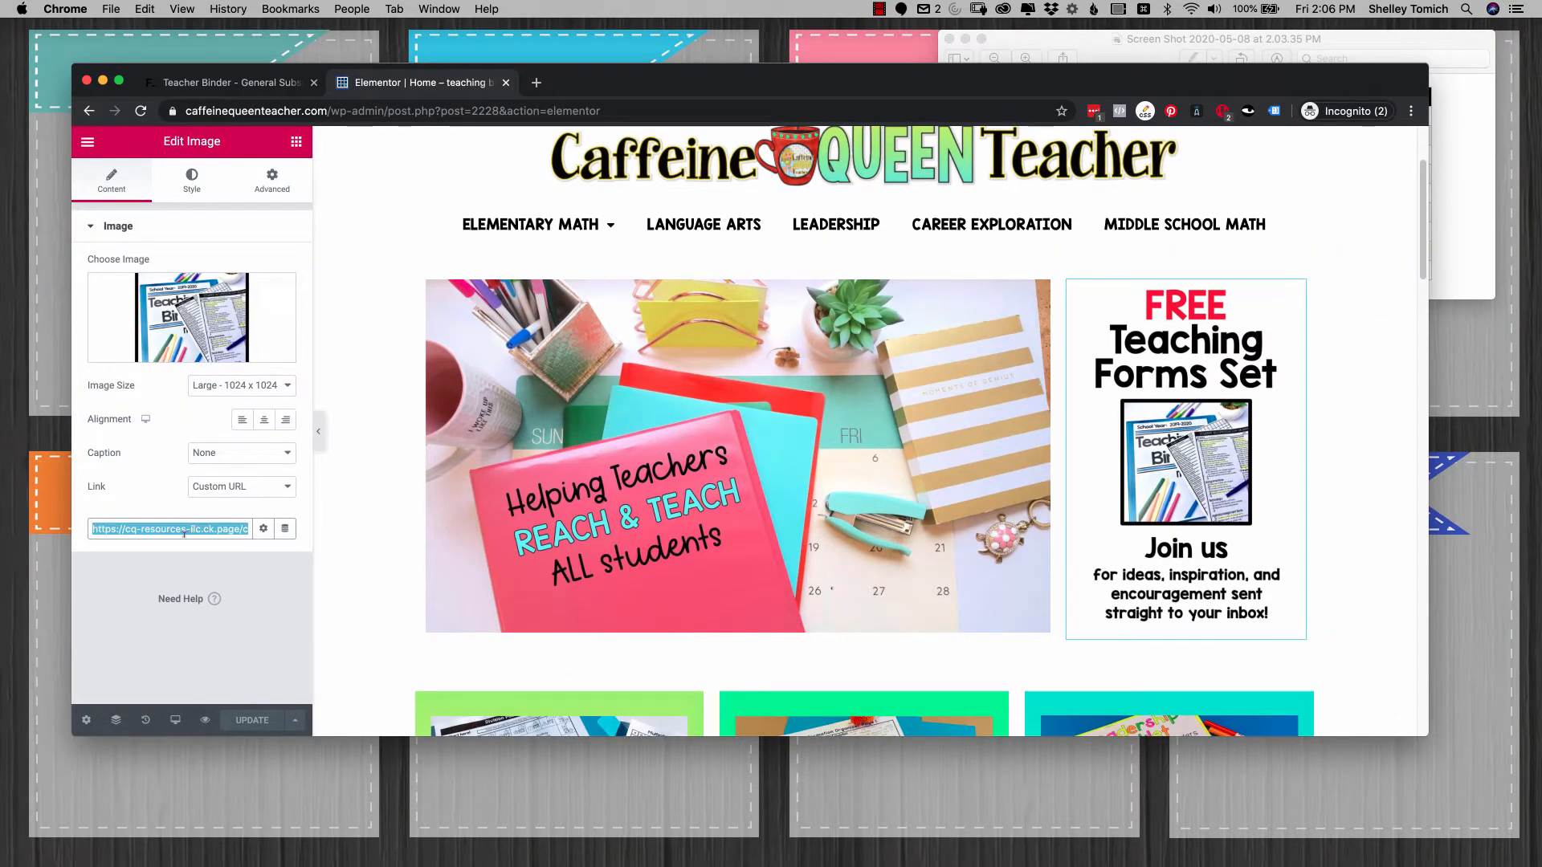
key(cmd+v)
click(252, 720)
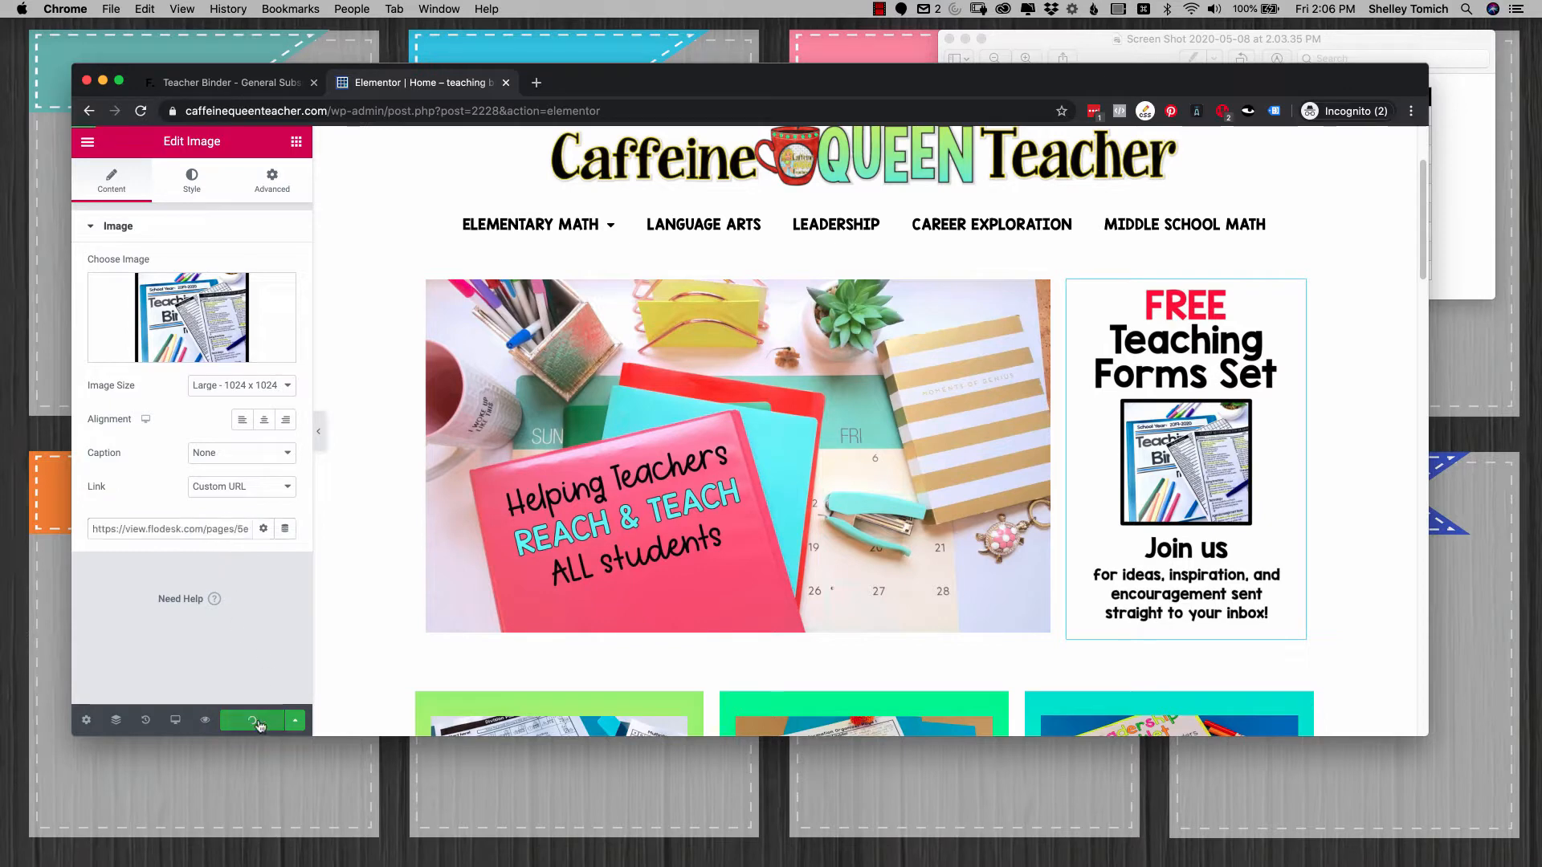
Step: Load the live home page and test the Free Teaching Forms Set image's link, returning to the site afterward
drag(327, 111, 644, 127)
key(BackSpace)
key(Return)
click(1057, 546)
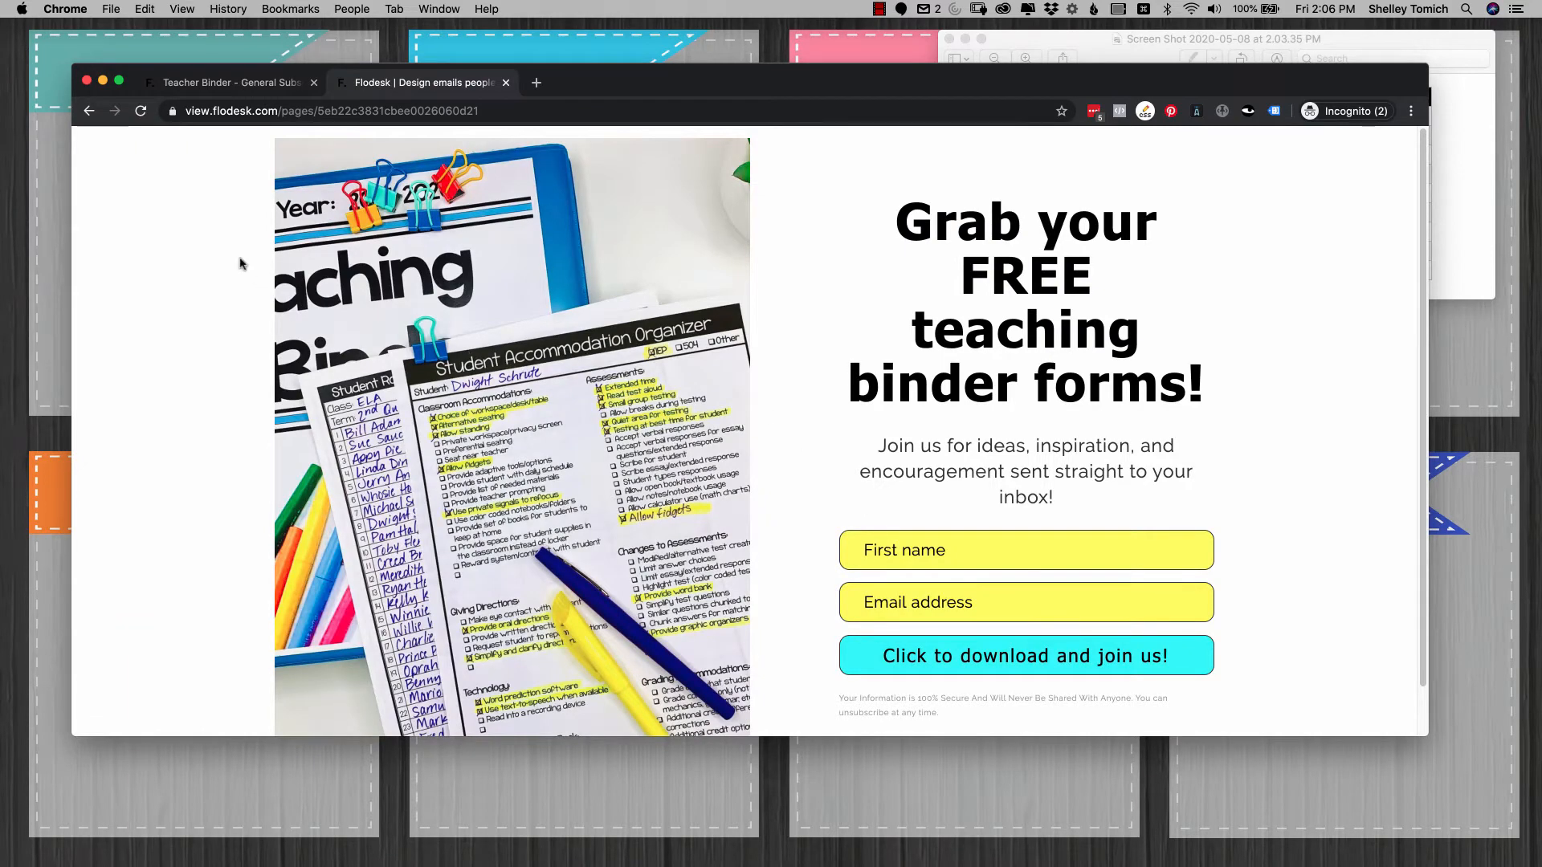
click(89, 112)
Step: Go to the WordPress Widgets settings and expand the first Image widget in the Primary Sidebar
drag(697, 80, 698, 94)
click(181, 147)
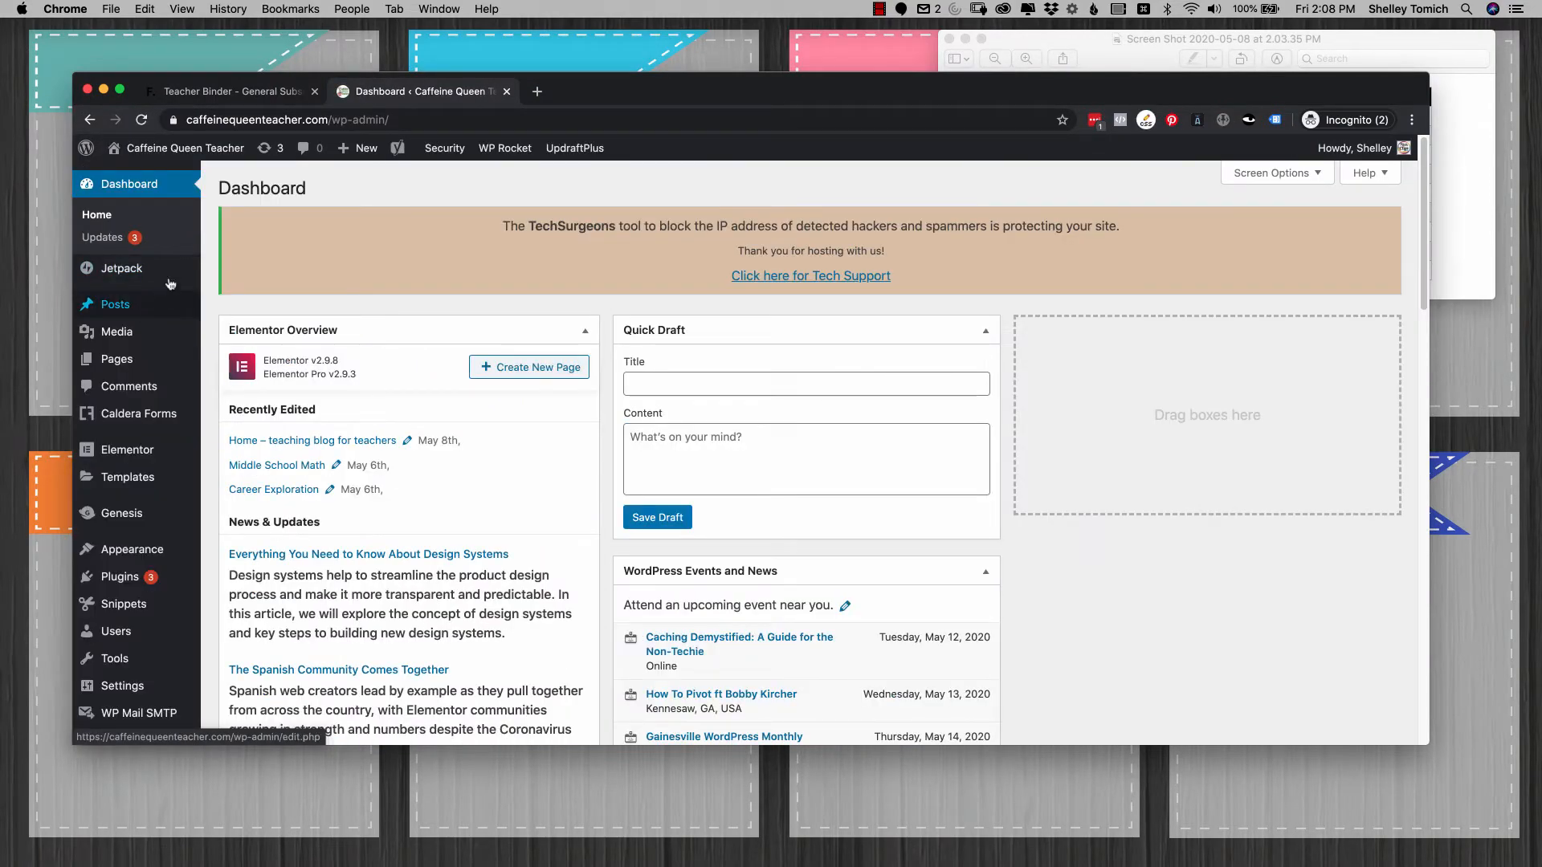
mouse_move(164, 554)
click(223, 565)
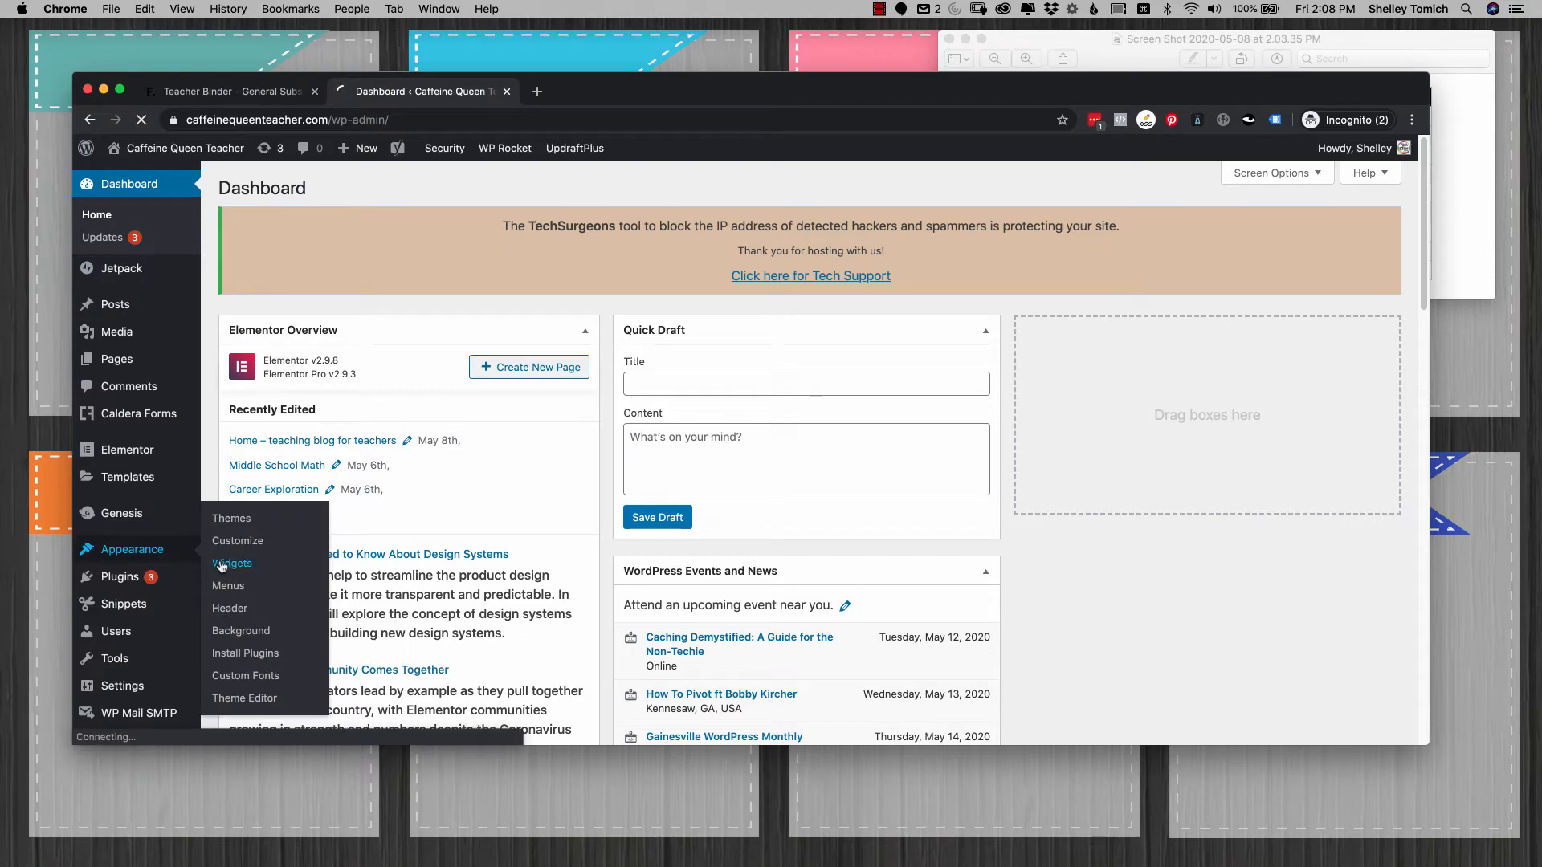
click(1025, 253)
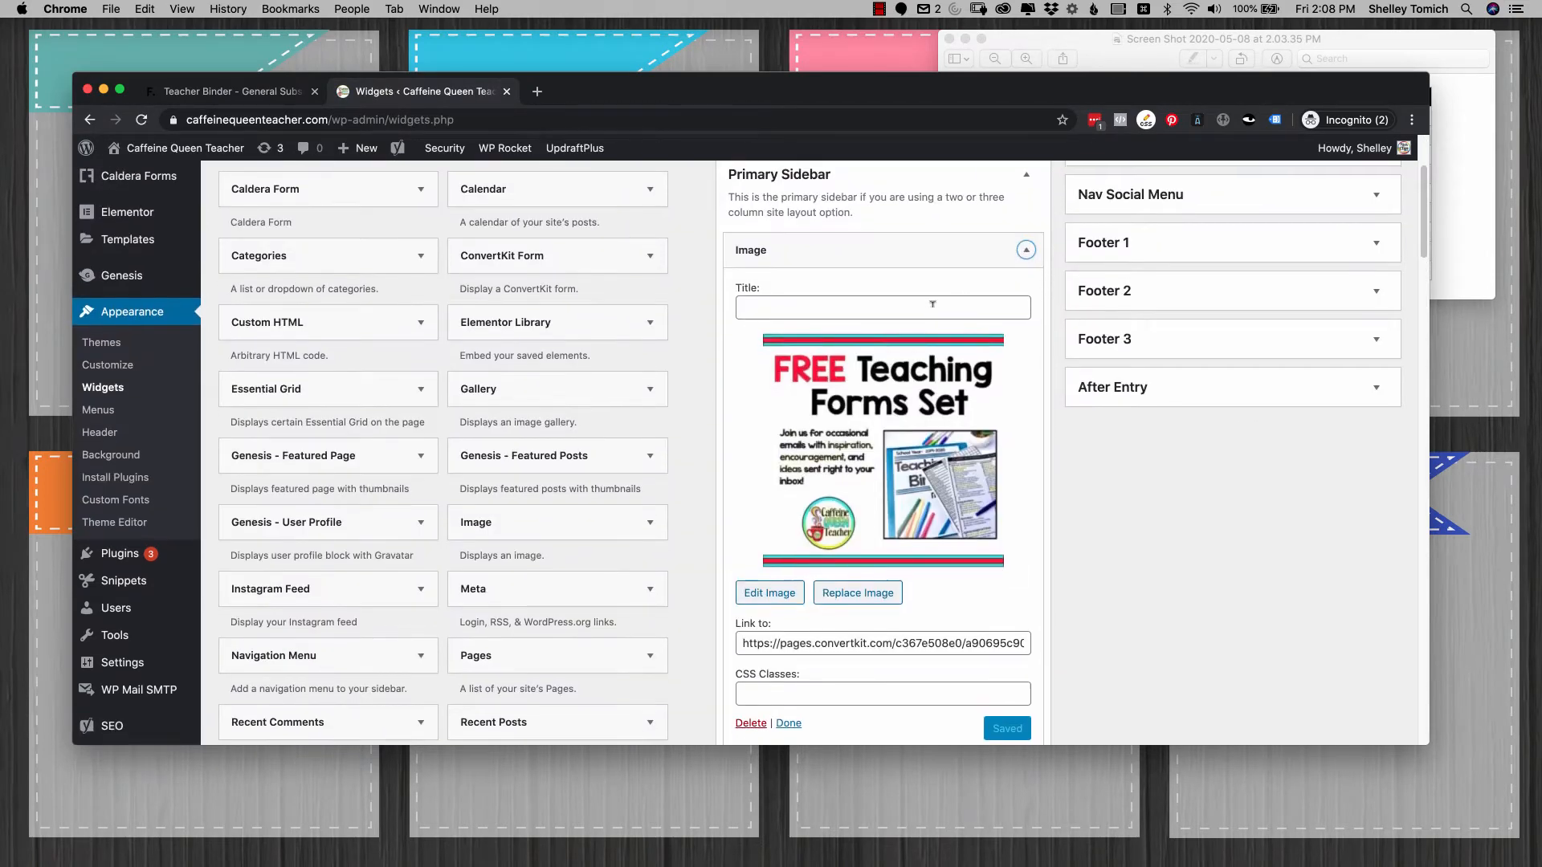
Step: Select the sidebar image widget's existing ConvertKit link and check its destination in a new browser tab
scroll(901, 514, down, 3)
click(901, 542)
key(super+a)
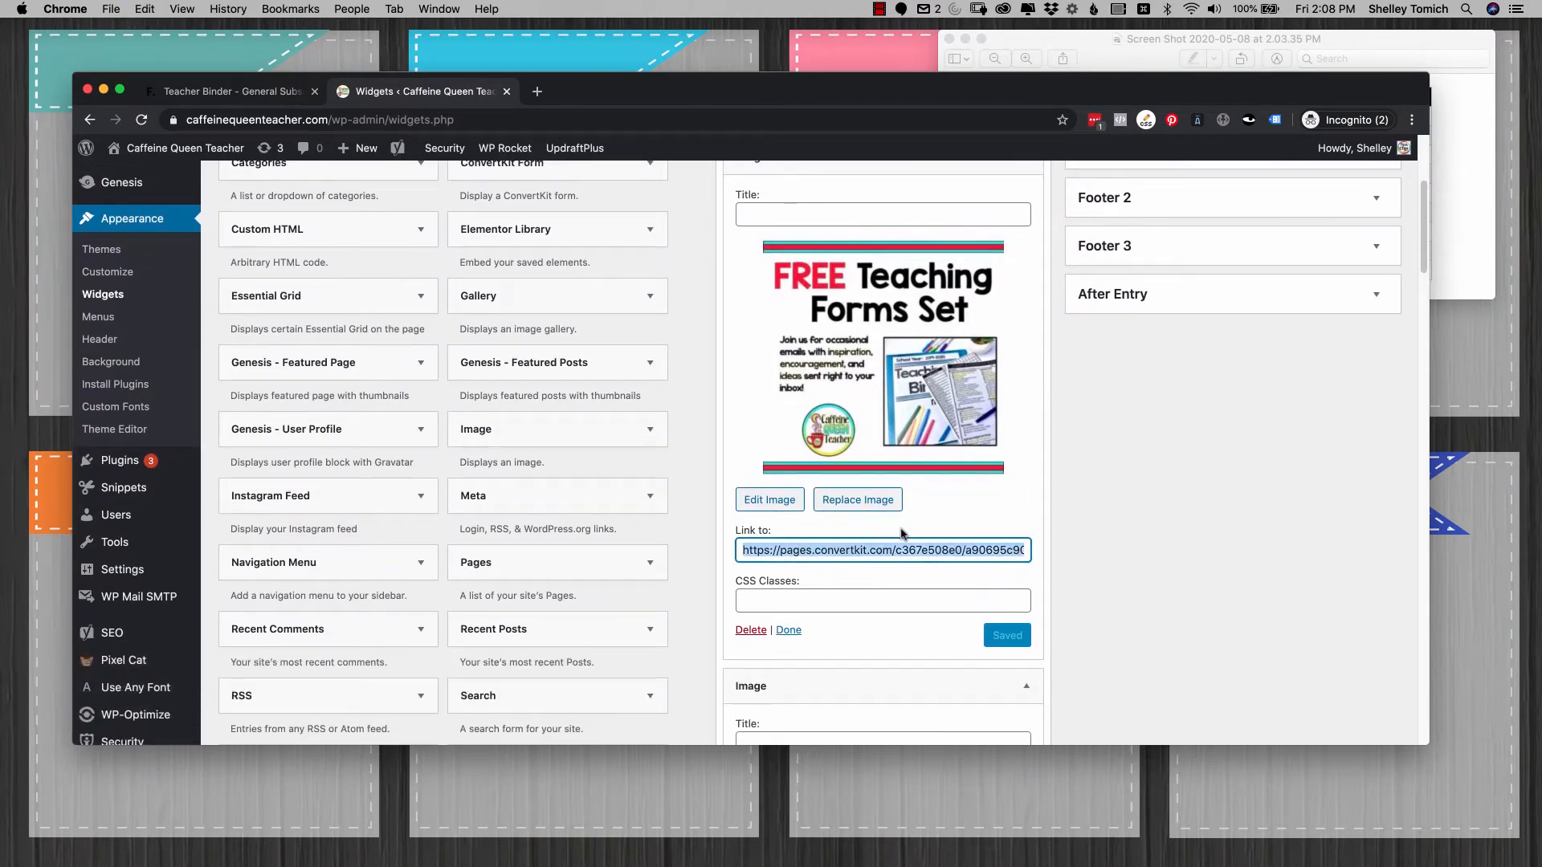
key(super+t)
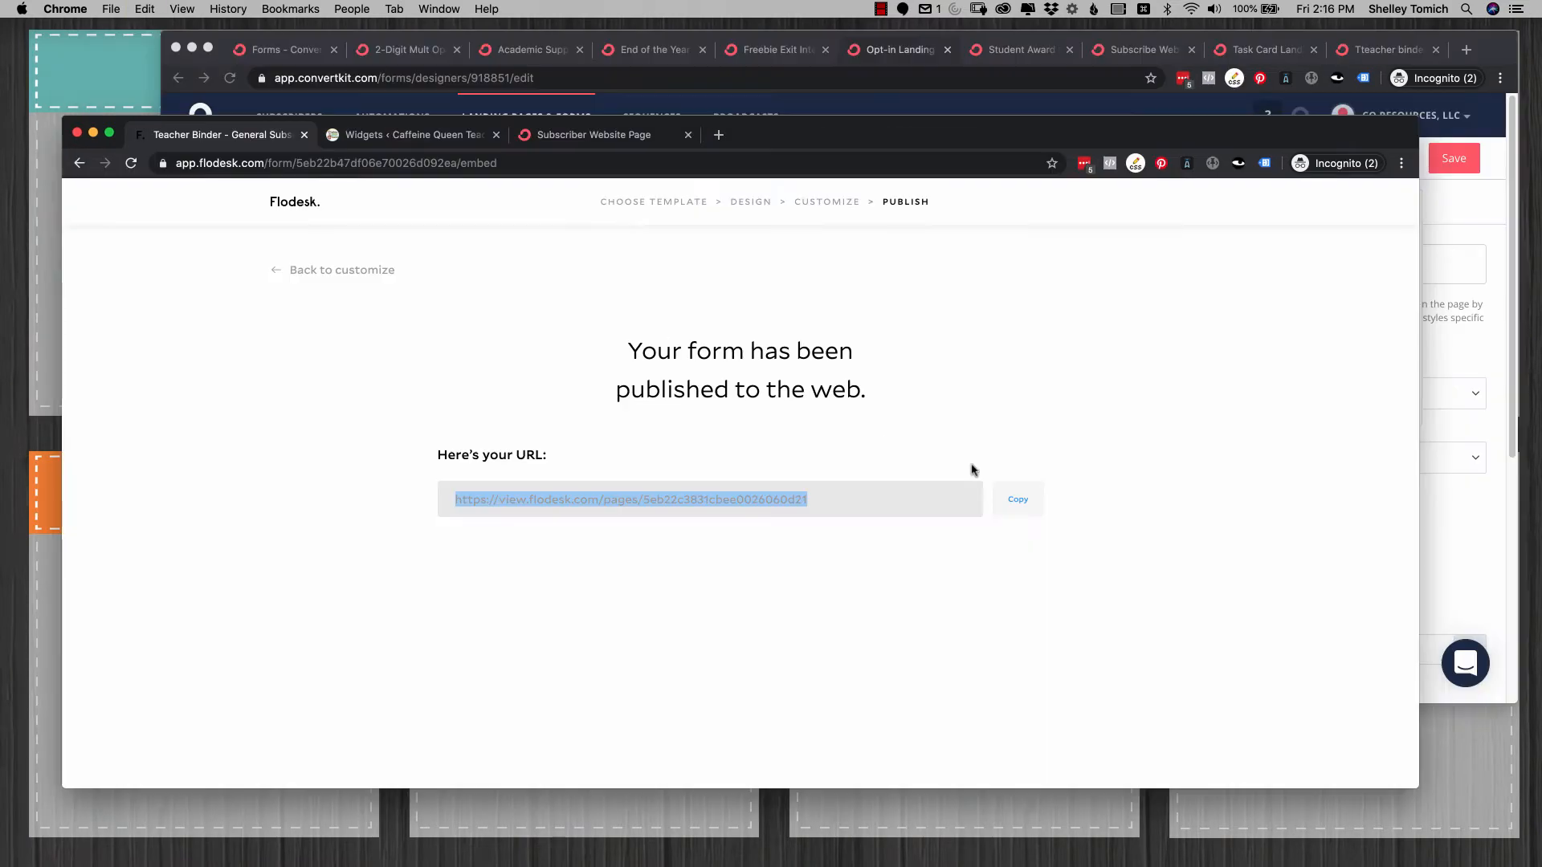
Step: Copy the Flodesk Teacher Binder form's URL, use it as the sidebar image widget's link in place of the ConvertKit address, and save the widget
click(1017, 502)
click(572, 137)
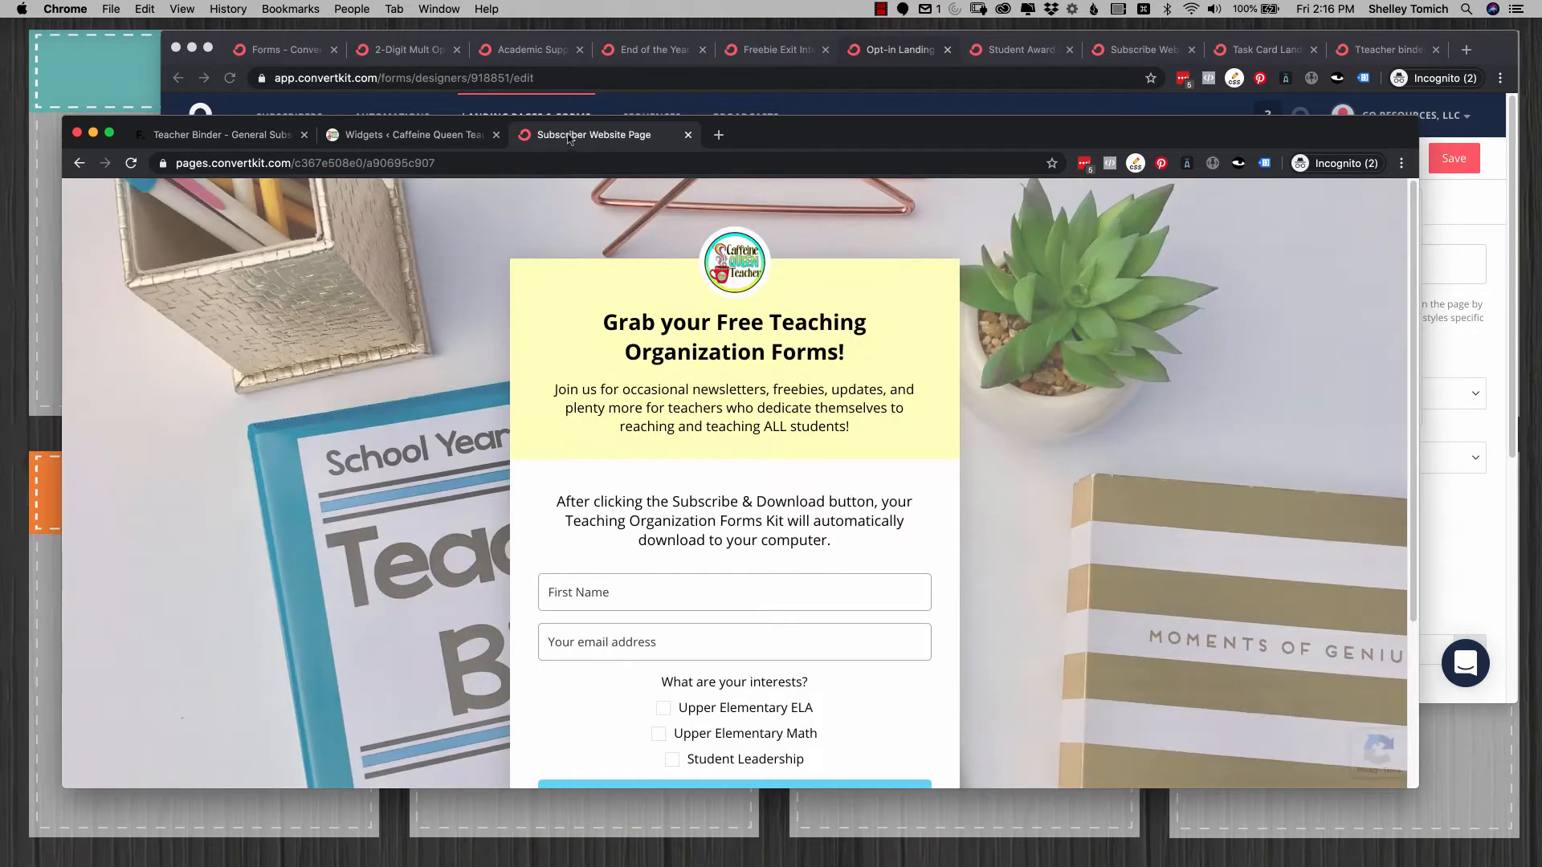
click(425, 135)
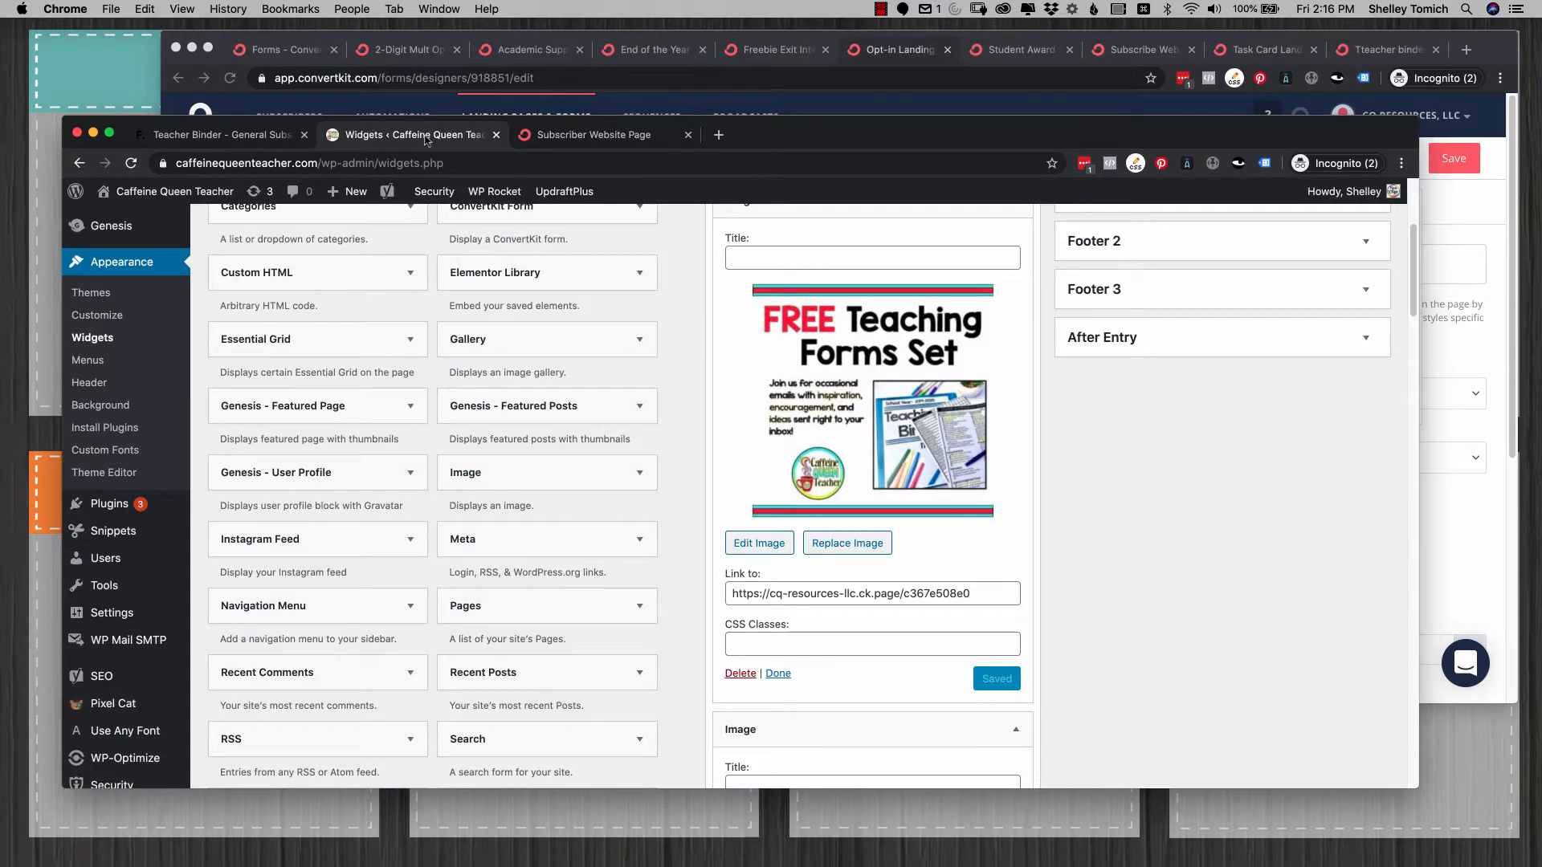
triple_click(895, 592)
key(super+v)
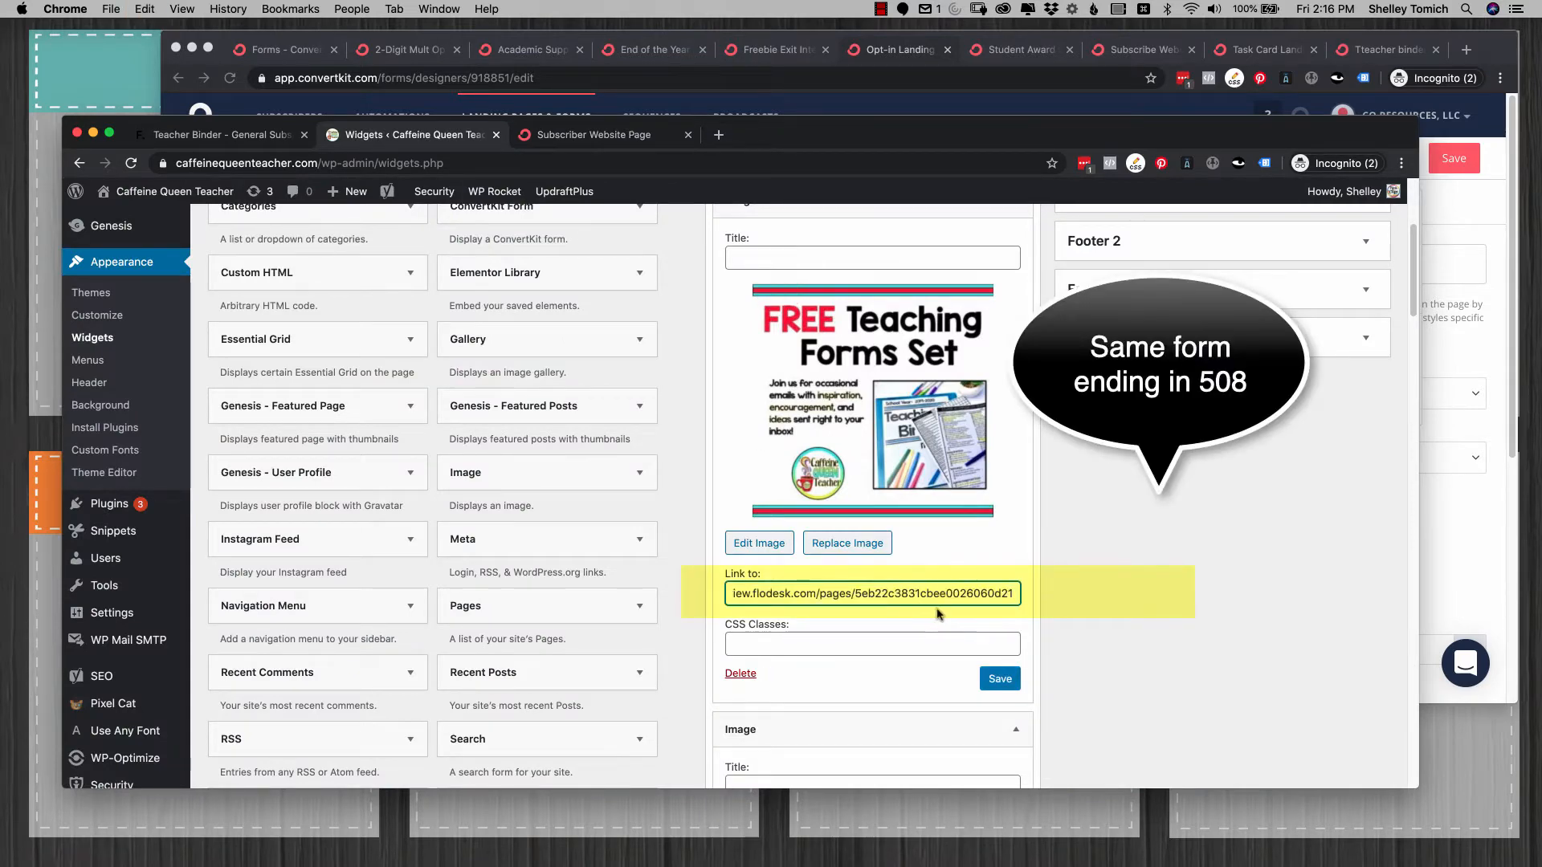
click(999, 679)
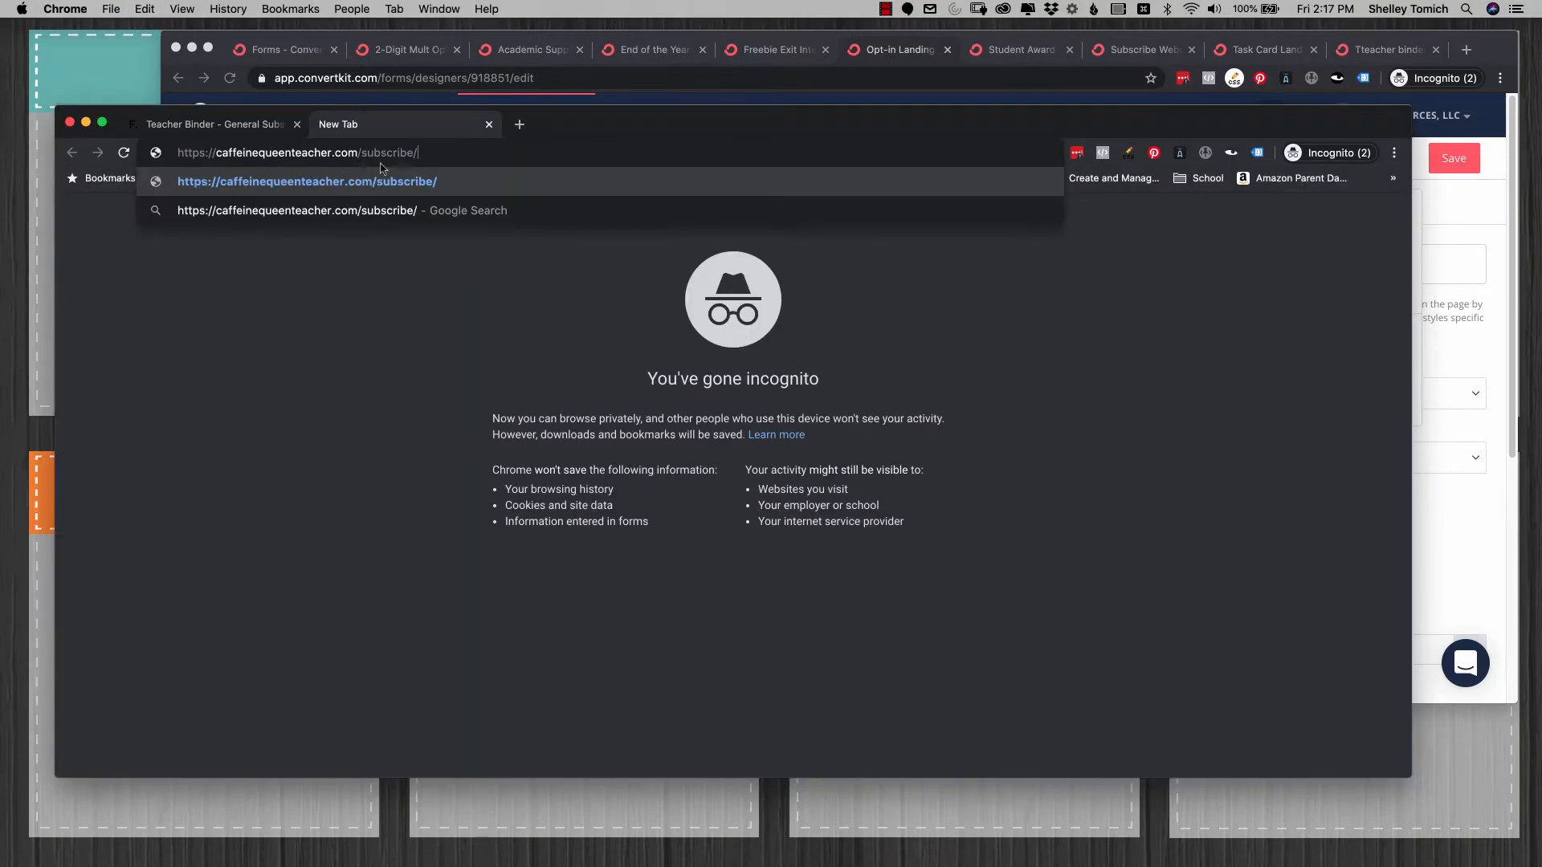
Step: Check where caffeinequeenteacher.com/subscribe/ leads, and open the Redirection tool in the site's WordPress dashboard
key(Return)
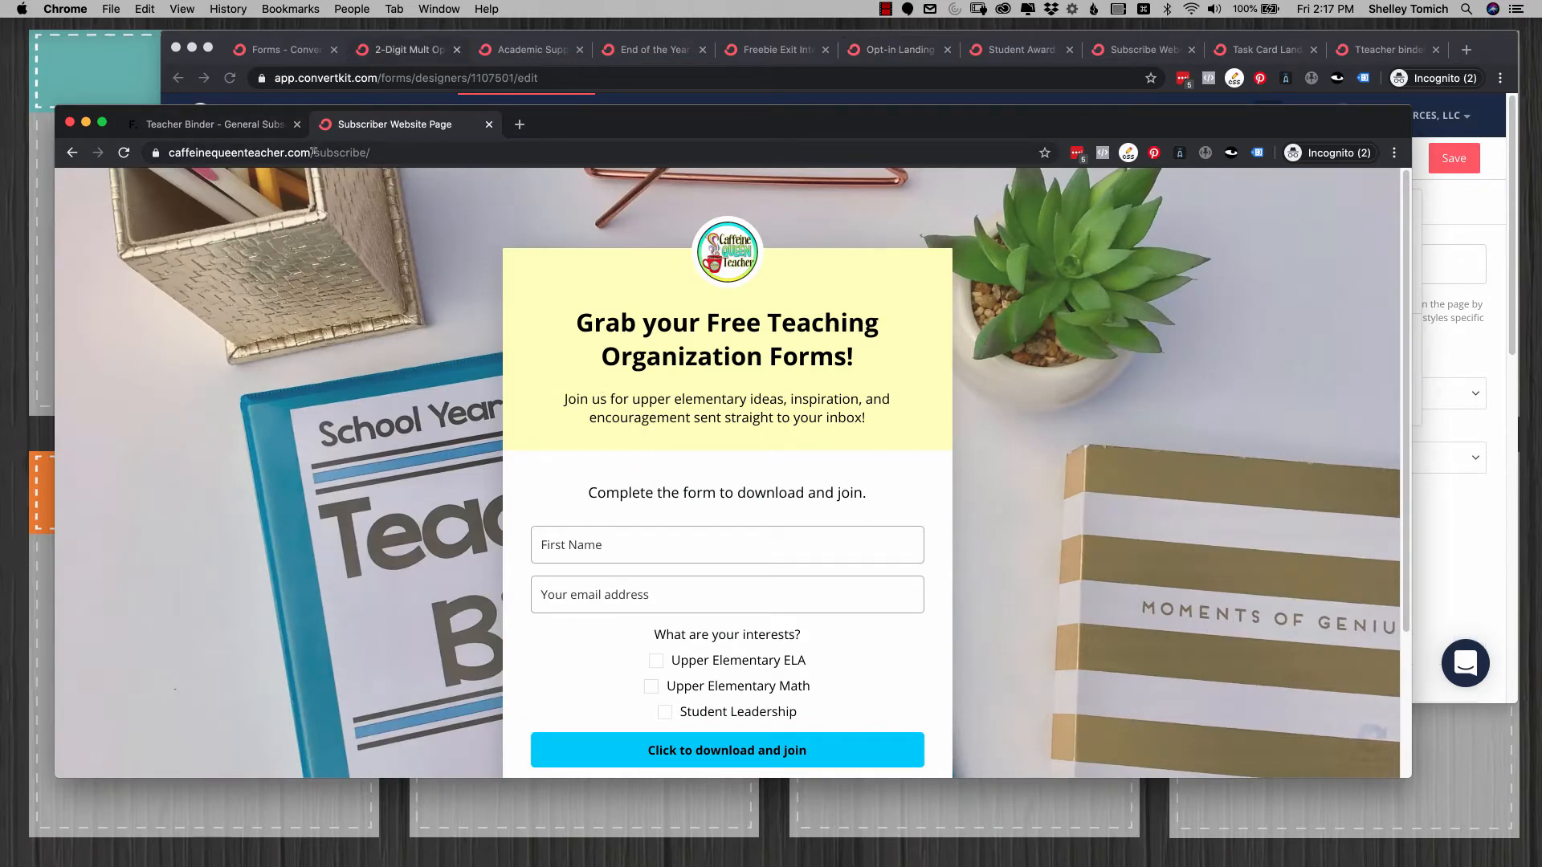
drag(313, 151, 455, 142)
key(BackSpace)
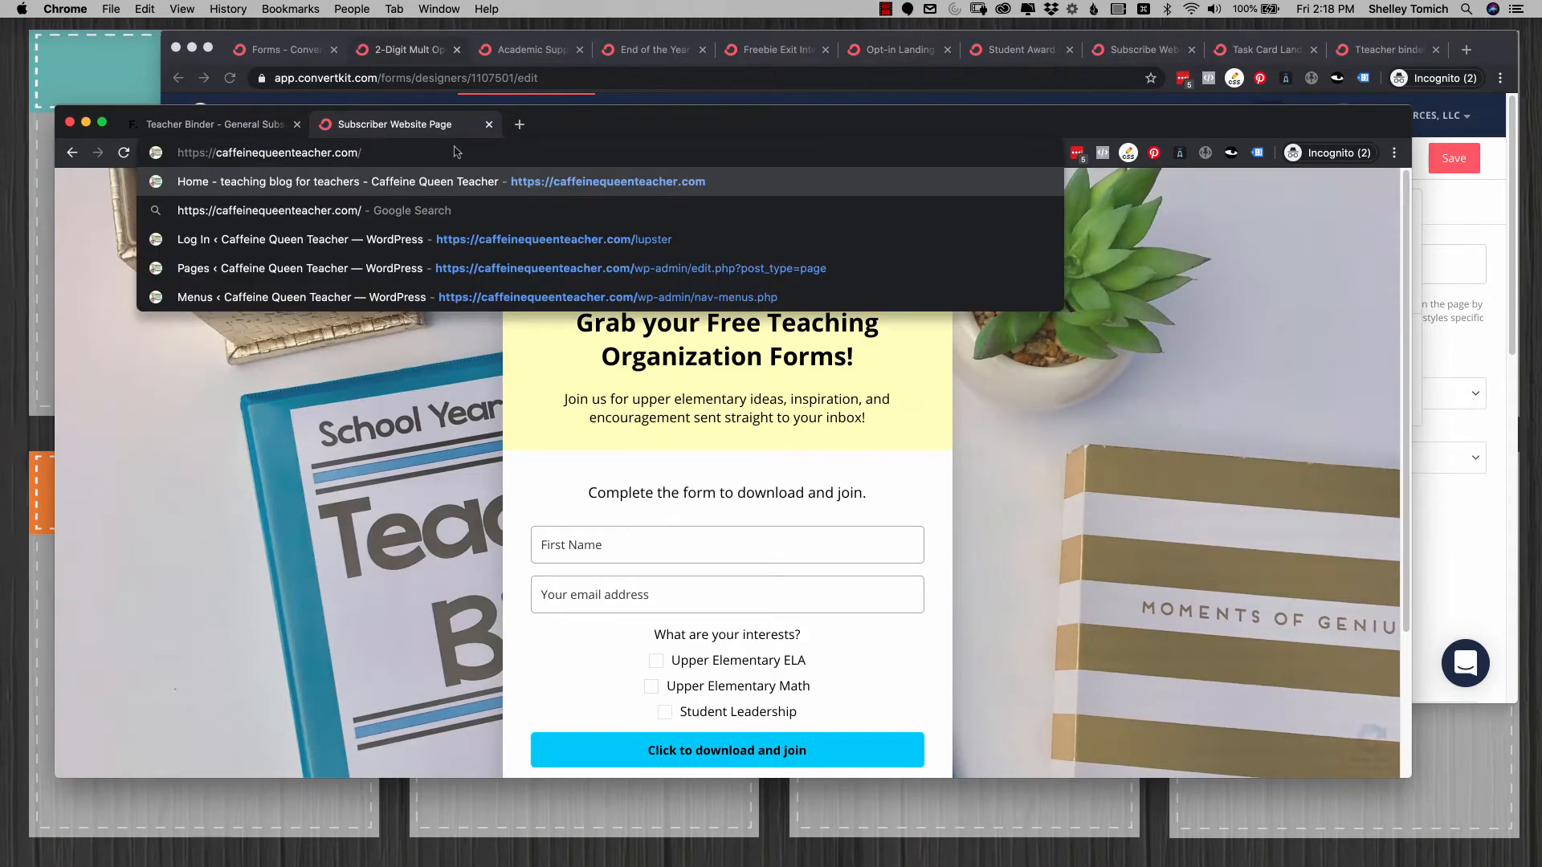
key(Return)
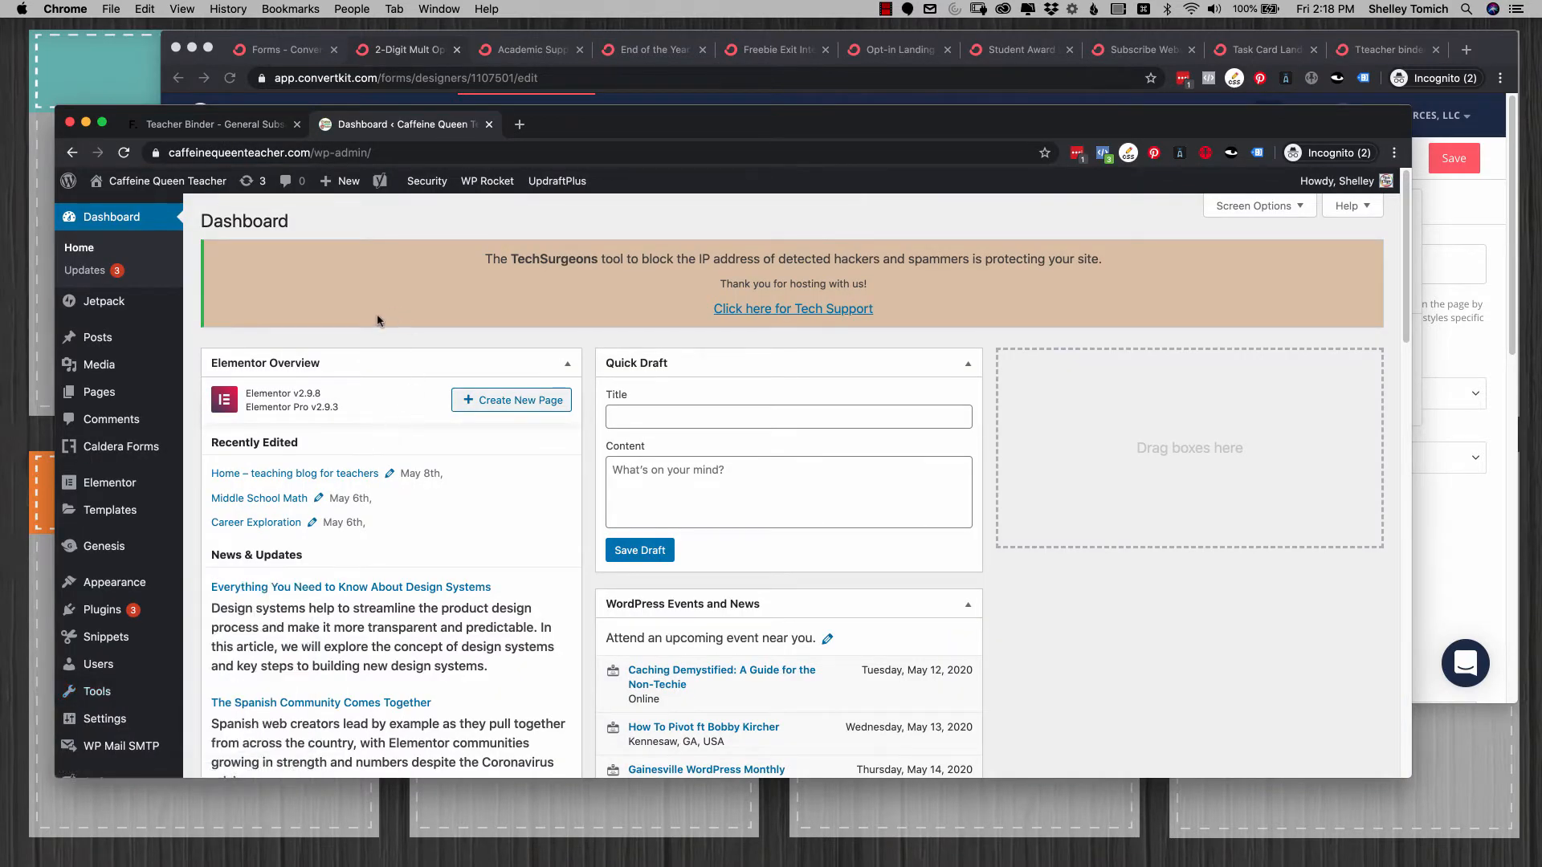
mouse_move(122, 701)
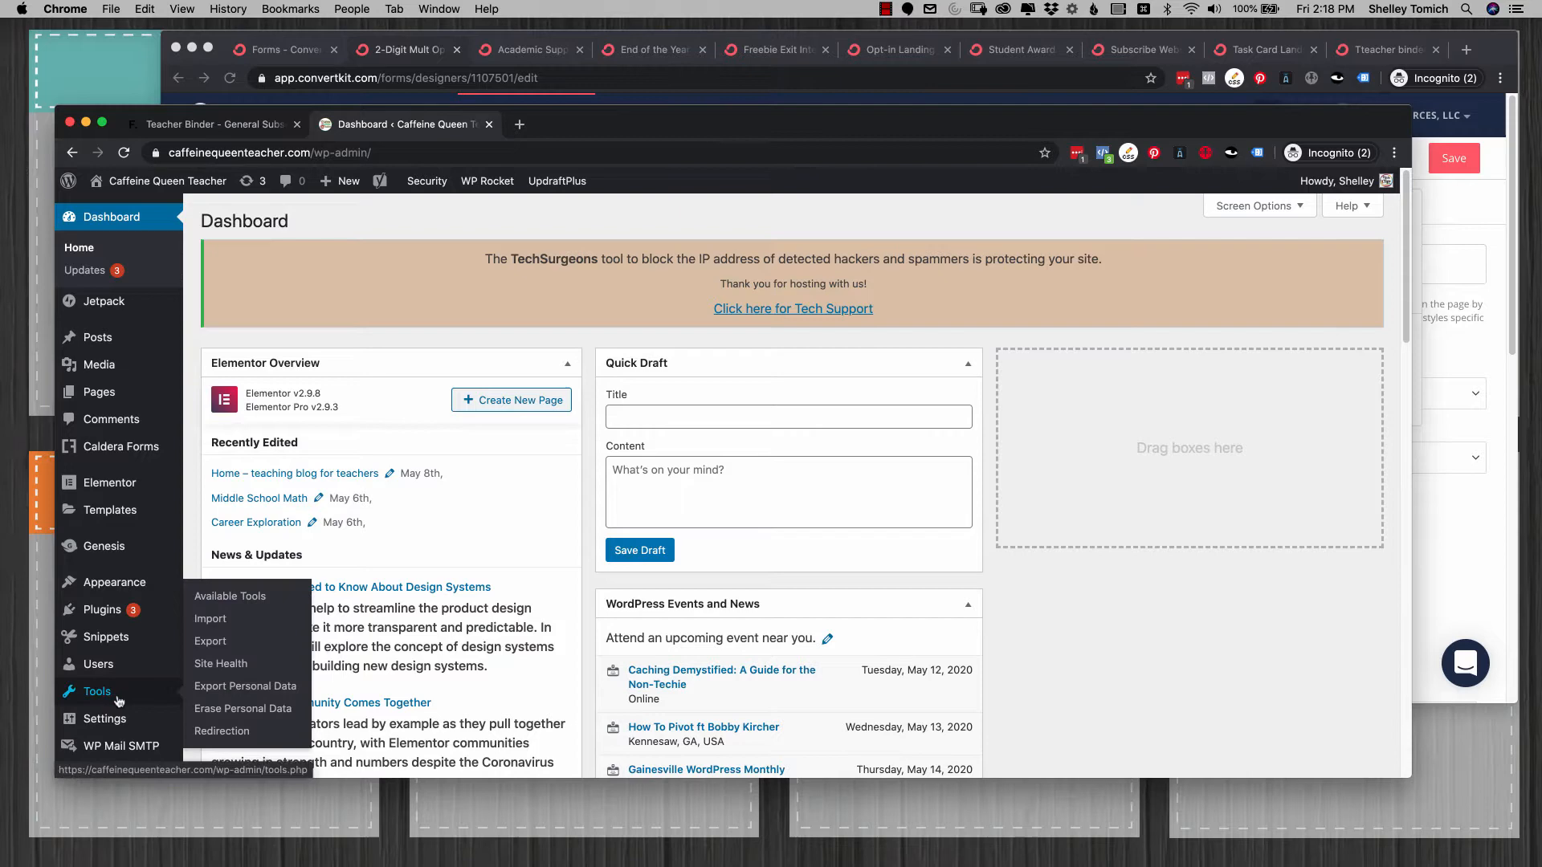
click(231, 733)
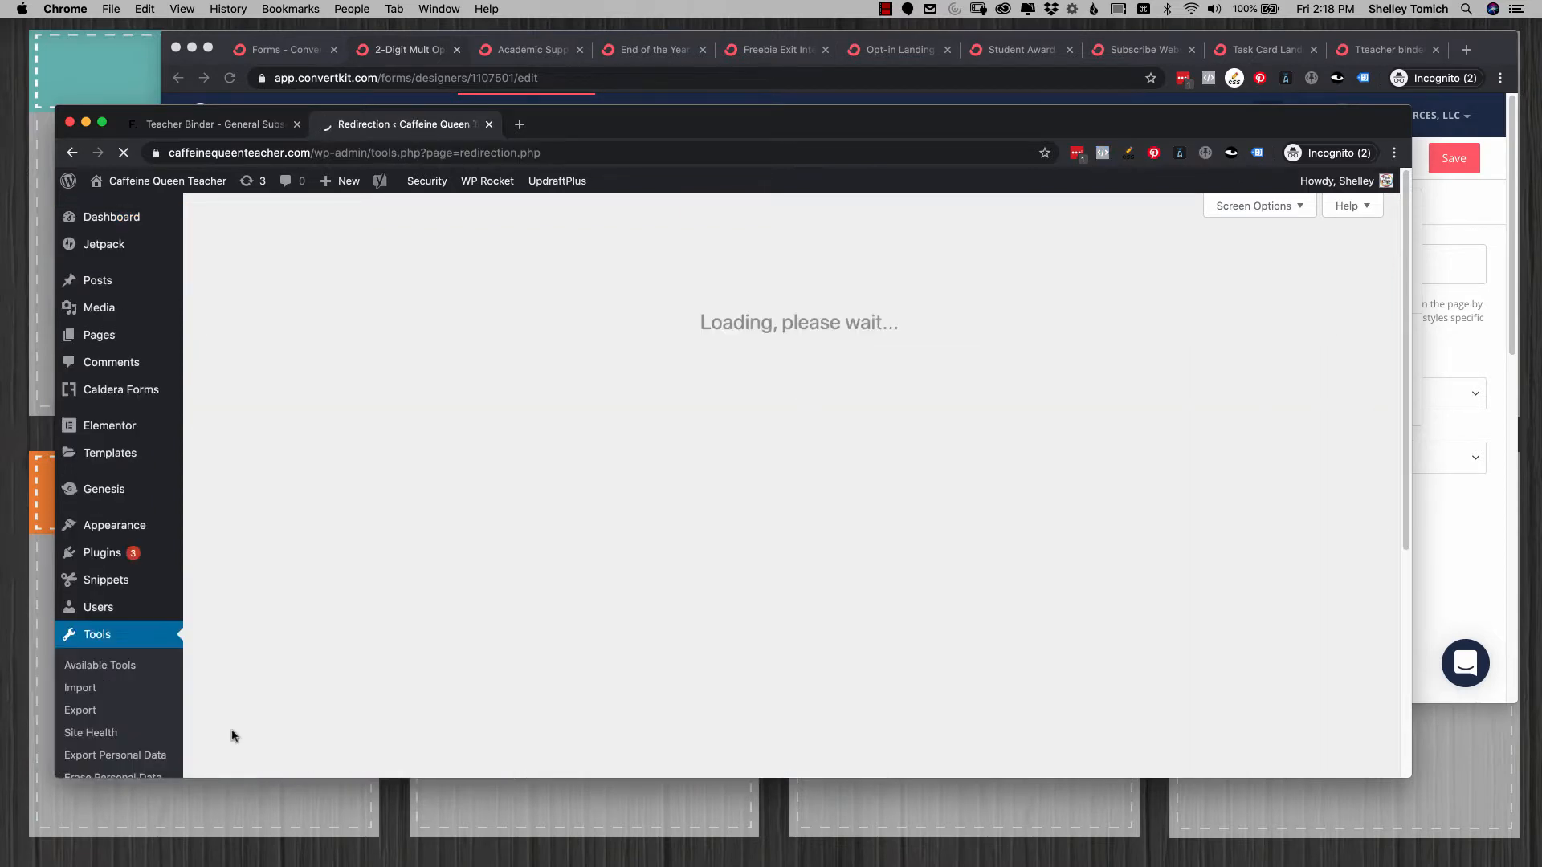
Step: Look through the site's redirect list and search it for "subscribe"
scroll(400, 433, down, 5)
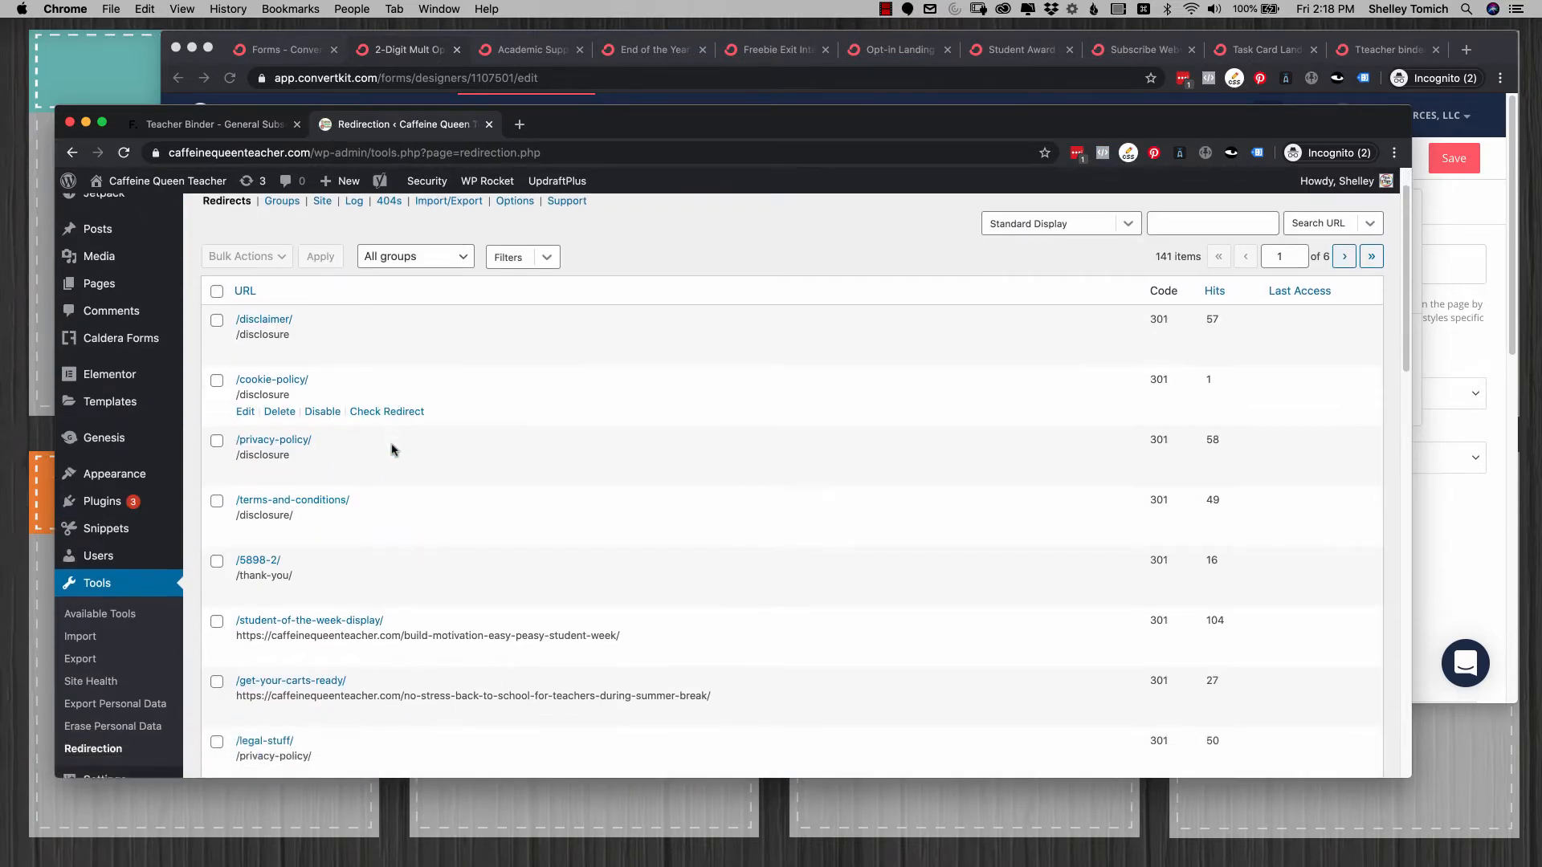
scroll(358, 410, down, 15)
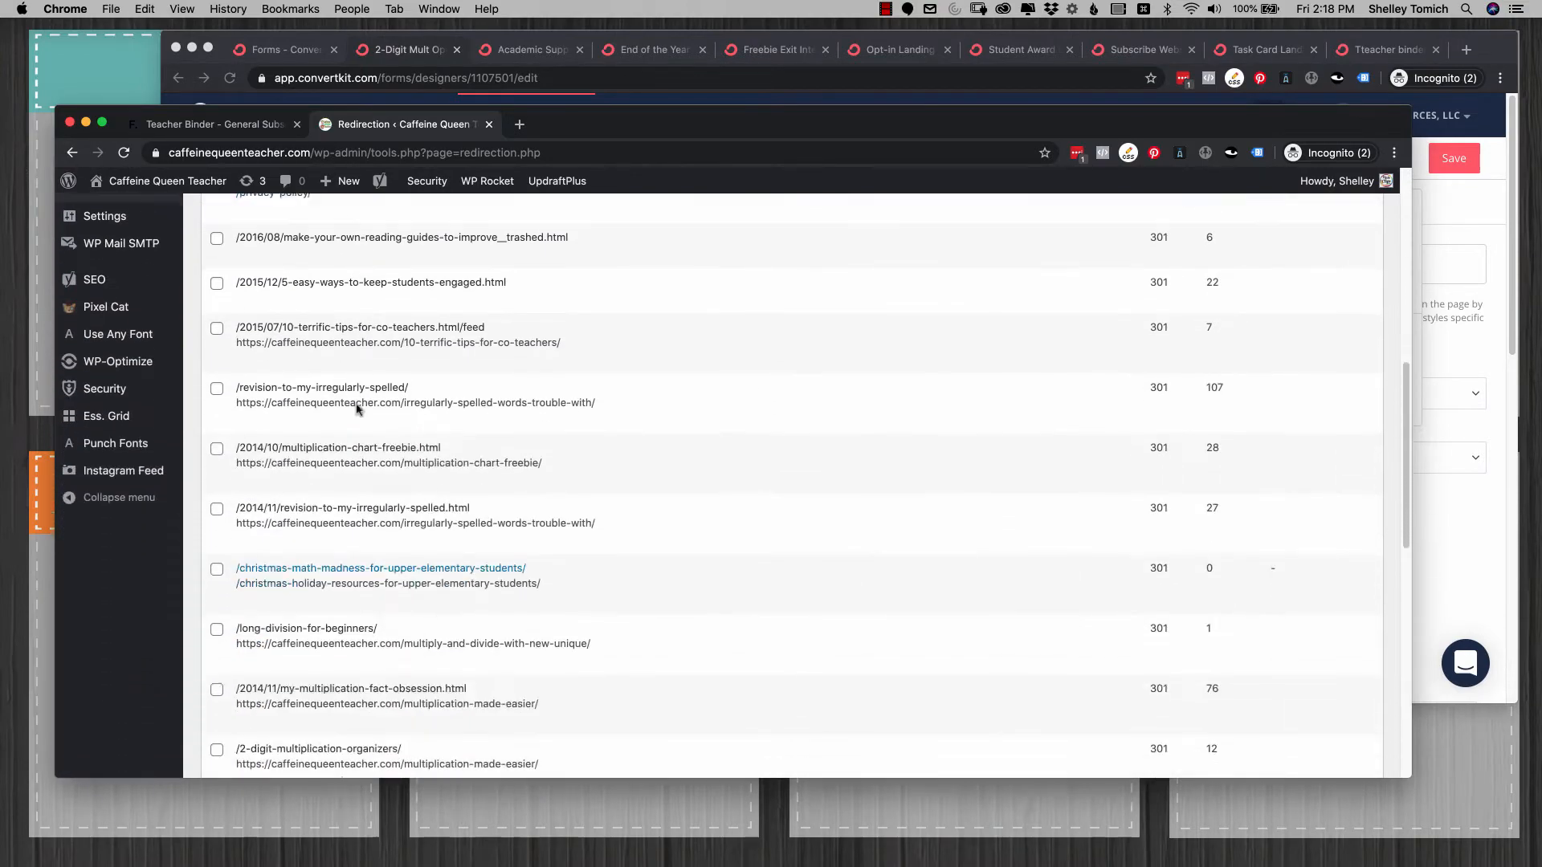
scroll(357, 410, up, 6)
scroll(357, 409, up, 15)
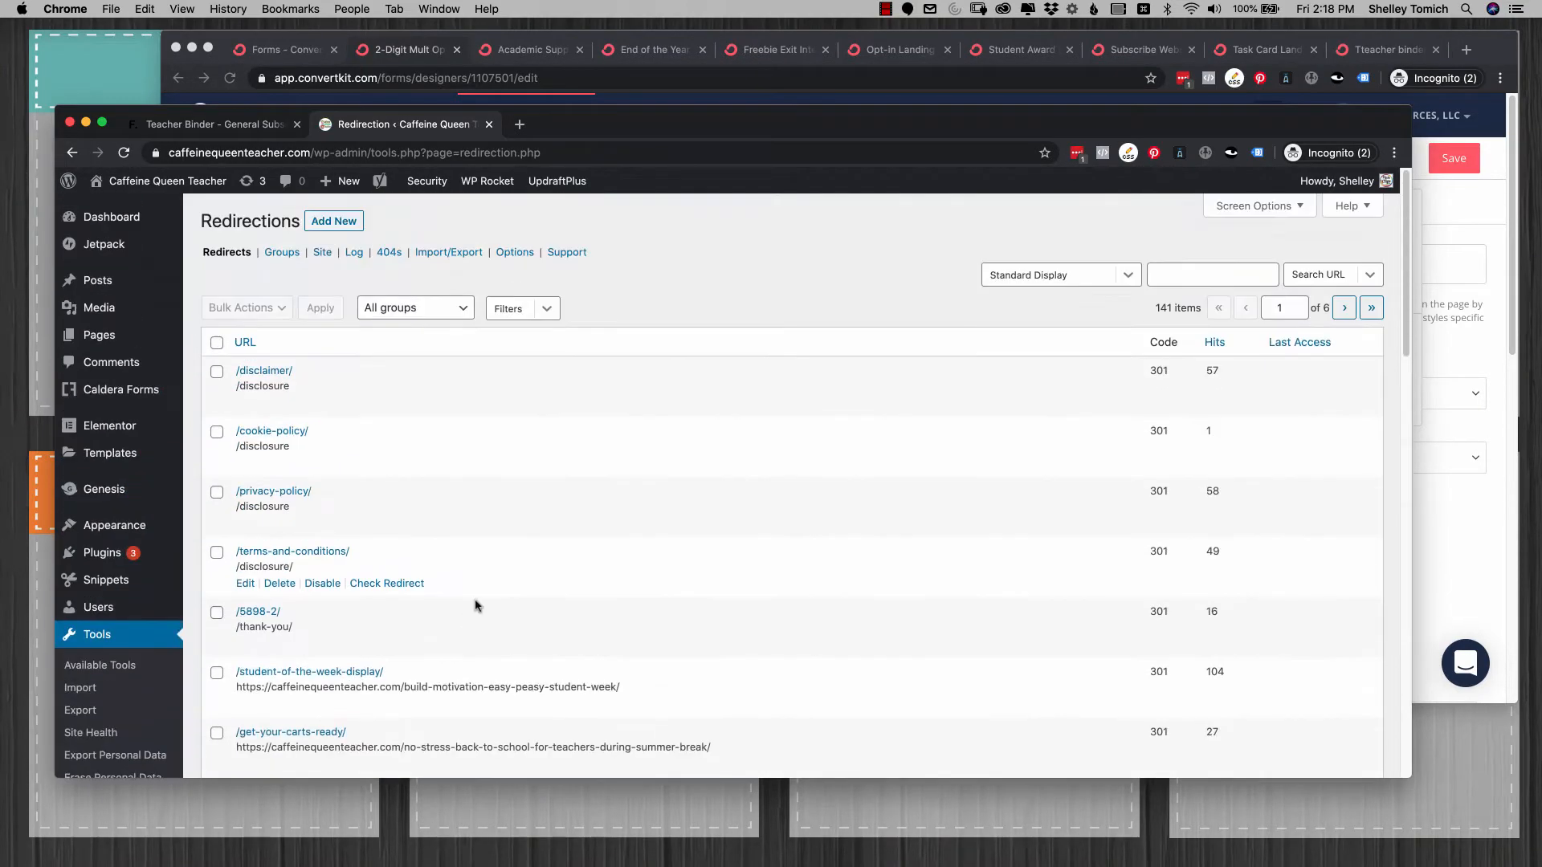
click(1204, 274)
text(subscribe)
key(Return)
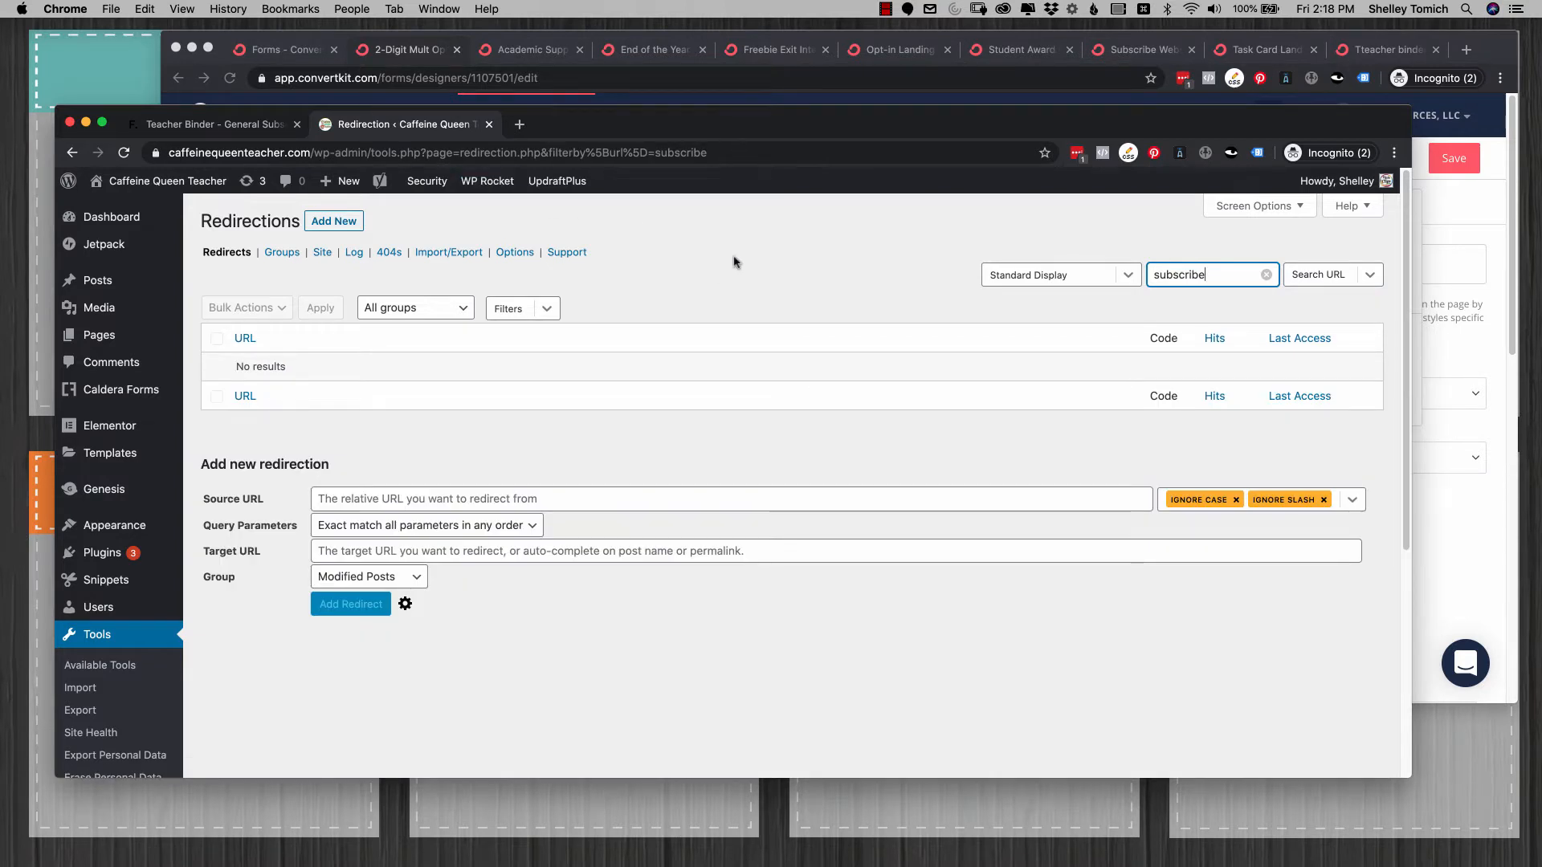
Step: Open the site's Subscribe page in the block editor, set its ConvertKit form and landing page to None, and update the page
click(99, 339)
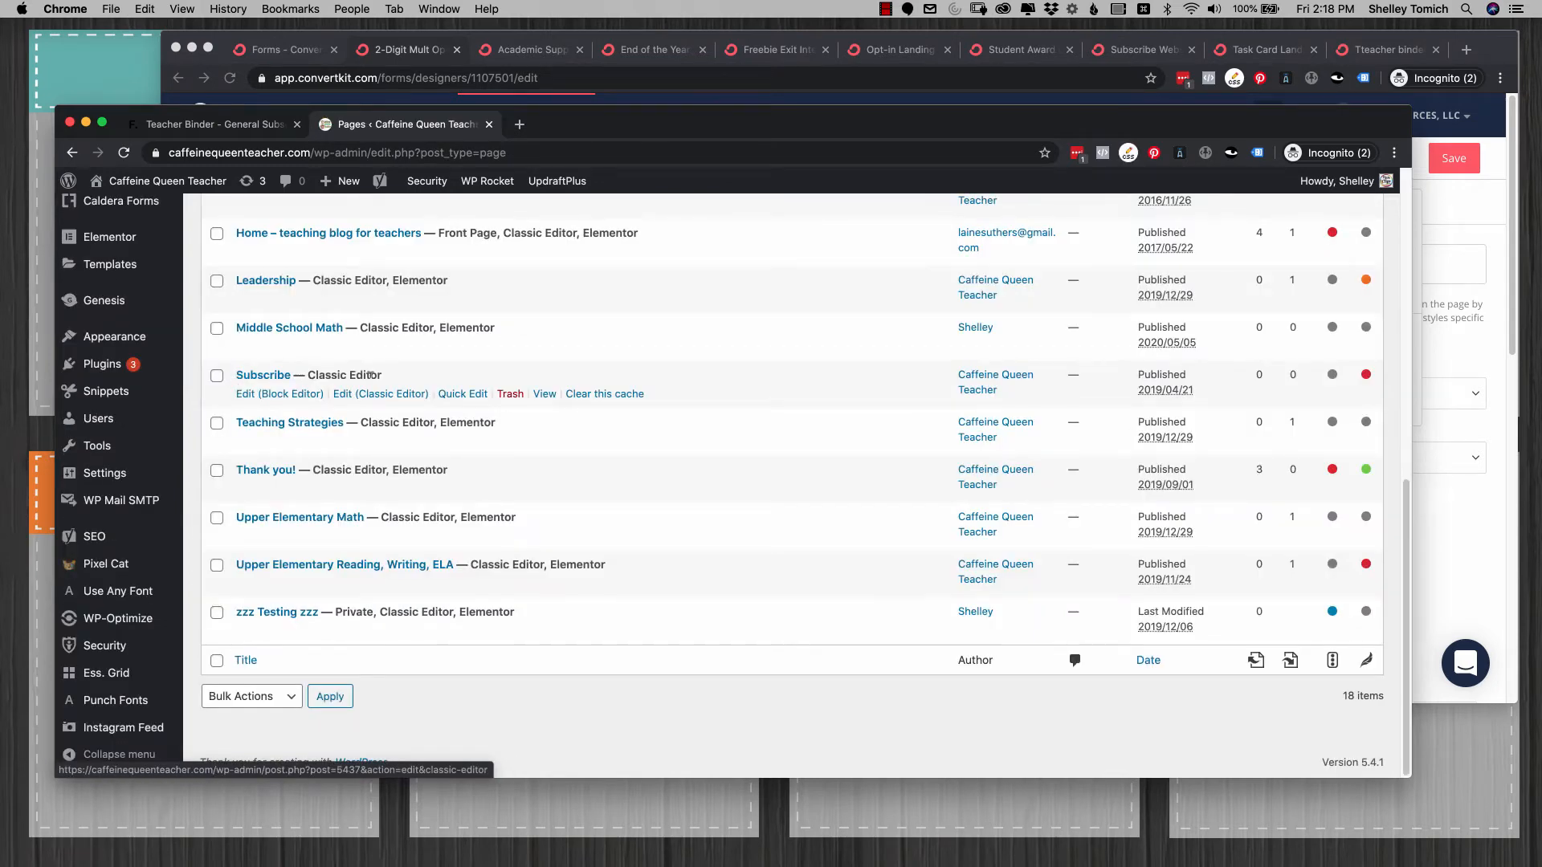
click(278, 395)
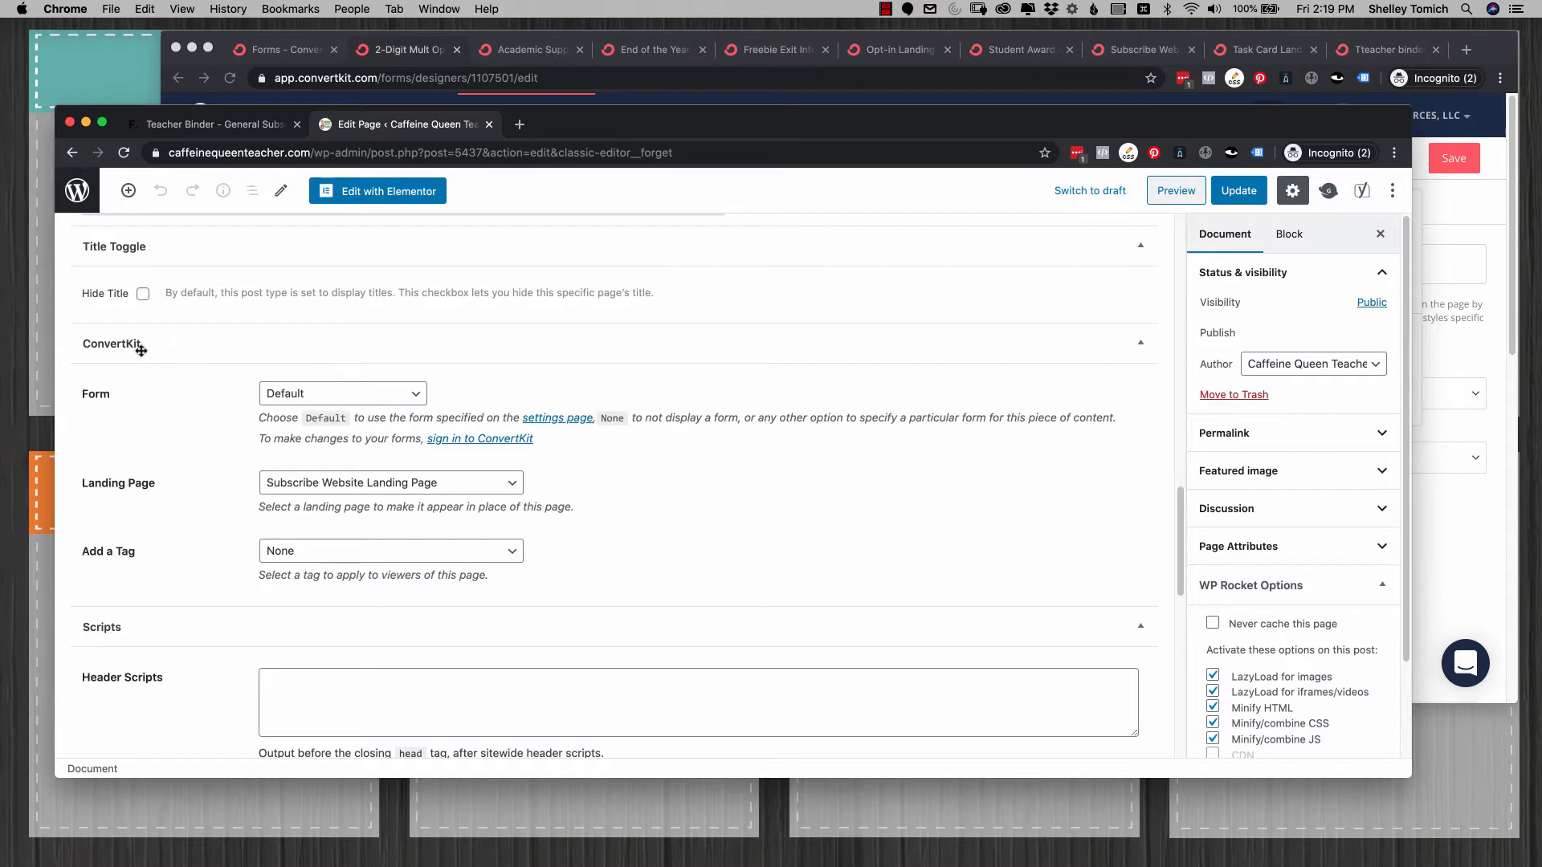
click(401, 393)
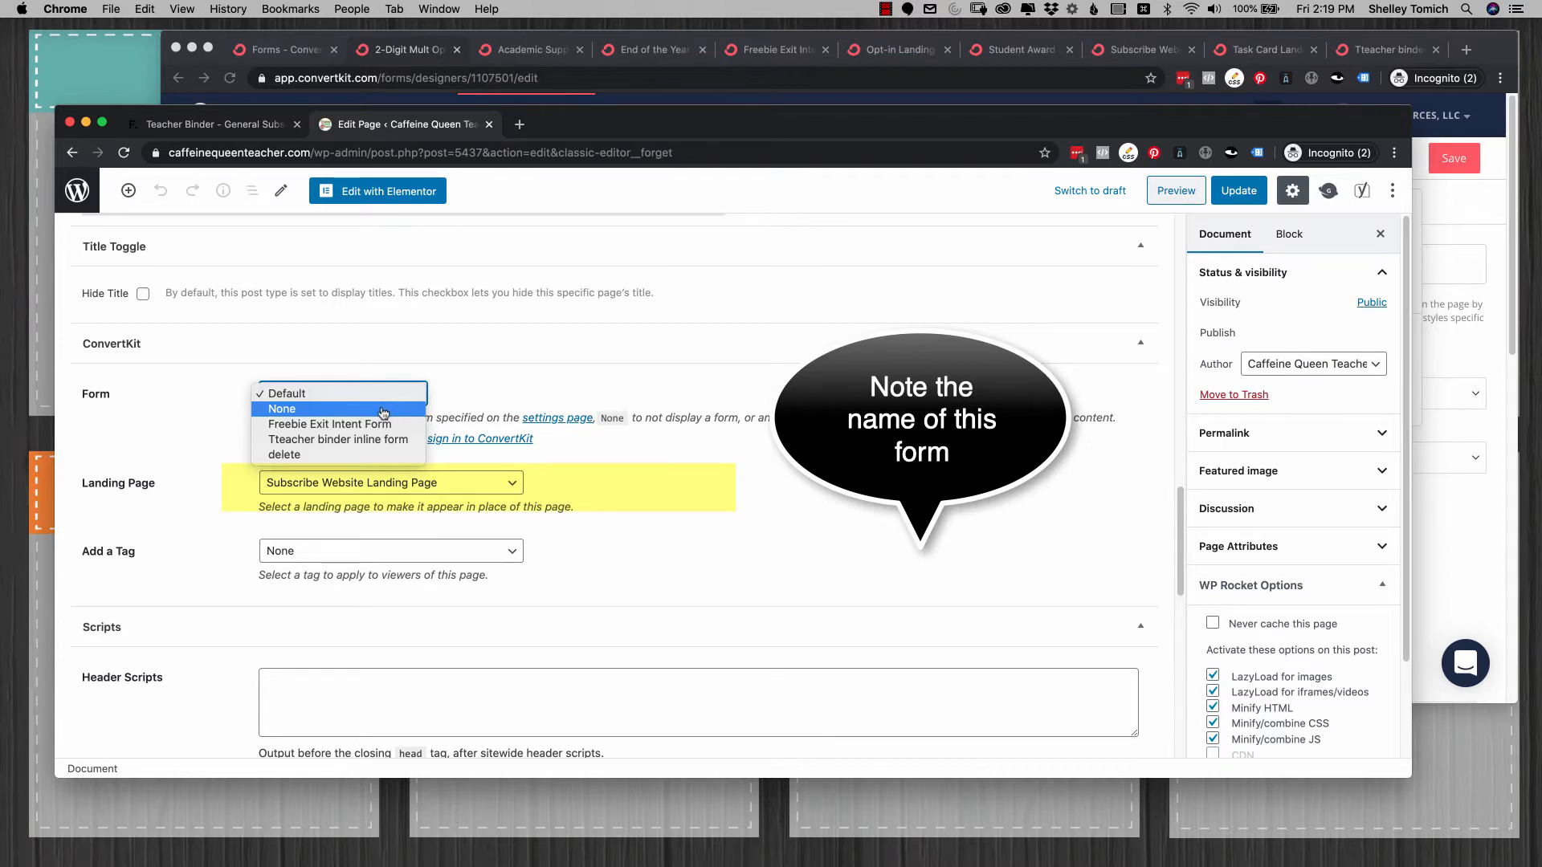
click(354, 409)
click(353, 485)
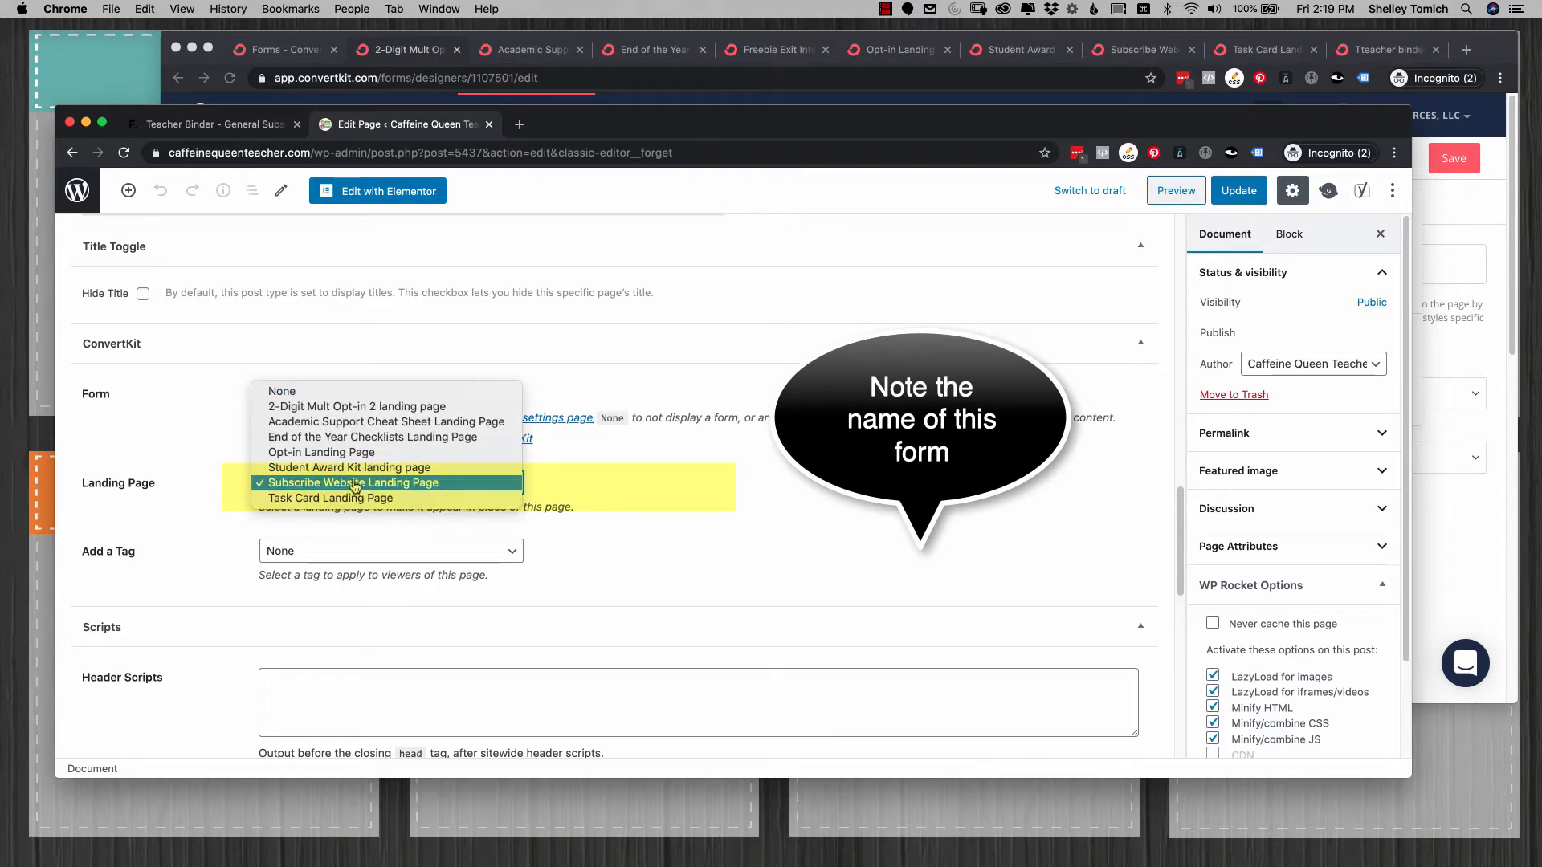
click(345, 386)
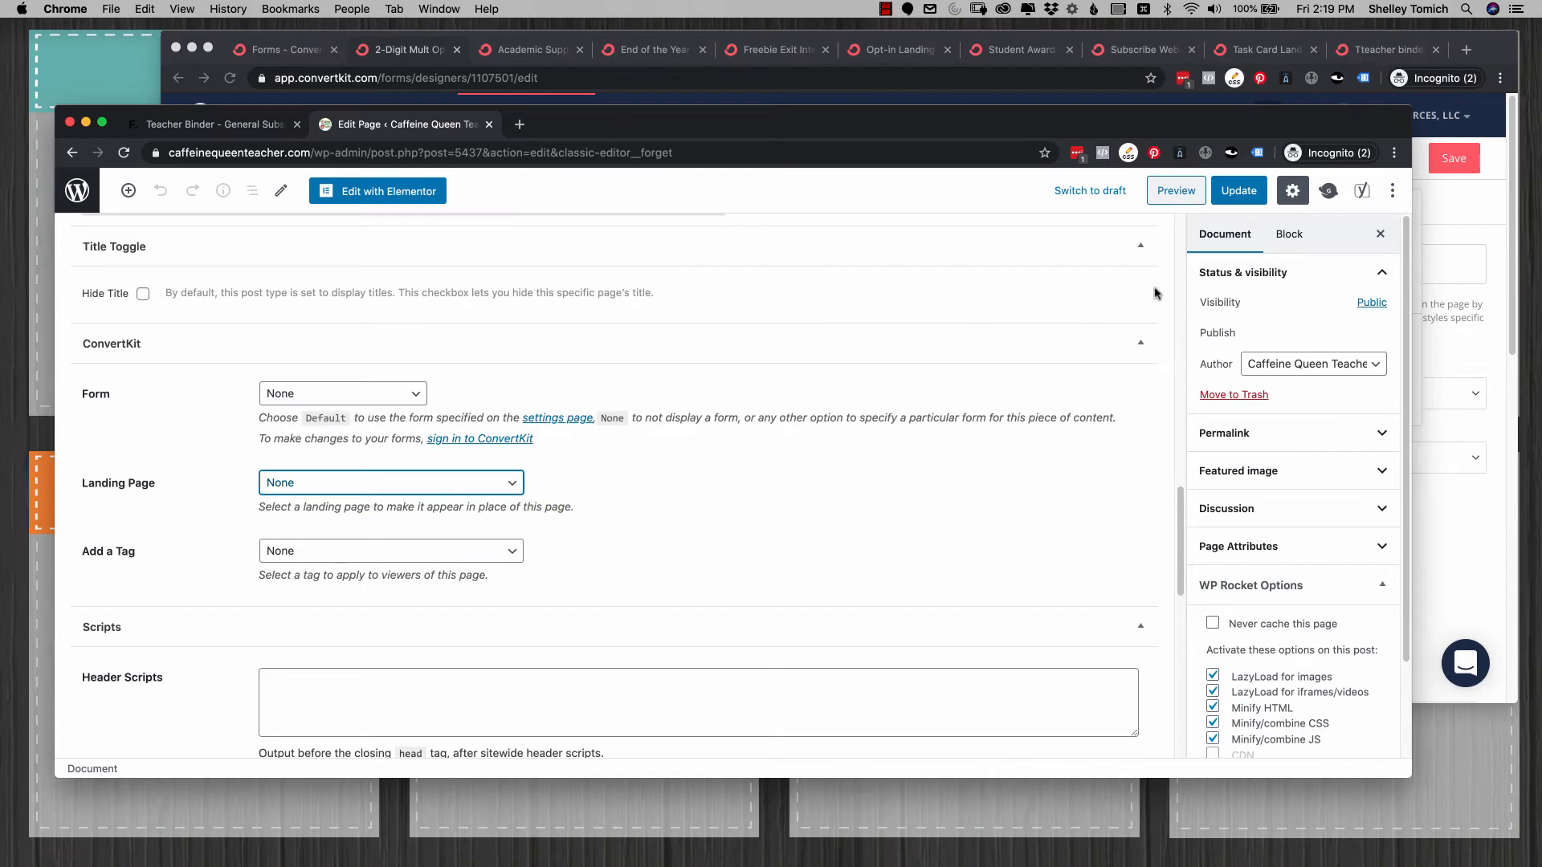
click(1230, 192)
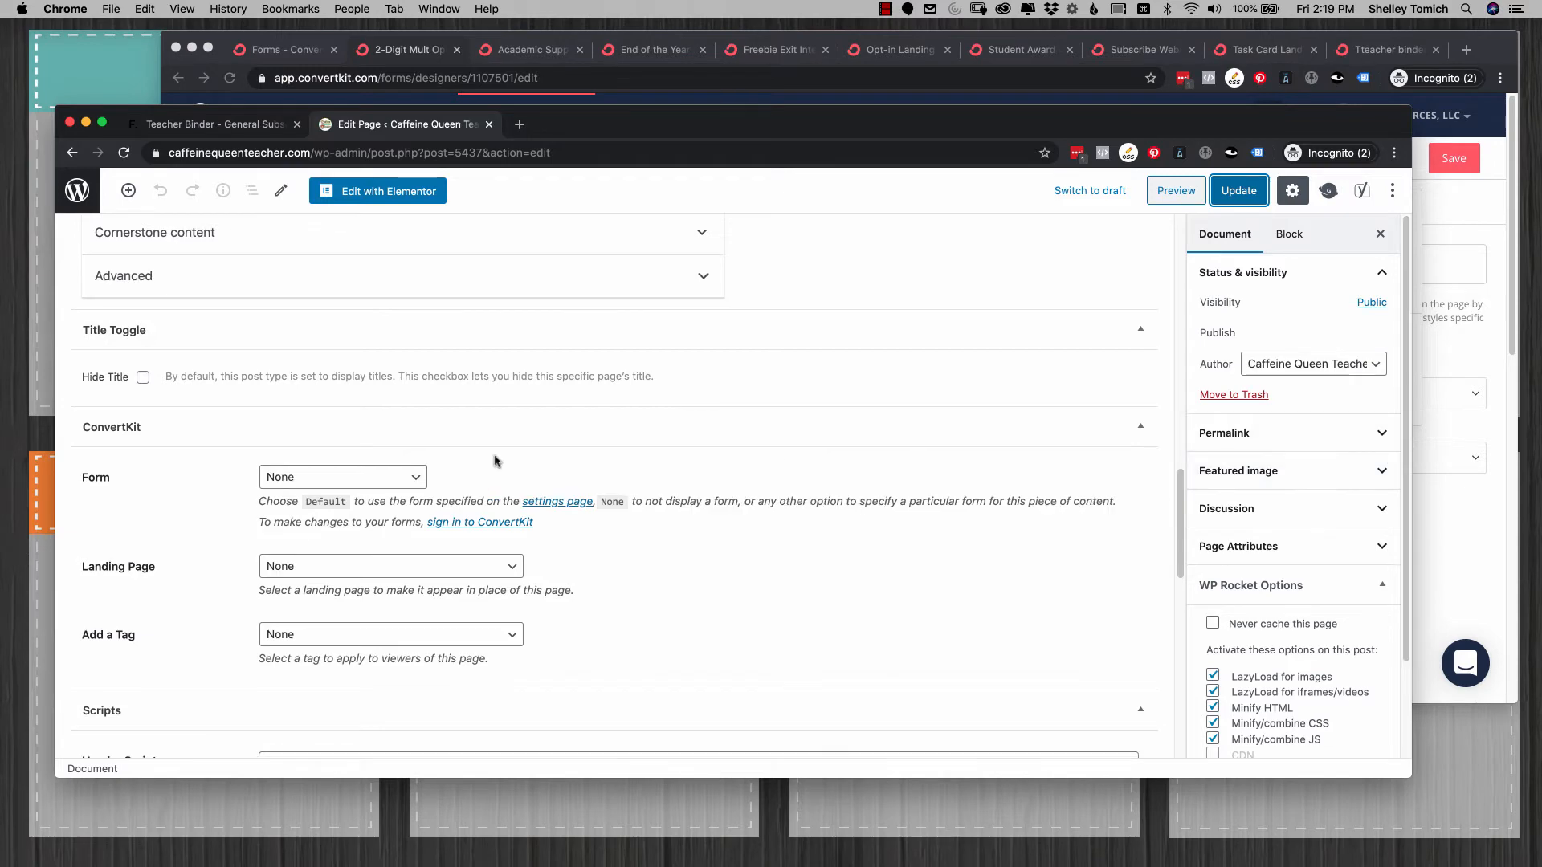
scroll(492, 458, down, 3)
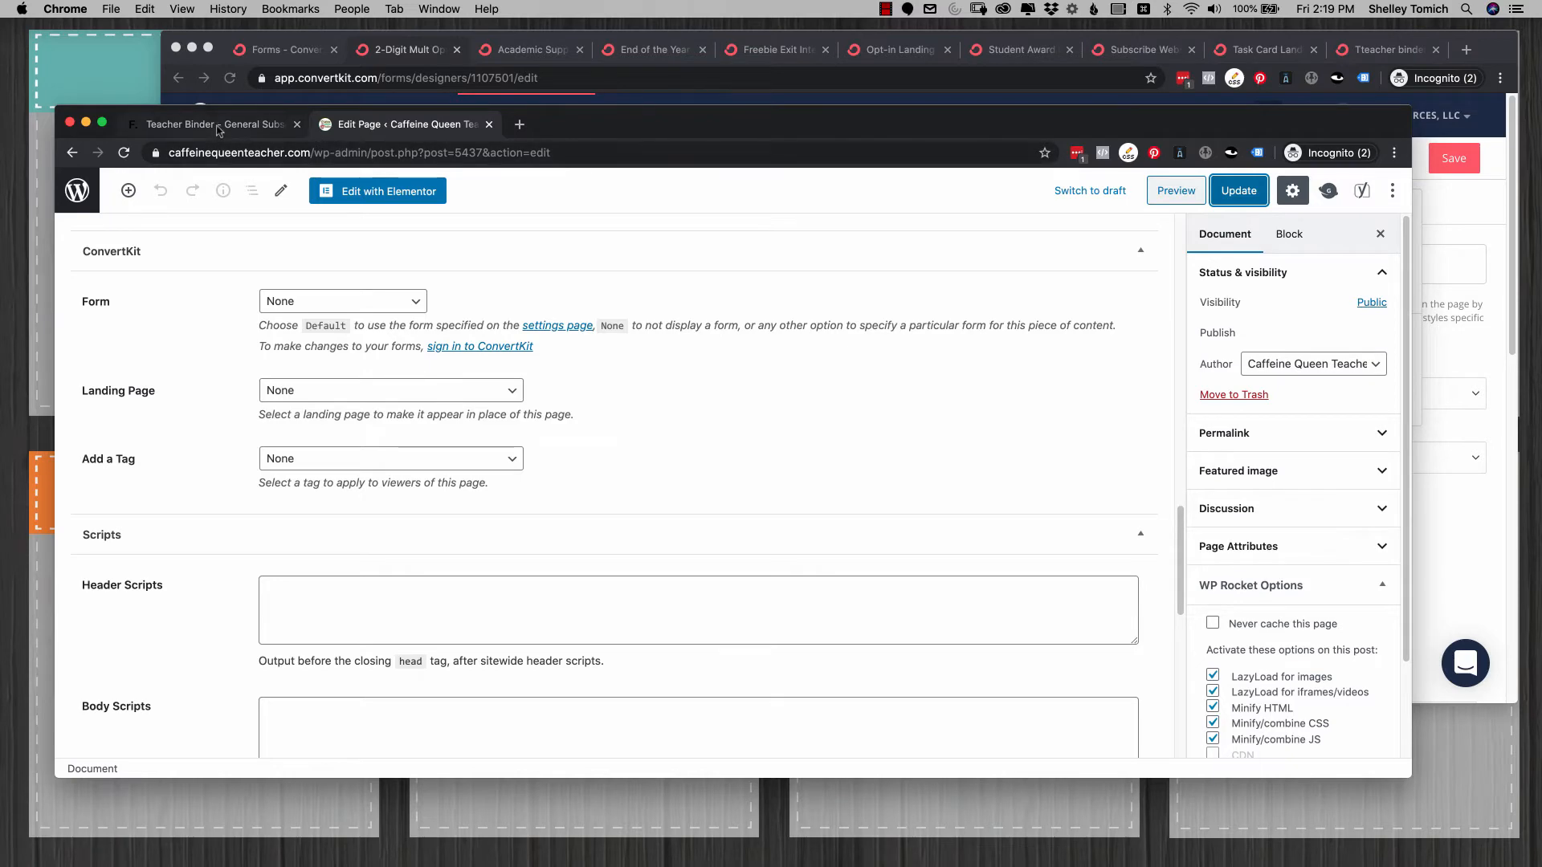
Step: Return to the Redirection tool in the WordPress dashboard and start a new redirect
click(77, 190)
mouse_move(126, 693)
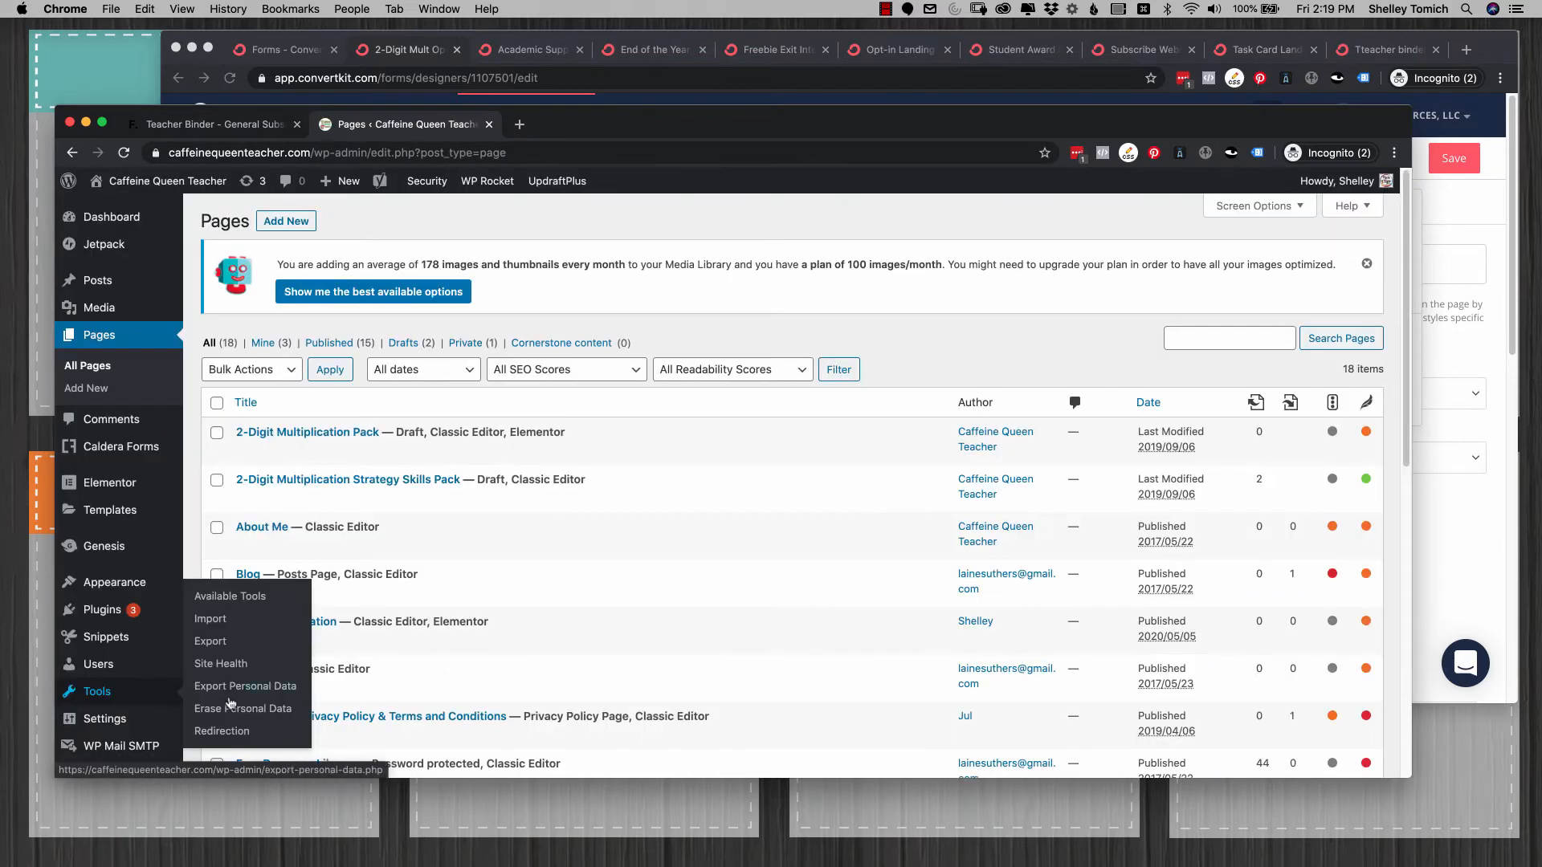
click(229, 731)
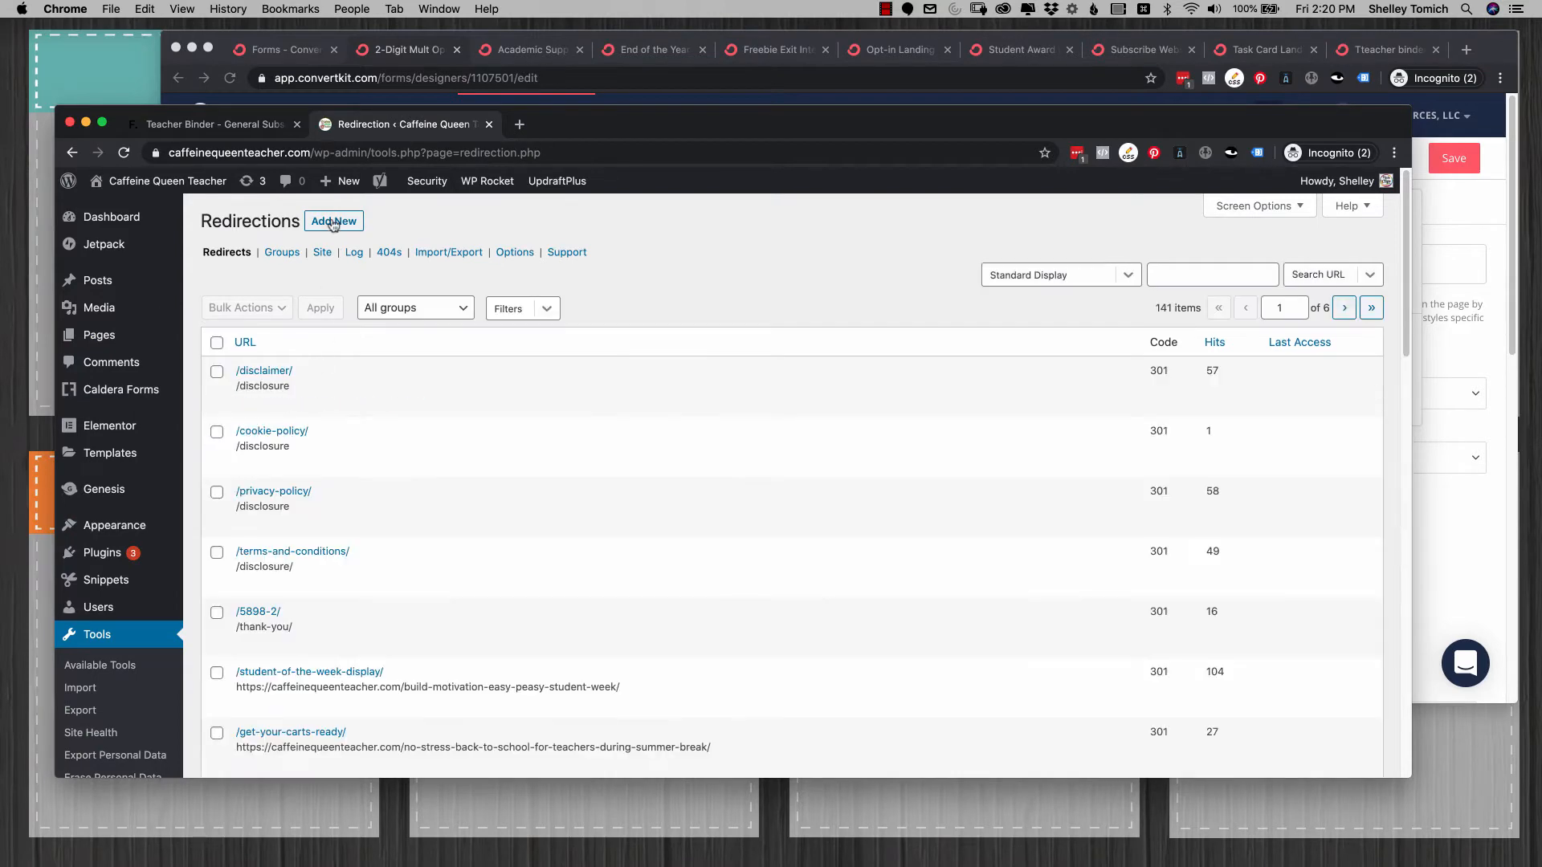
click(333, 222)
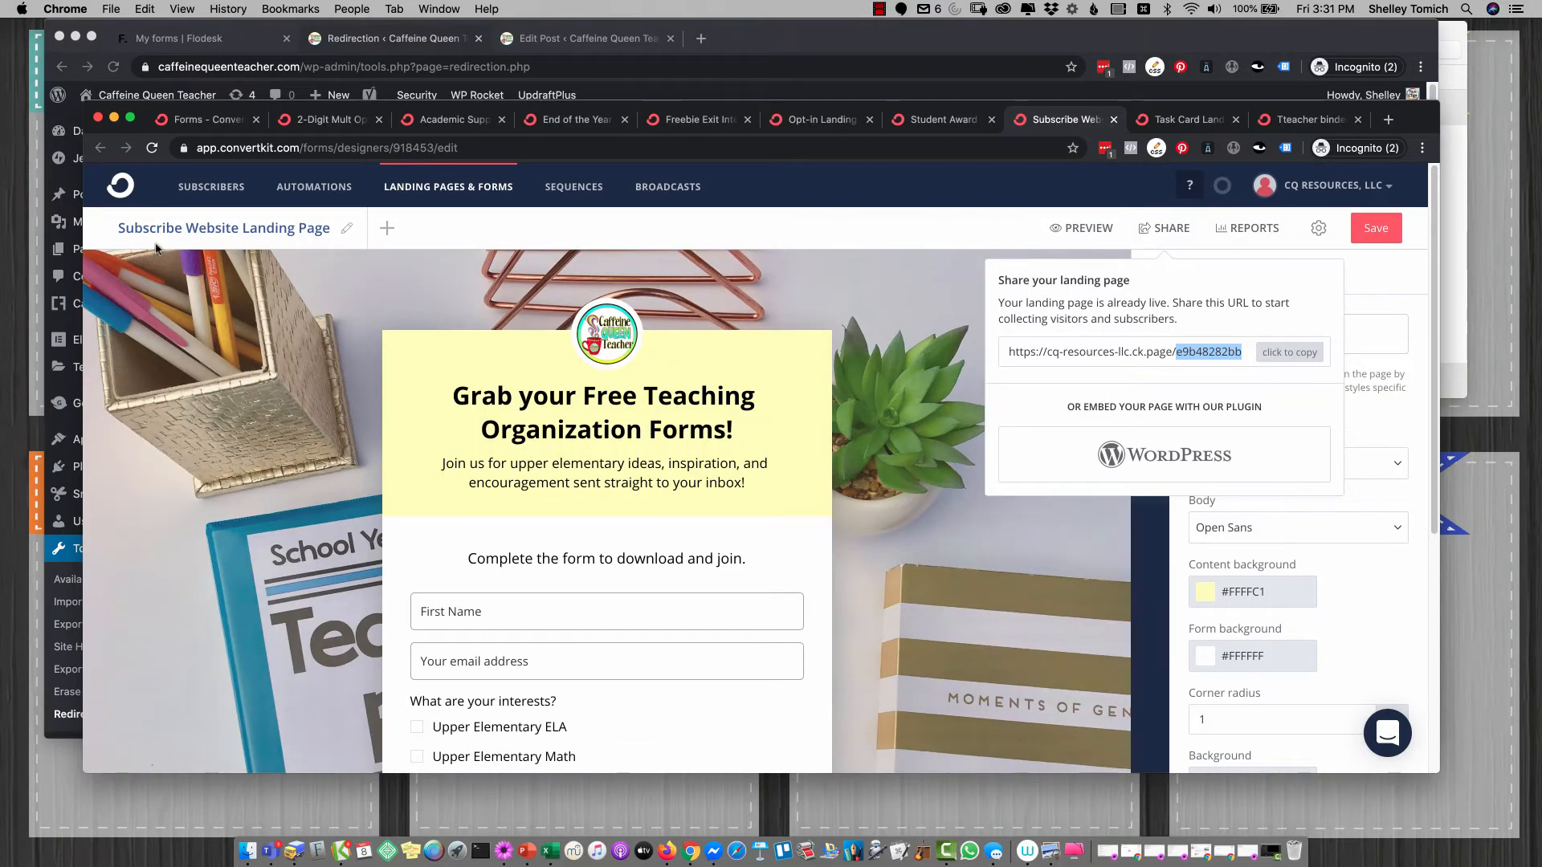
Step: Check the ConvertKit-to-Flodesk mapping table, and copy the URL of the full-page Flodesk form "Teacher Binder - General Subscribe Page"
click(1449, 36)
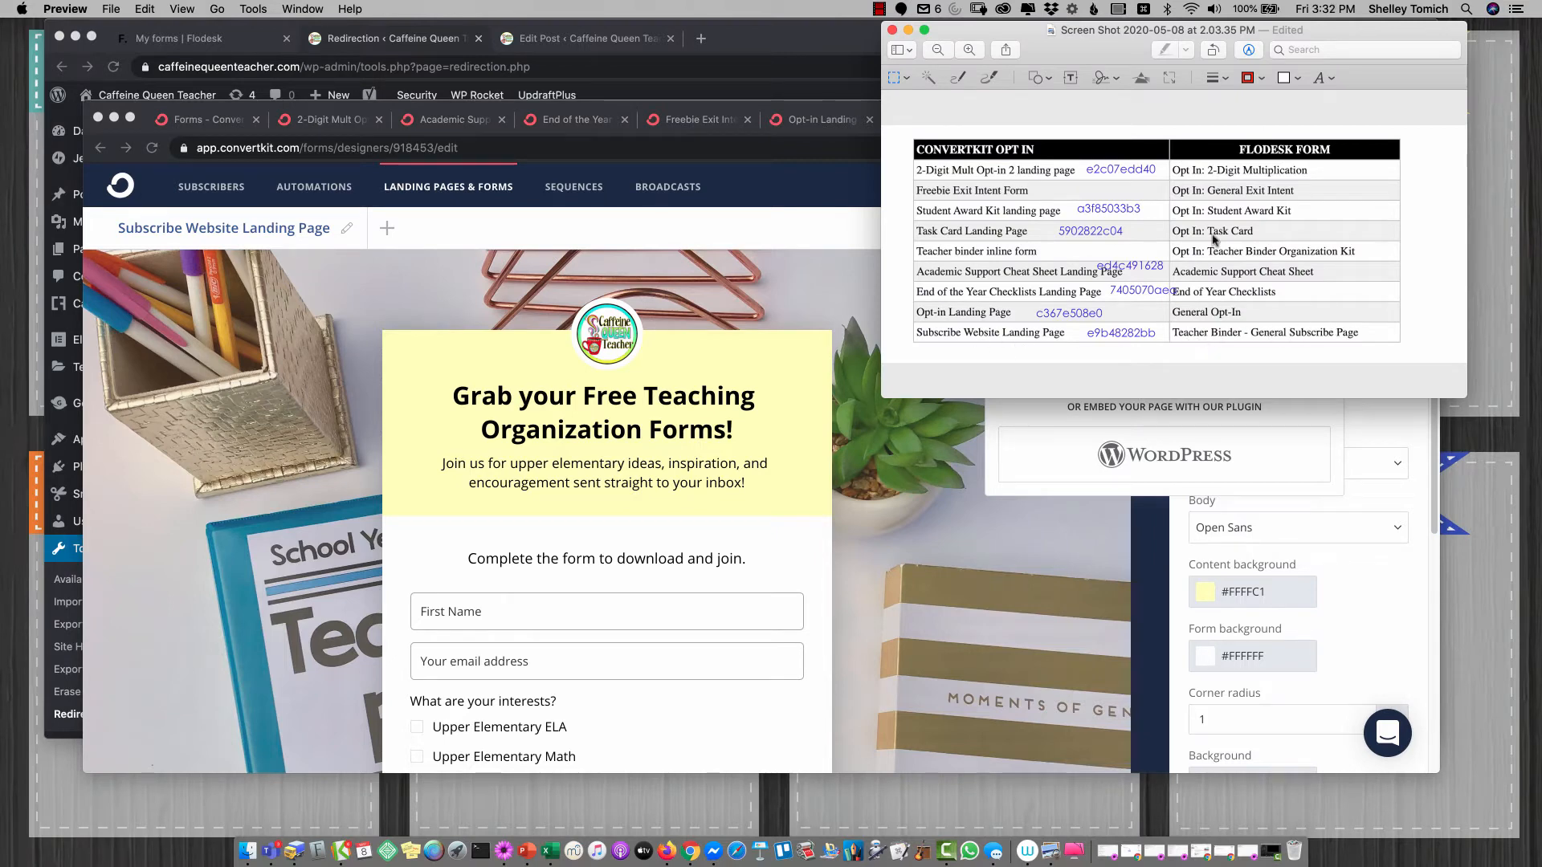
click(174, 42)
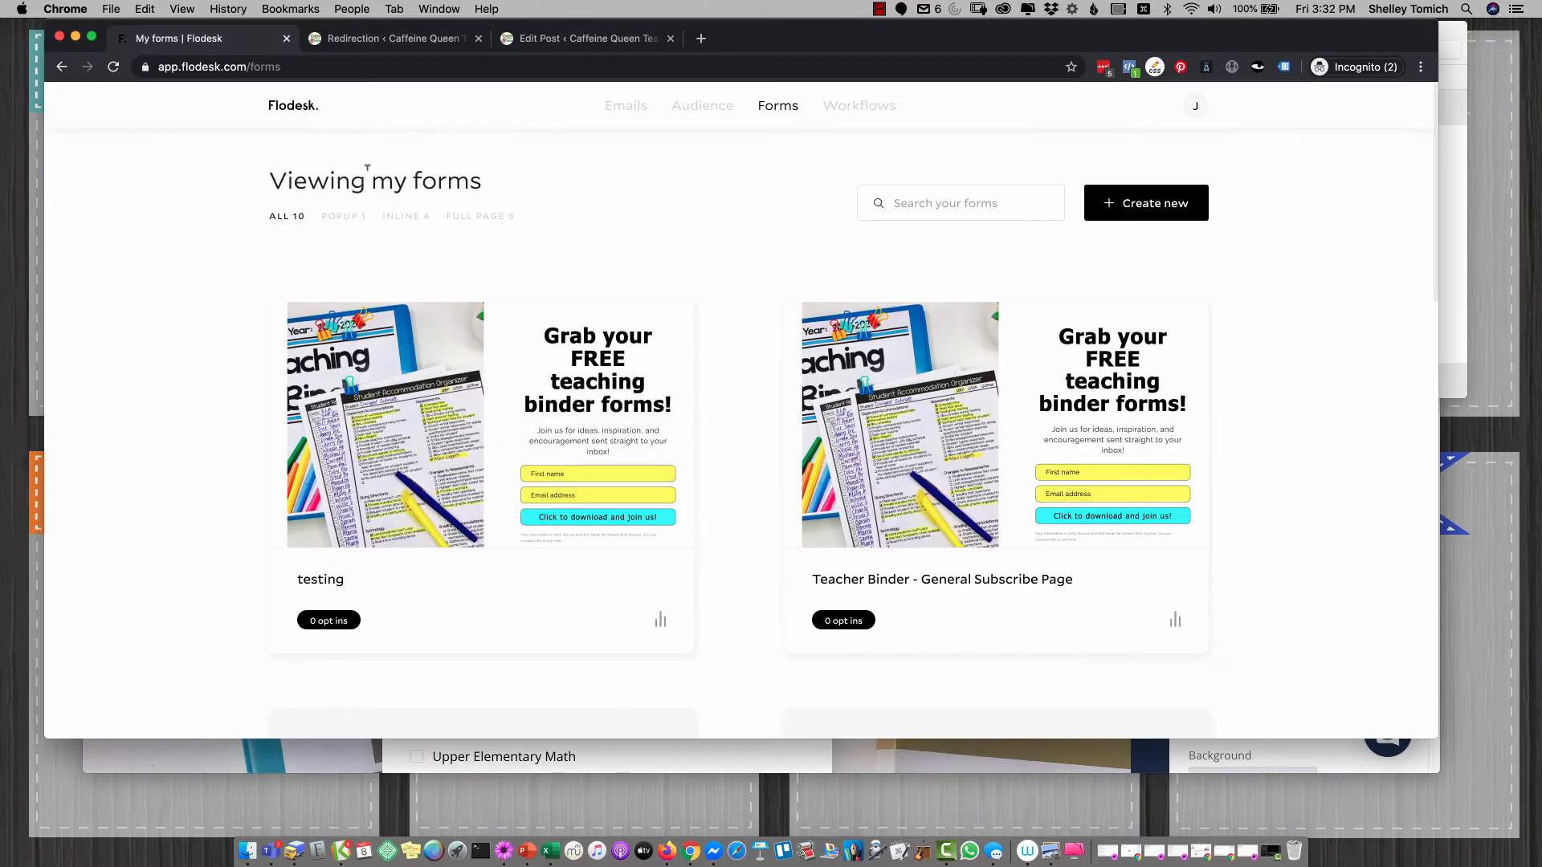
click(482, 218)
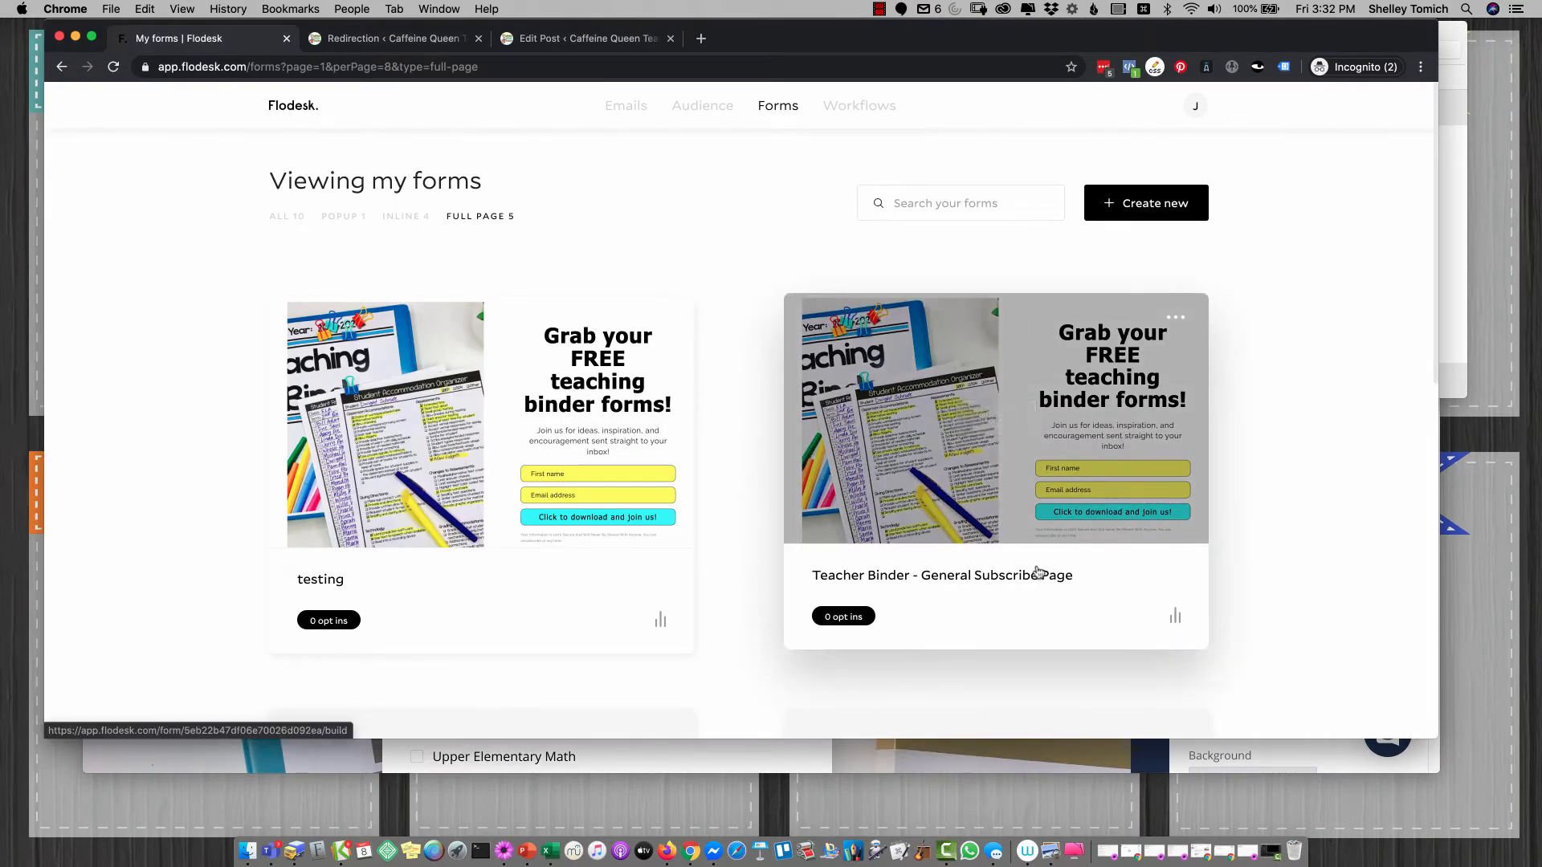
click(1004, 416)
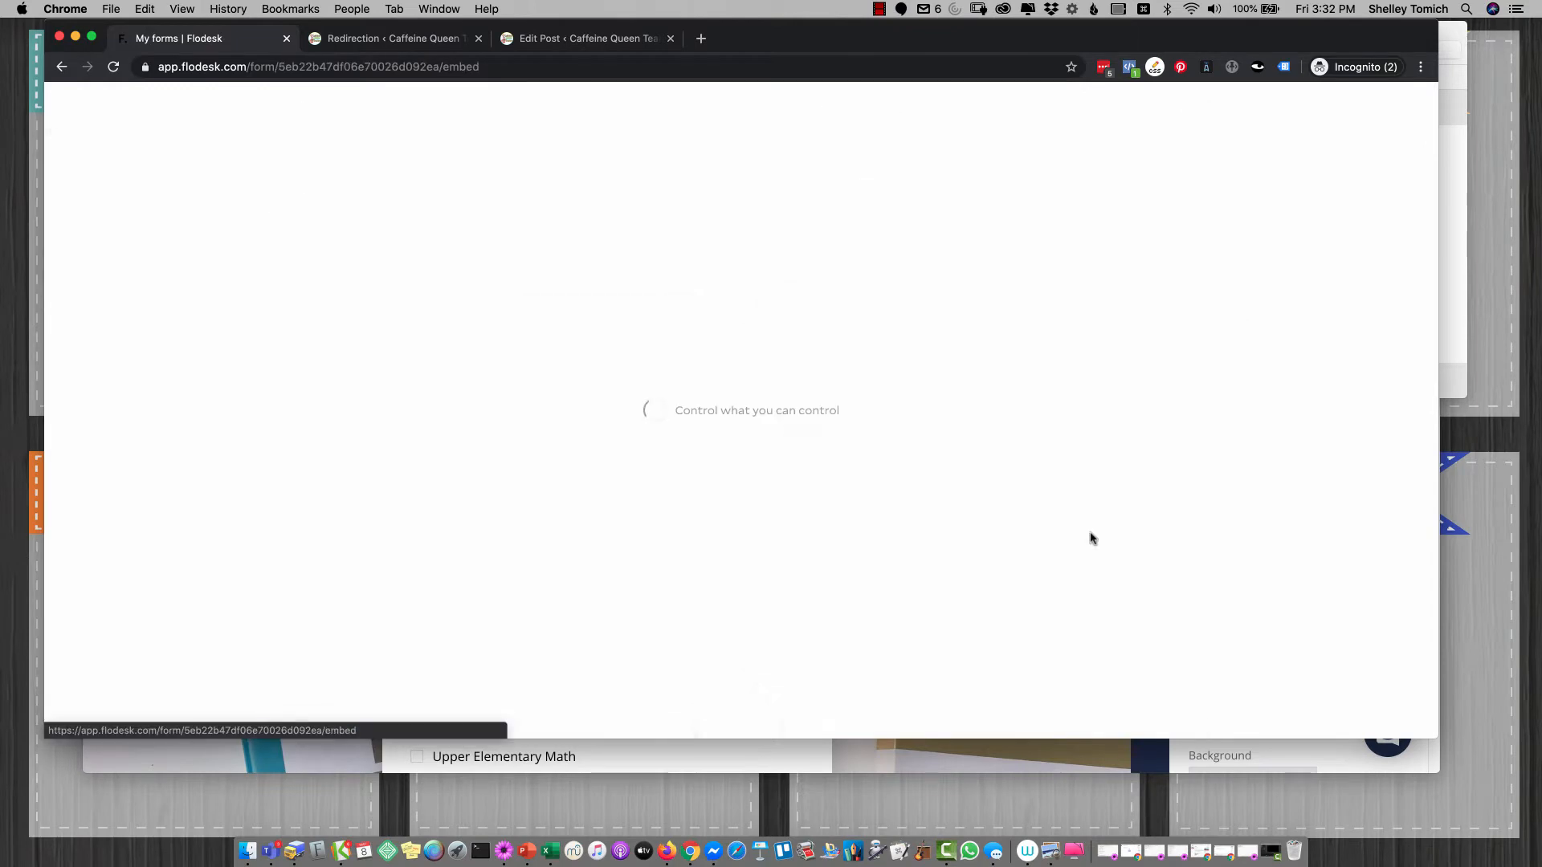
click(1015, 404)
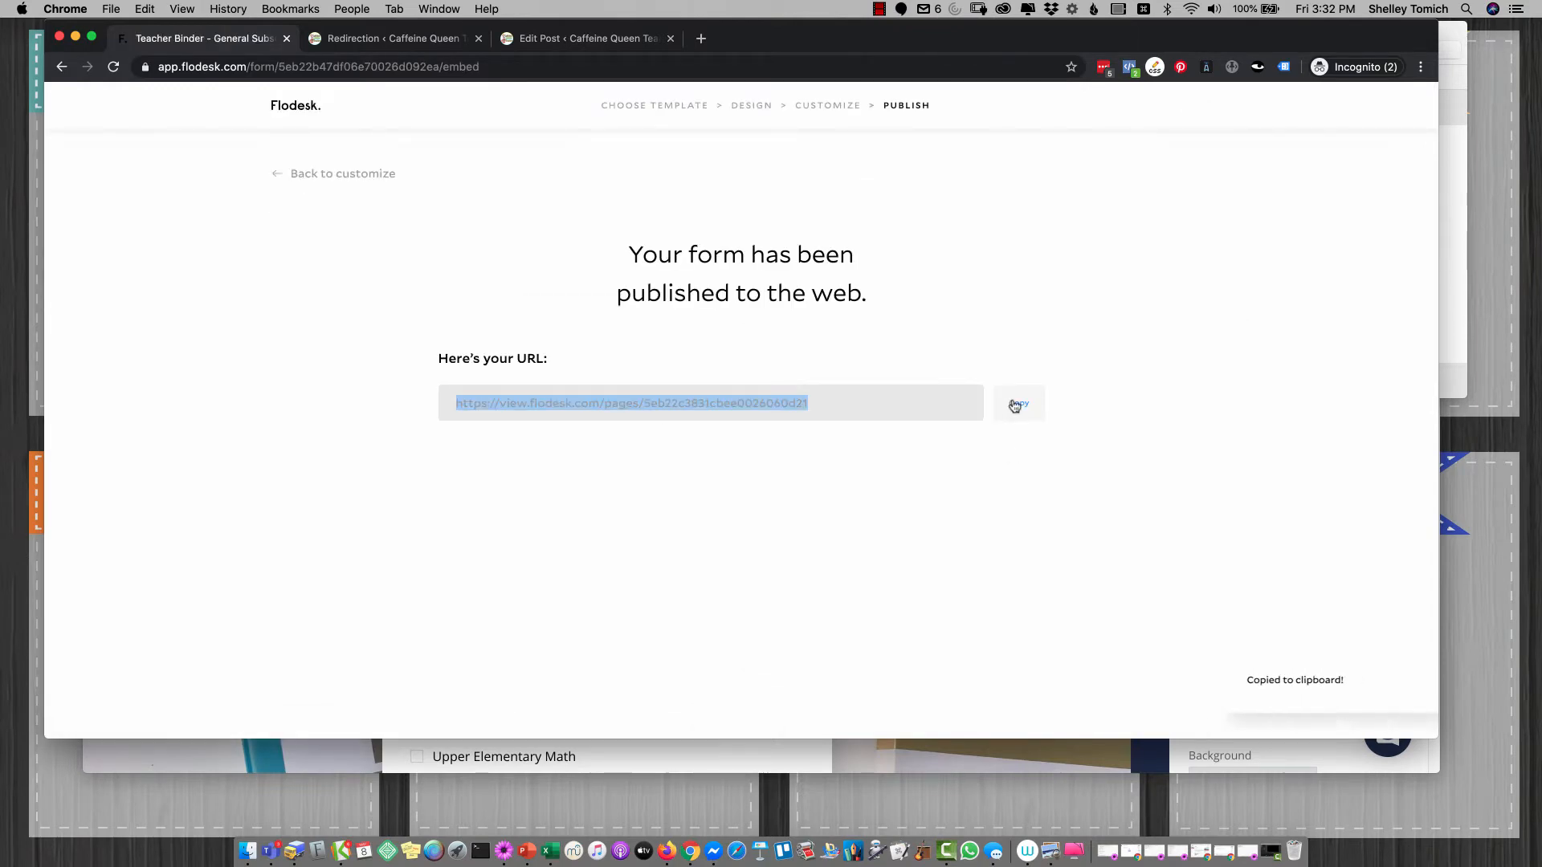
click(394, 37)
click(379, 259)
key(super+v)
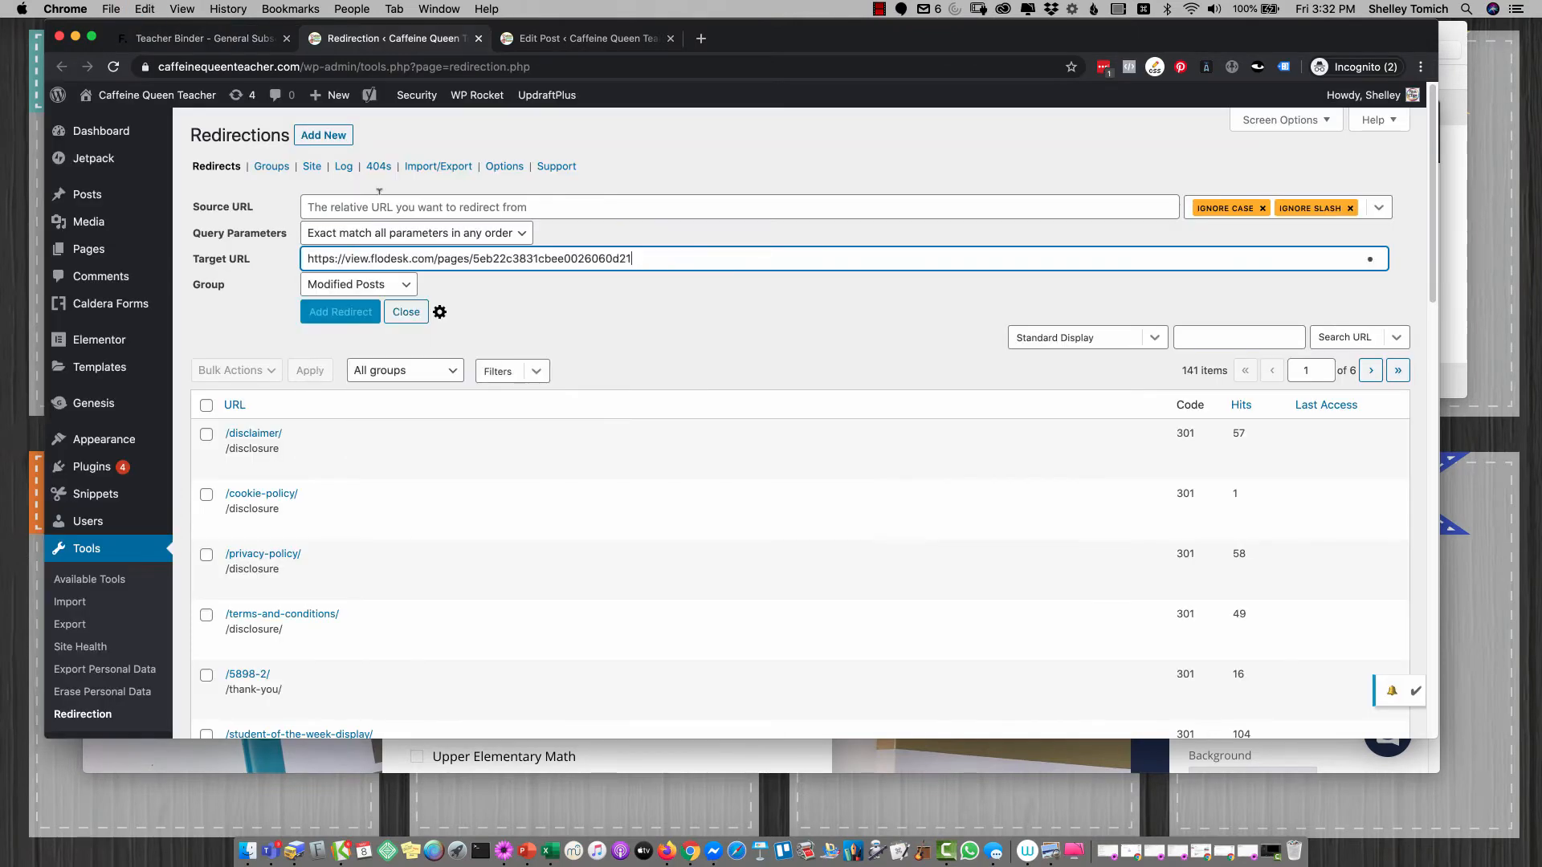
click(379, 197)
text(https://caffeinequeenteacher.com/subscribe/)
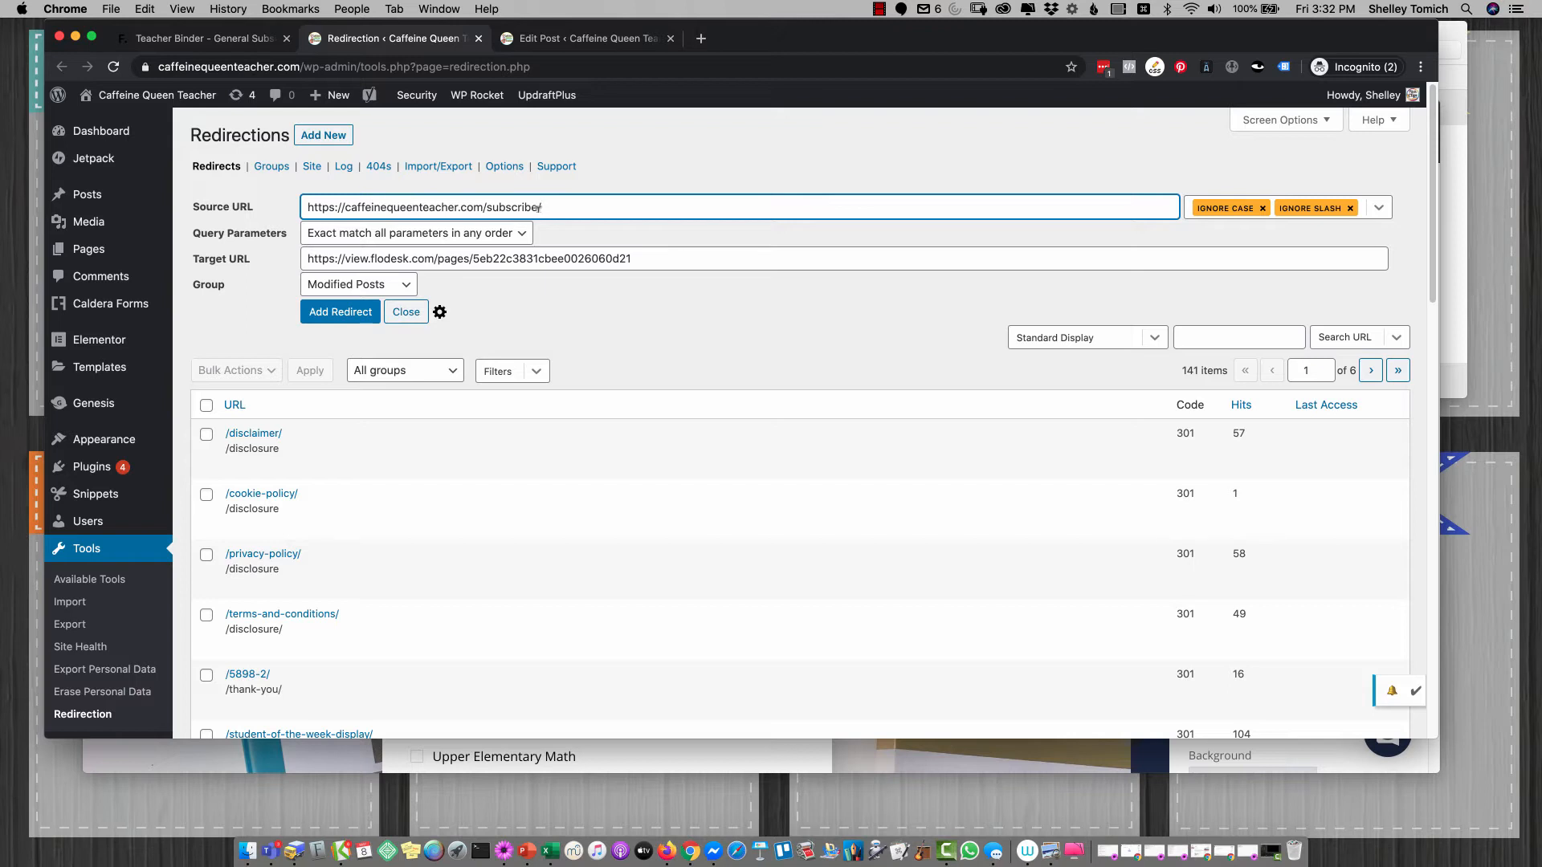
click(355, 312)
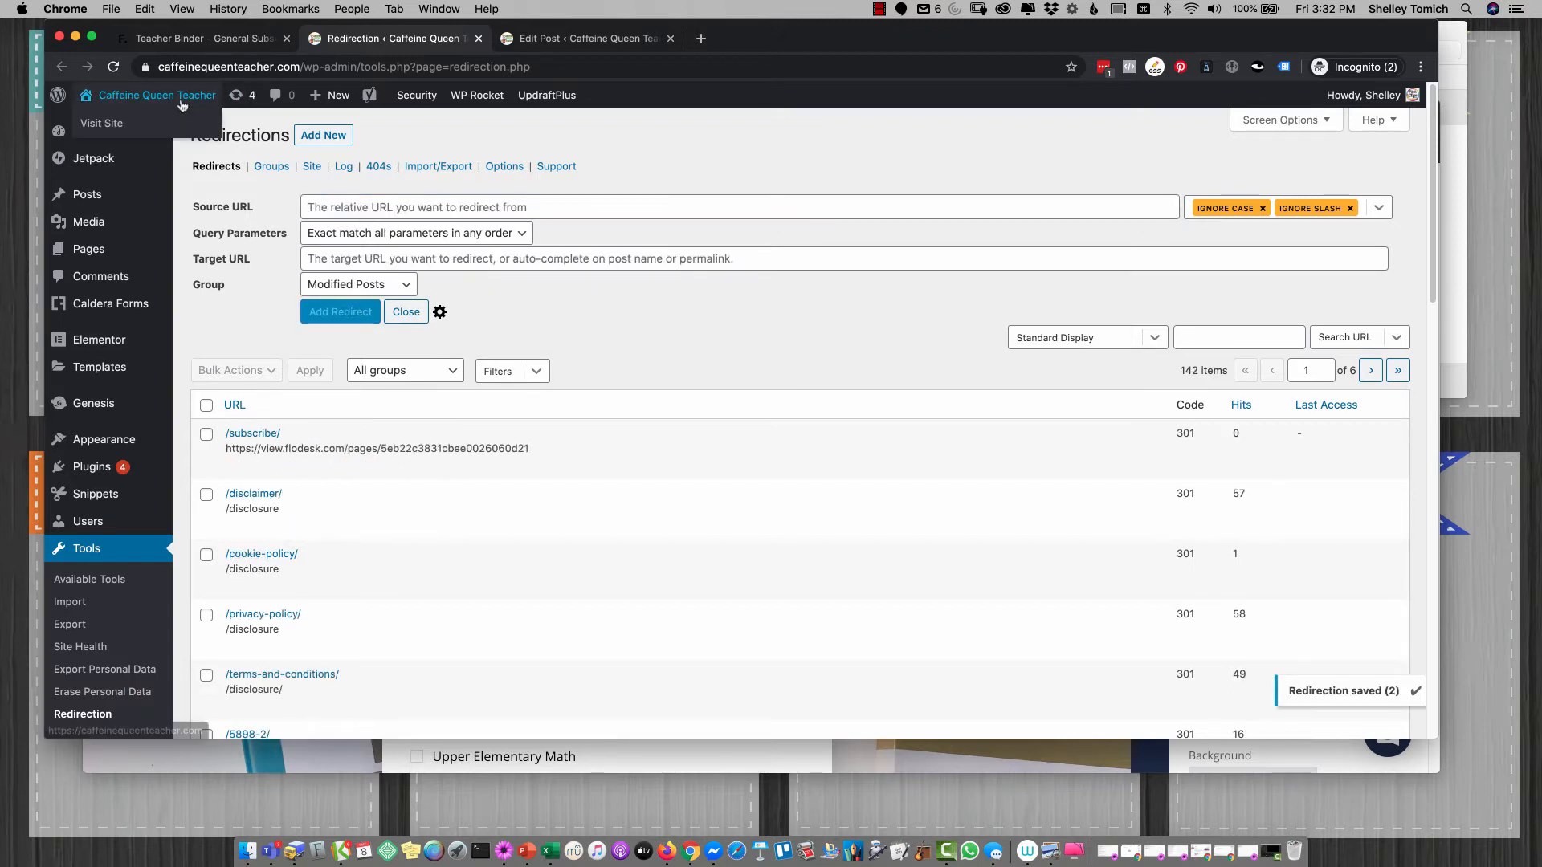
super+click(205, 90)
key(ctrl+Tab)
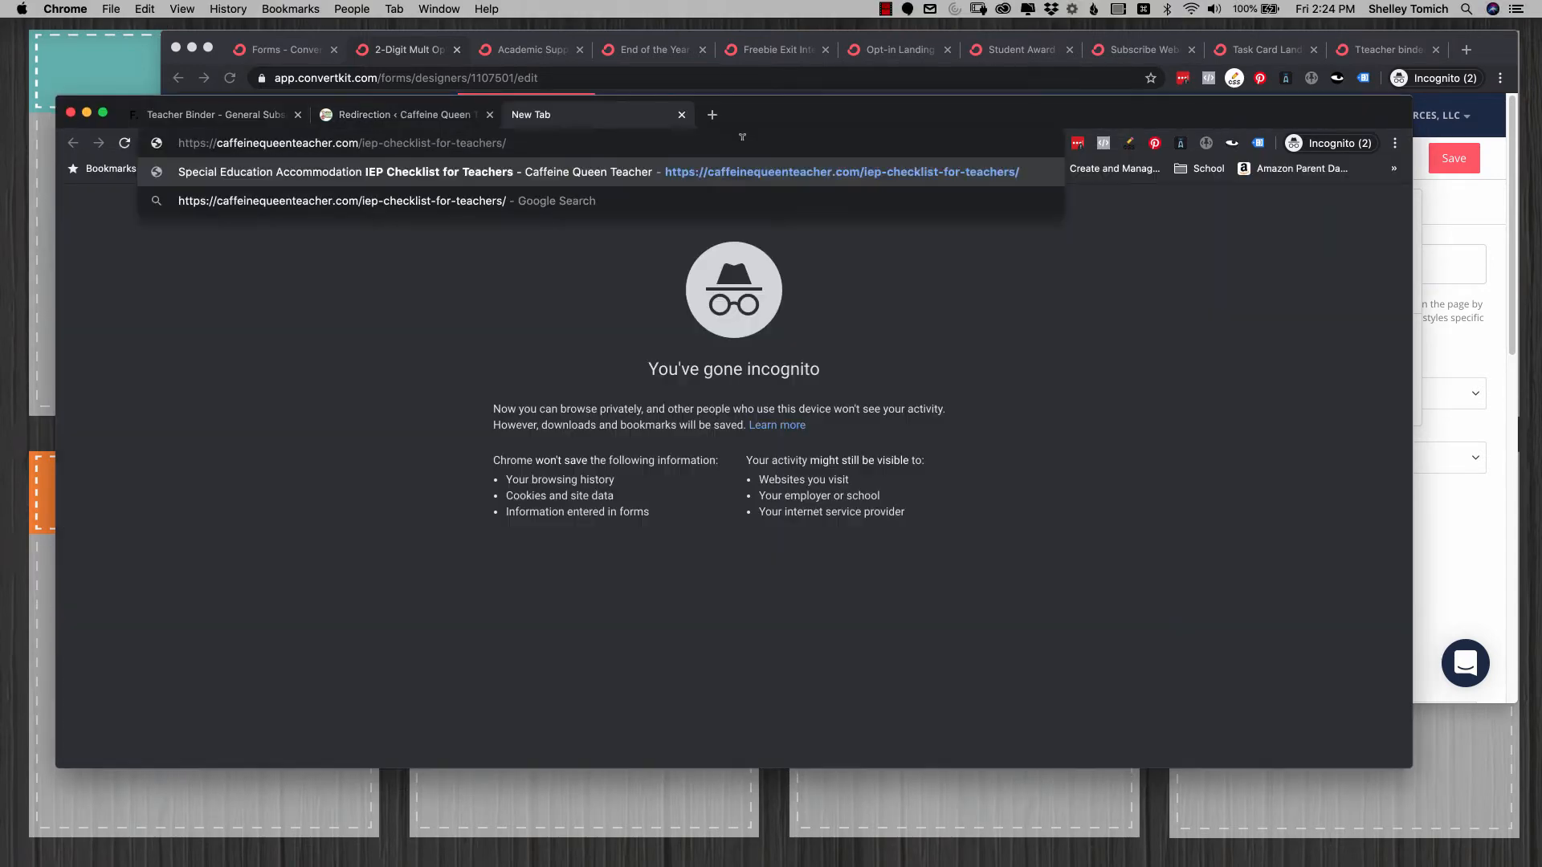
Step: Open the post at caffeinequeenteacher.com/iep-checklist-for-teachers/ for editing in the classic editor and find "convertkit" in its HTML
key(Return)
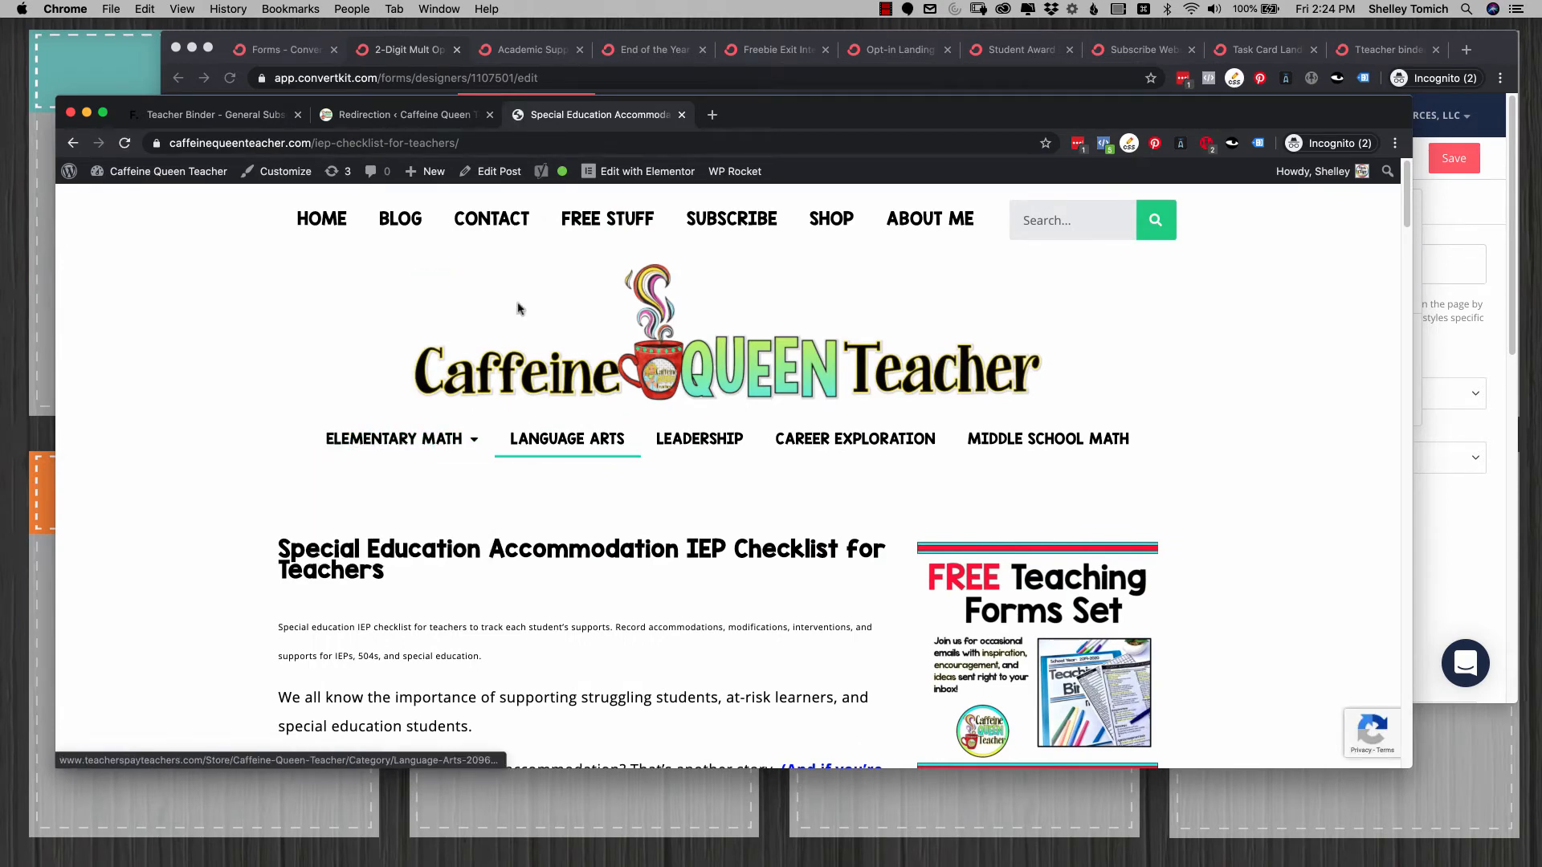
click(493, 181)
click(1132, 391)
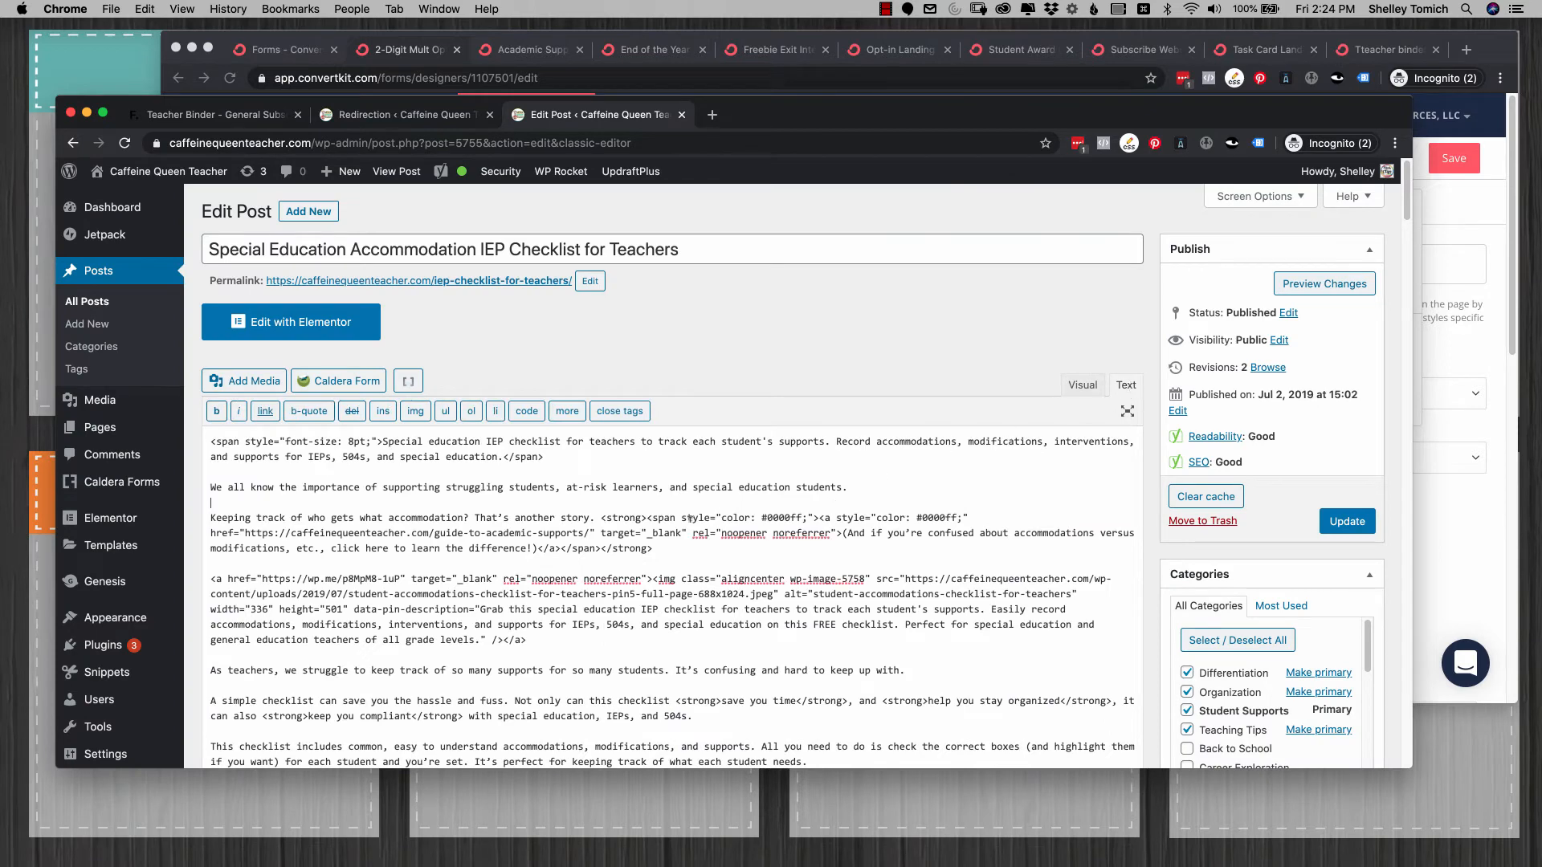
key(super+f)
text(convertkit)
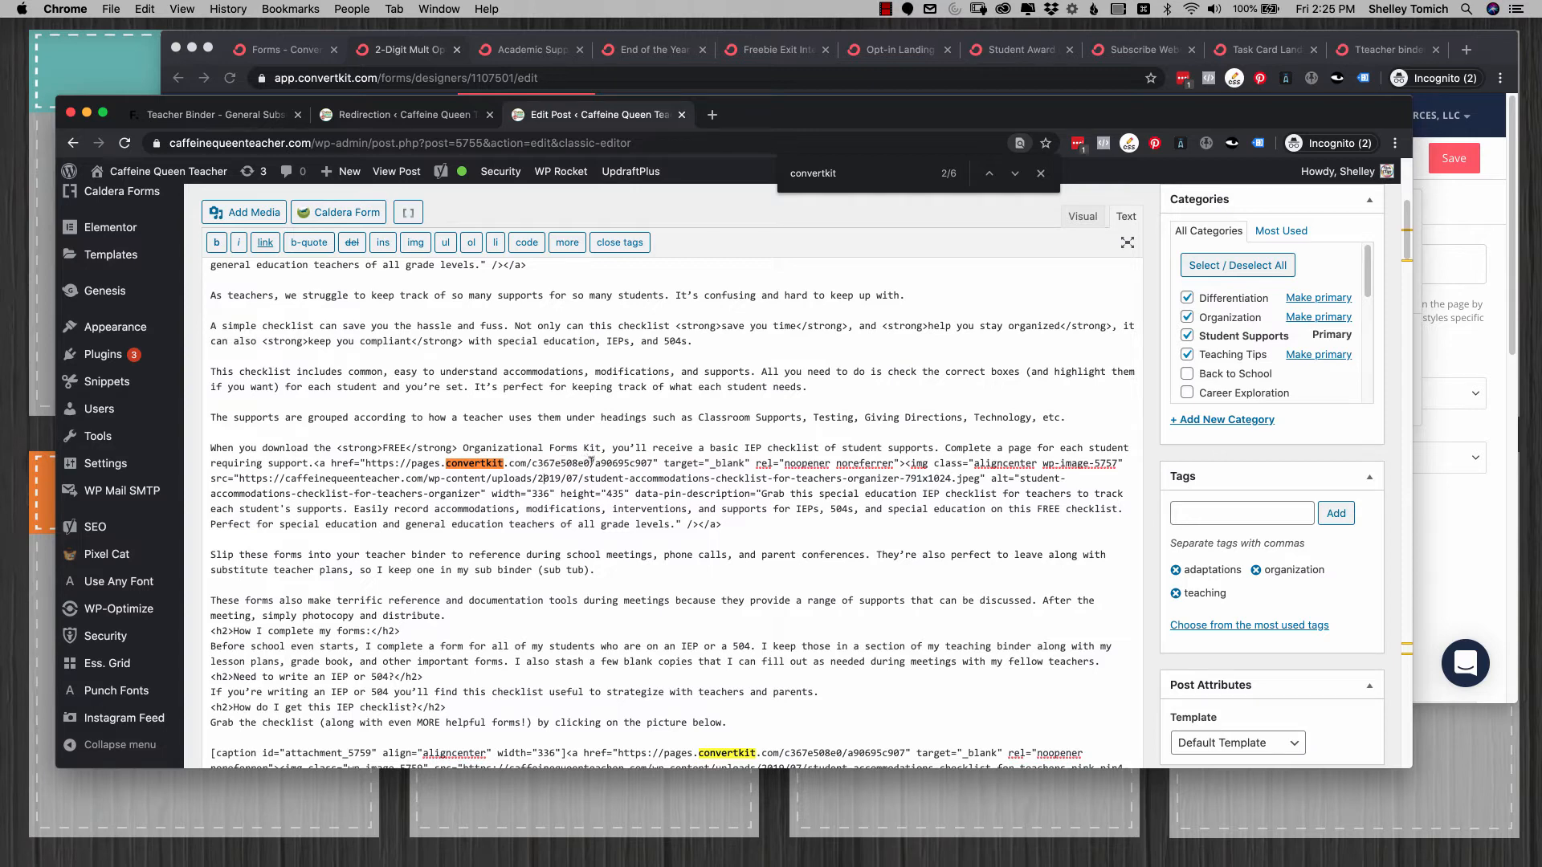
Step: Compare the post's ConvertKit link code with the share URL of ConvertKit's Opt-in Landing Page
click(207, 118)
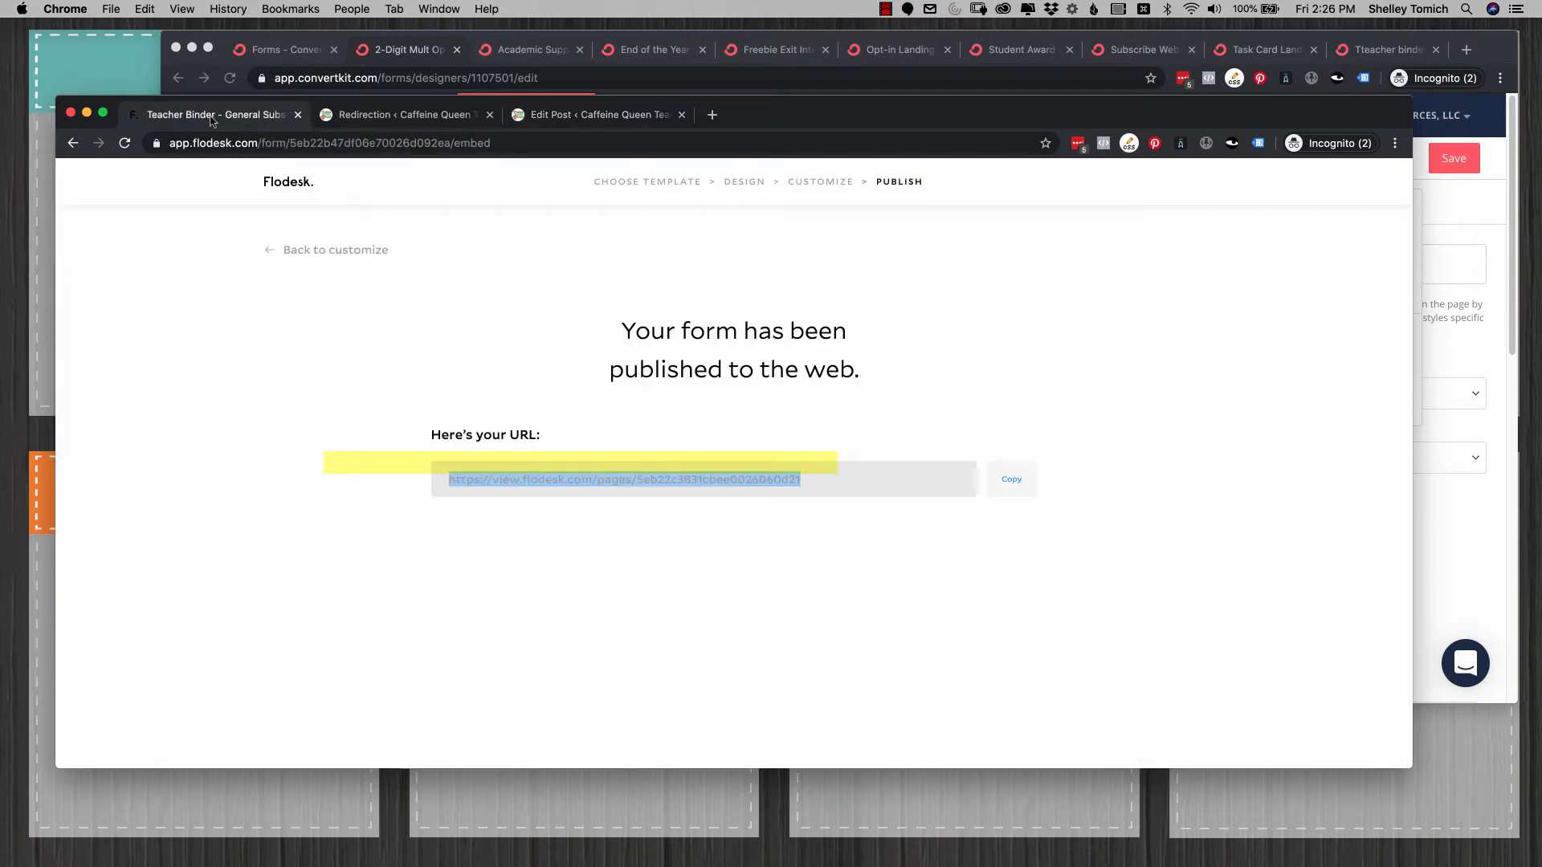
click(383, 120)
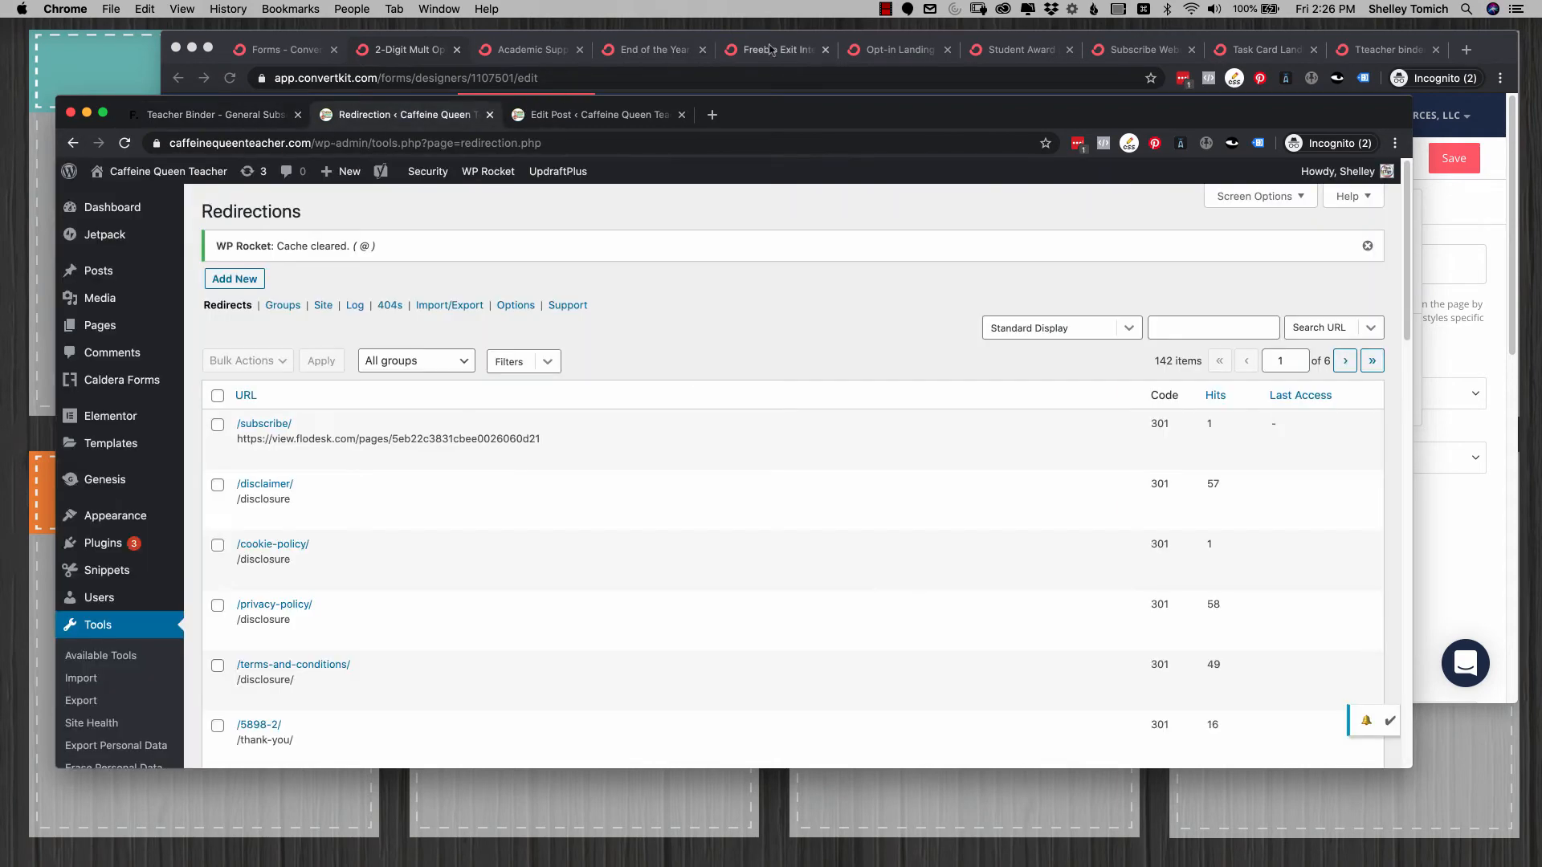
click(891, 50)
click(891, 51)
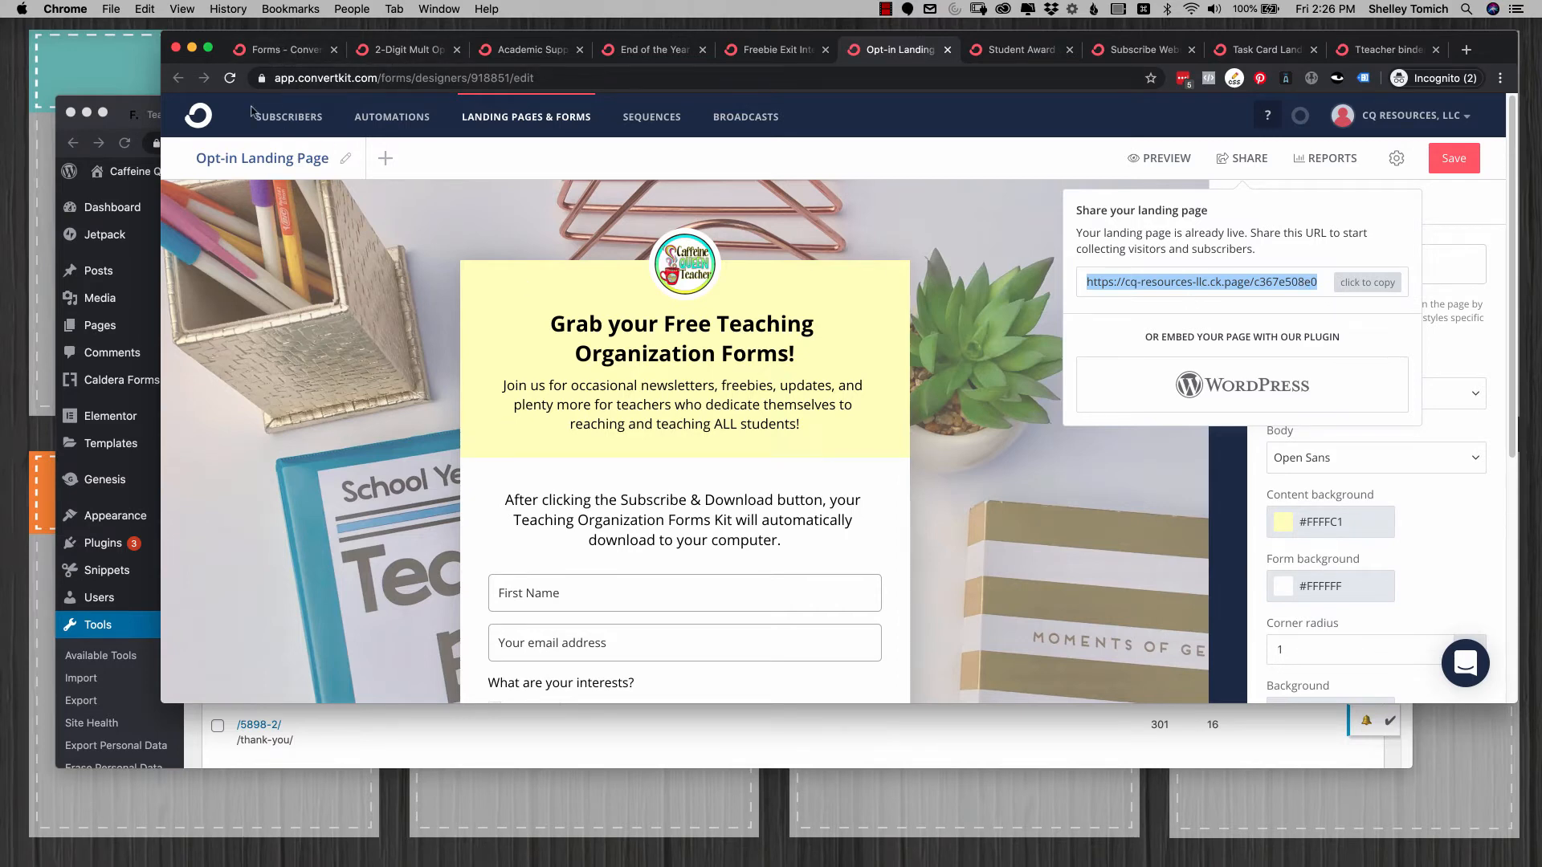
Step: Copy the Flodesk Teacher Binder form's URL and put it in place of the ConvertKit link below the "When you download the FREE" paragraph
click(133, 115)
click(163, 113)
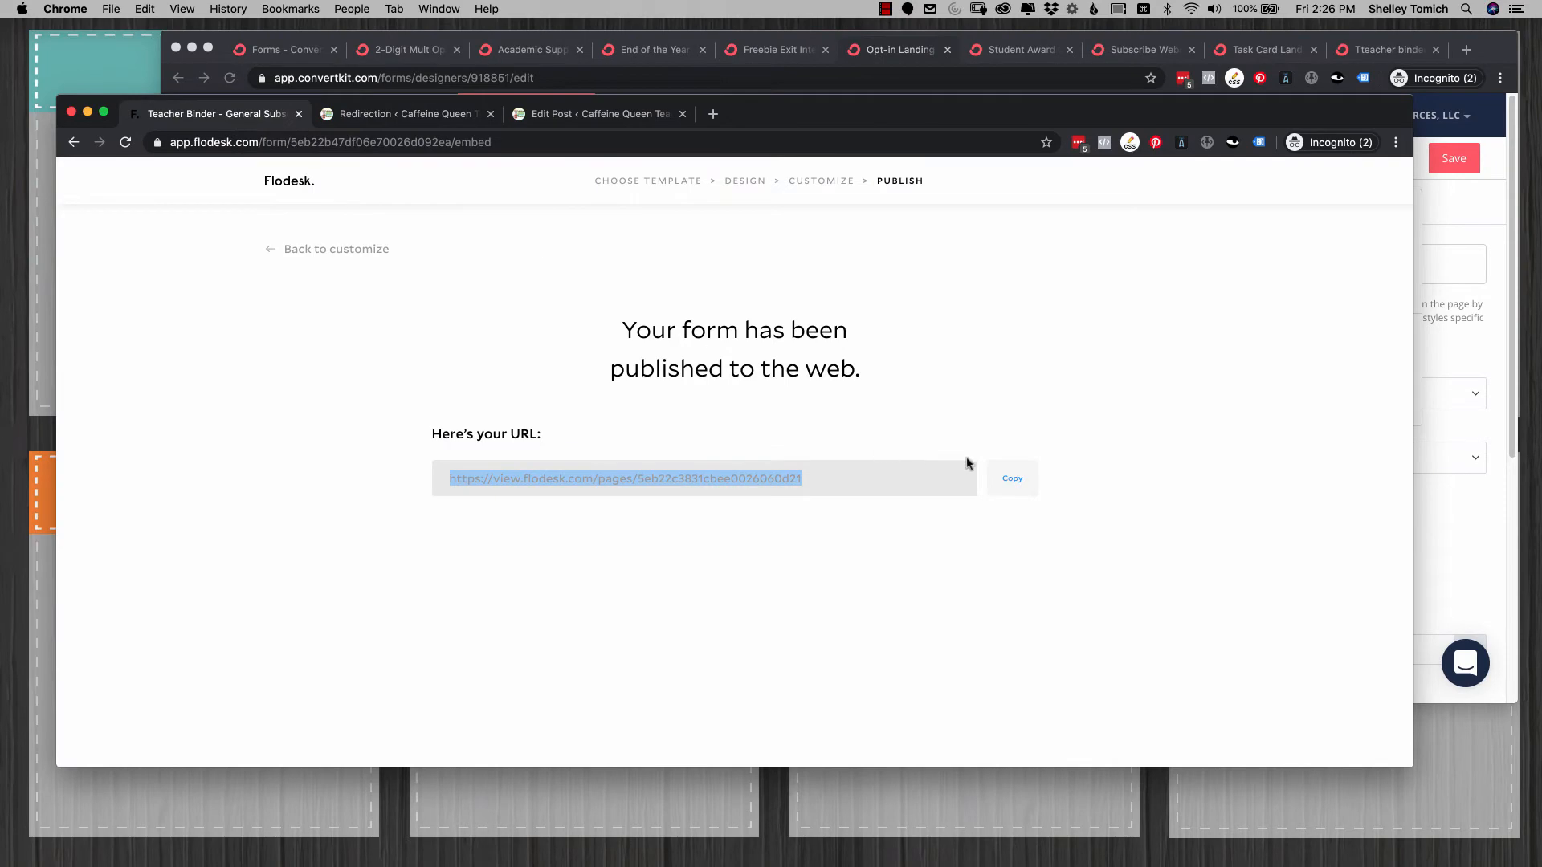
click(1013, 479)
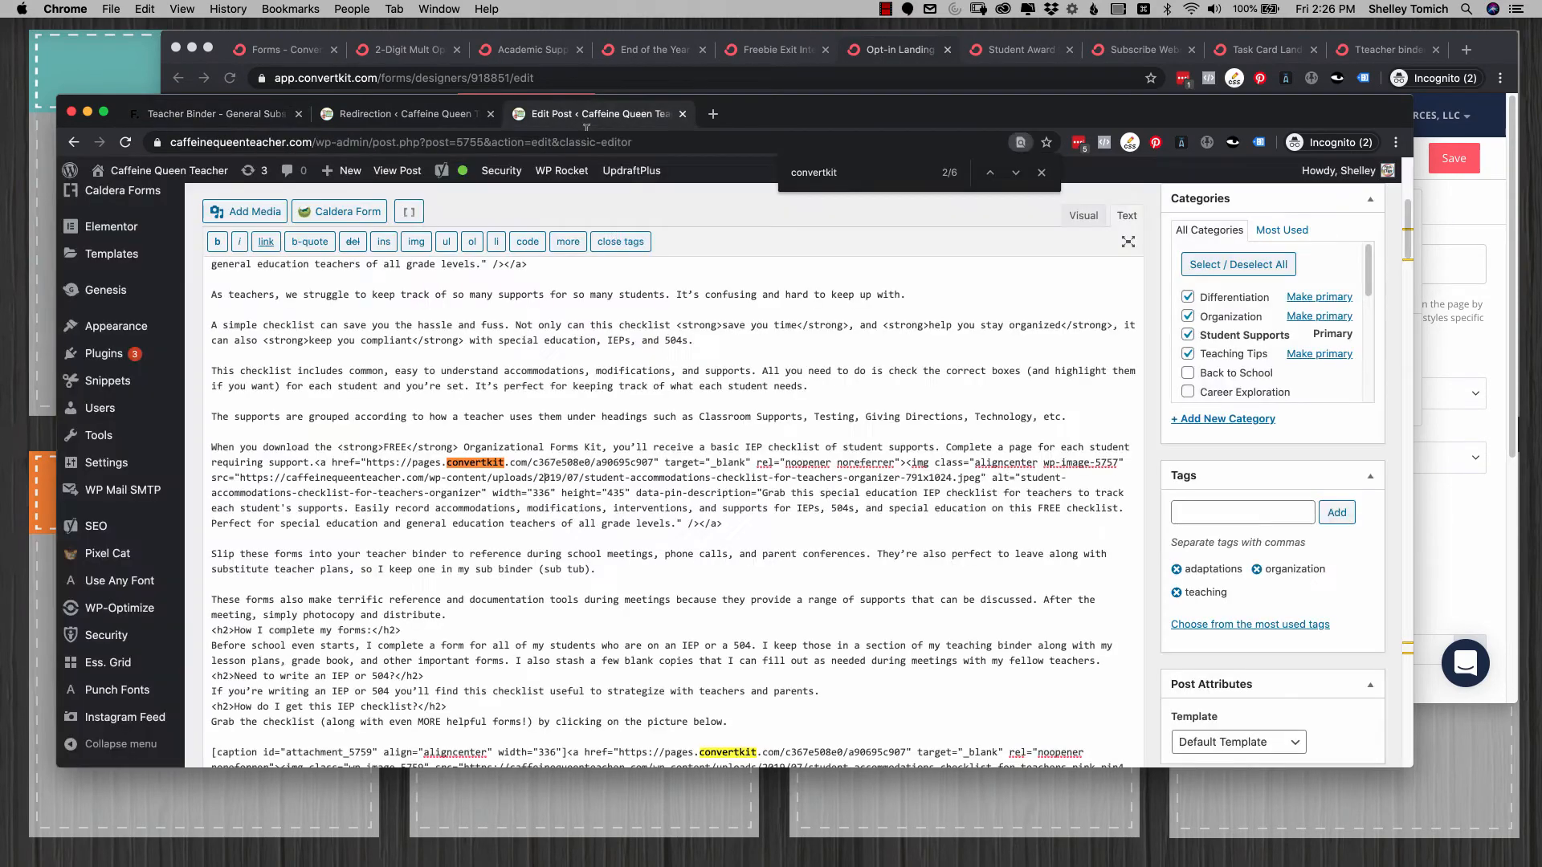
click(575, 117)
drag(655, 461, 372, 460)
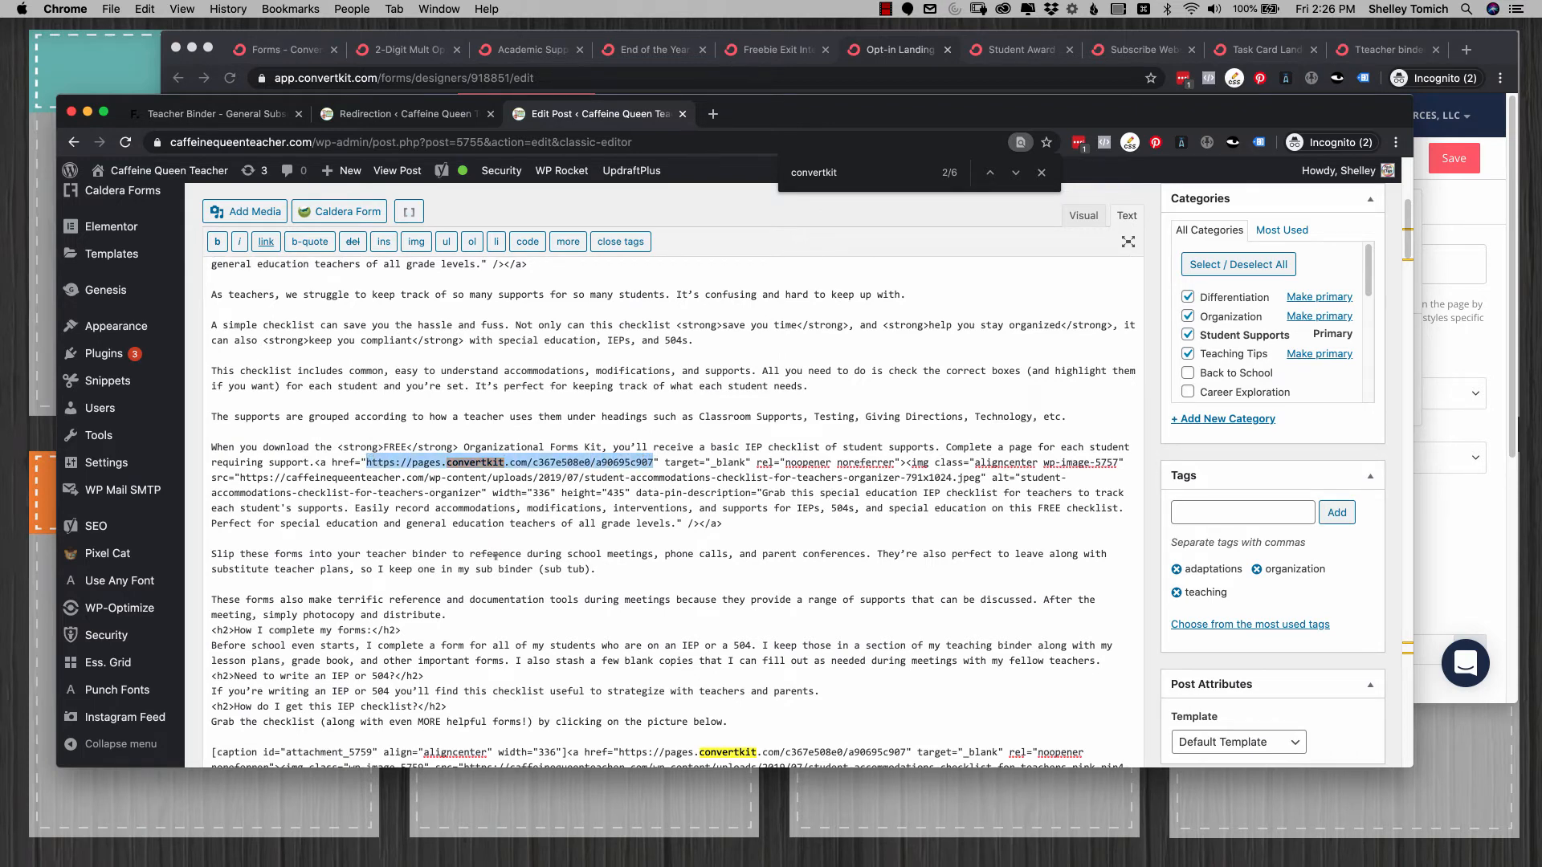
key(super+v)
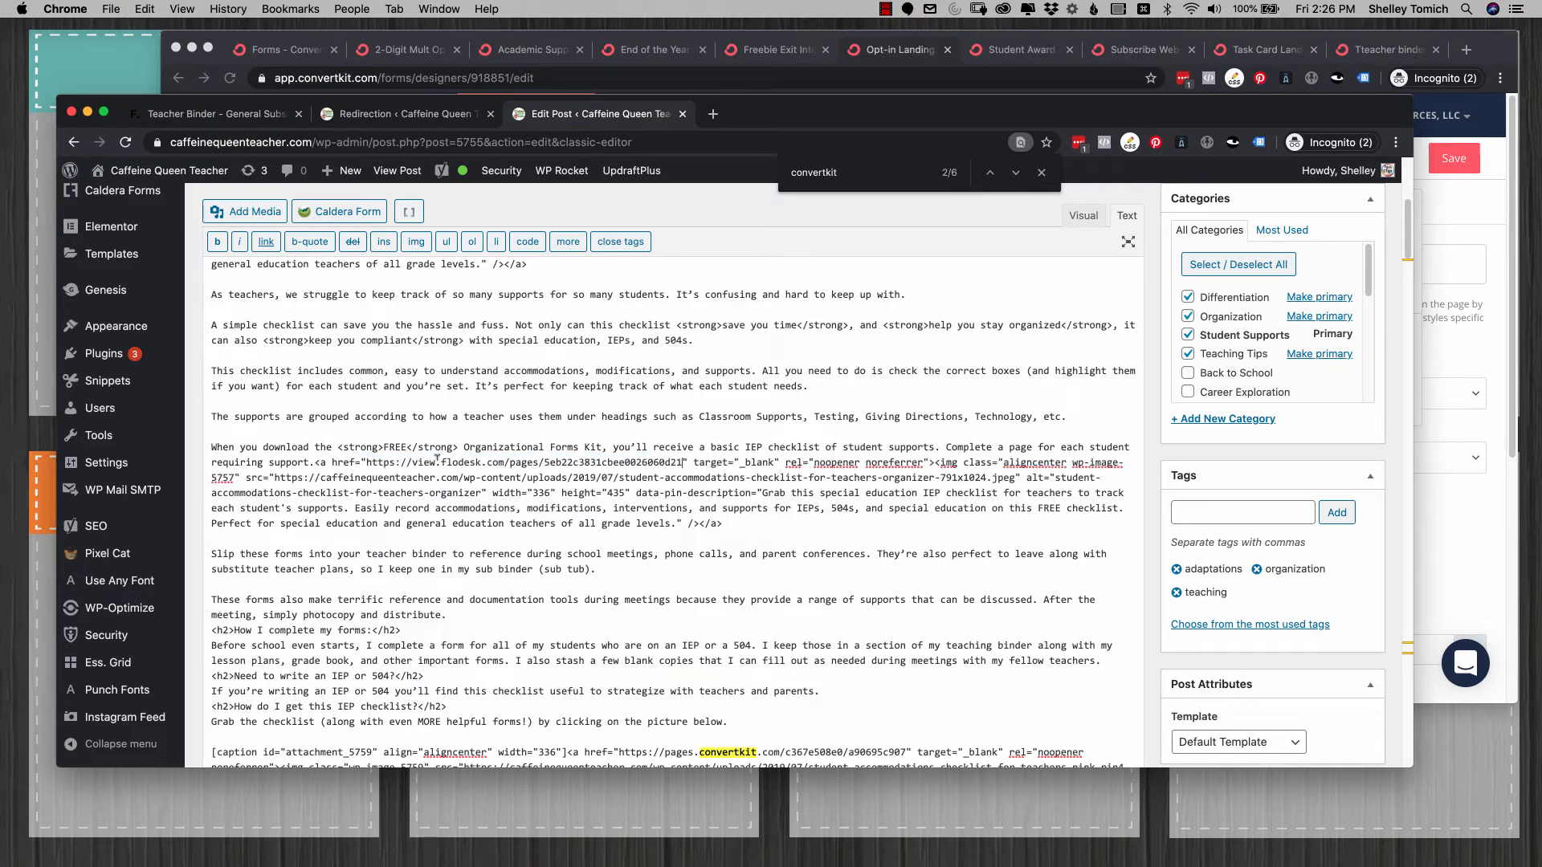
scroll(701, 479, down, 8)
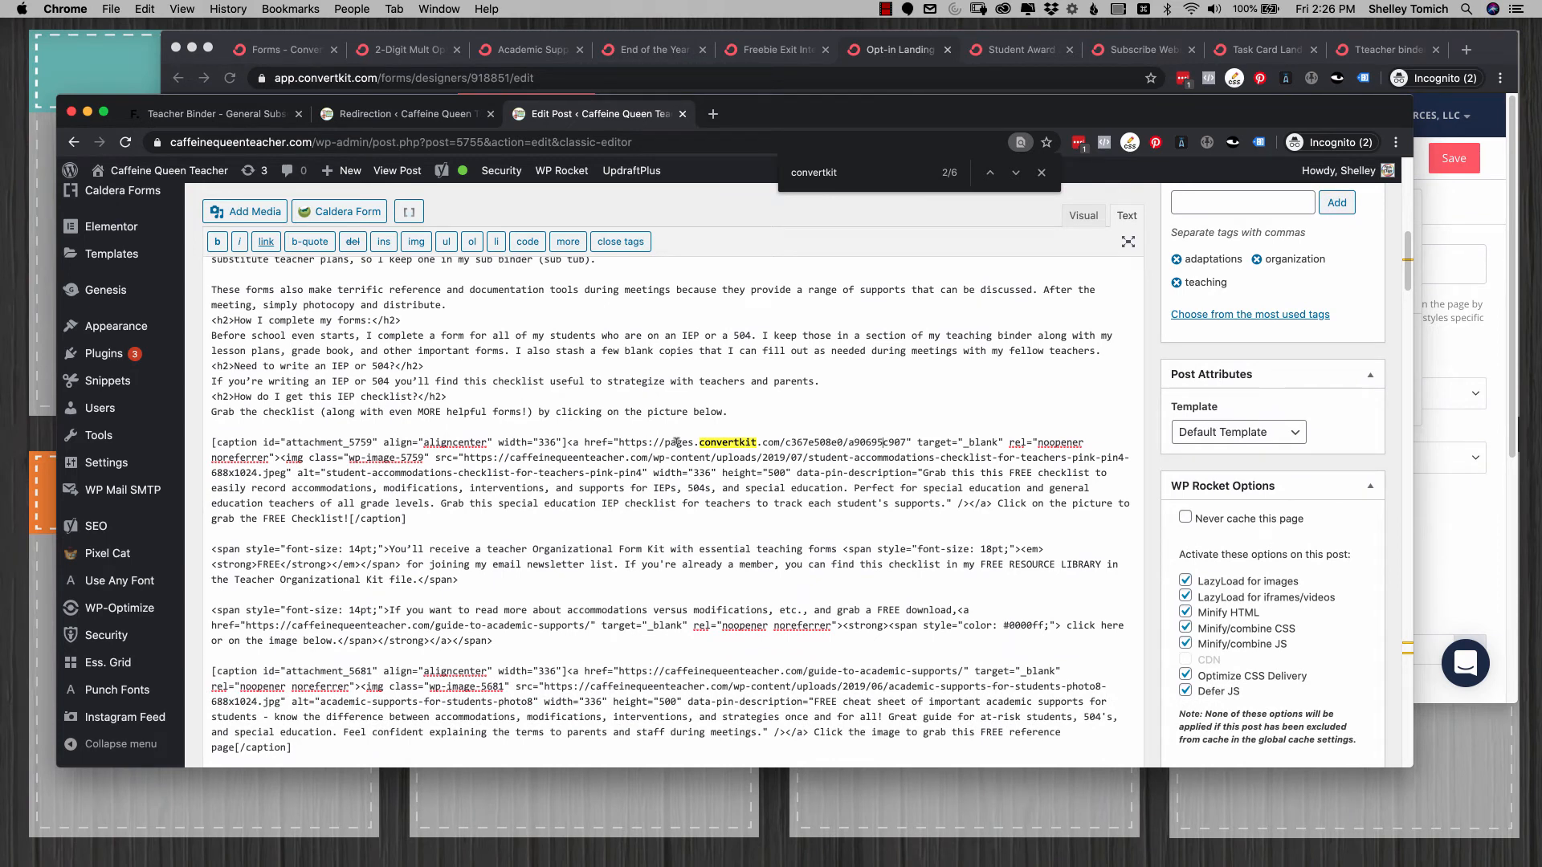
click(1083, 217)
click(712, 433)
click(717, 414)
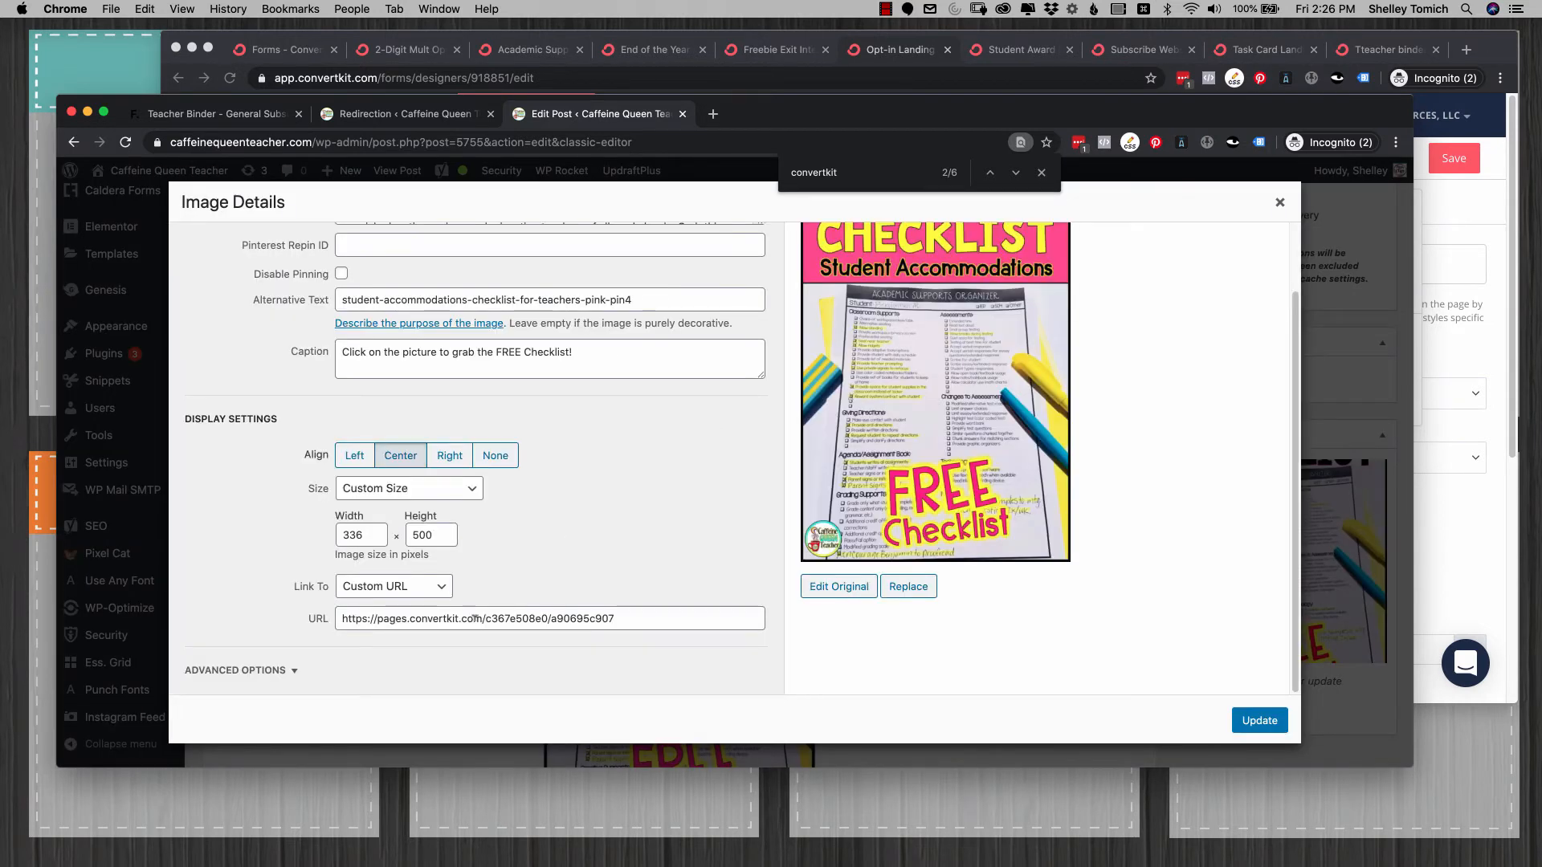
click(403, 618)
double_click(403, 619)
click(403, 618)
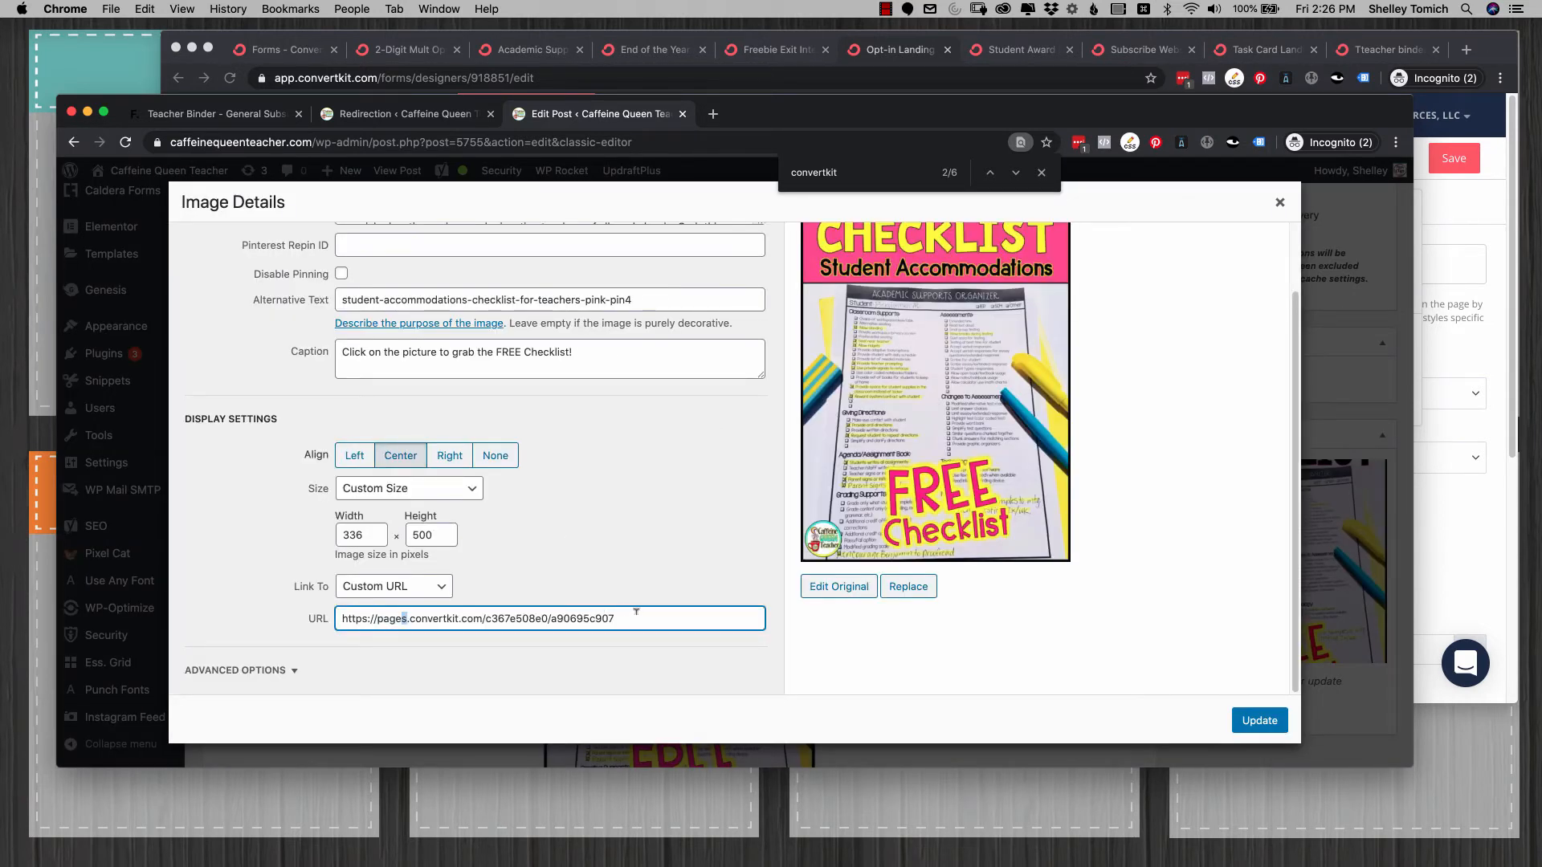
drag(517, 617, 435, 607)
key(super+v)
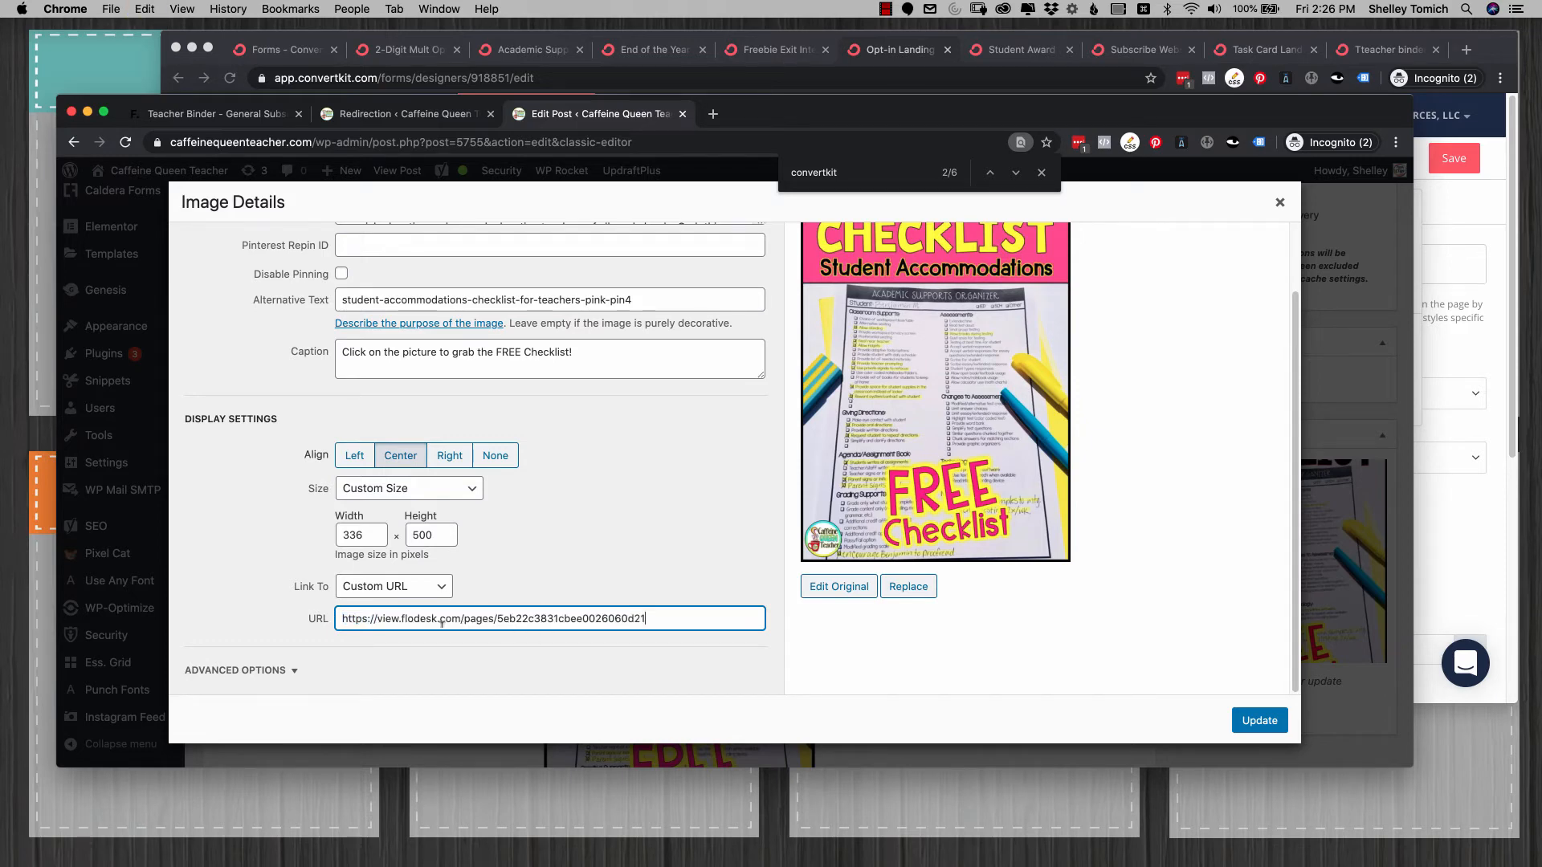
click(1260, 721)
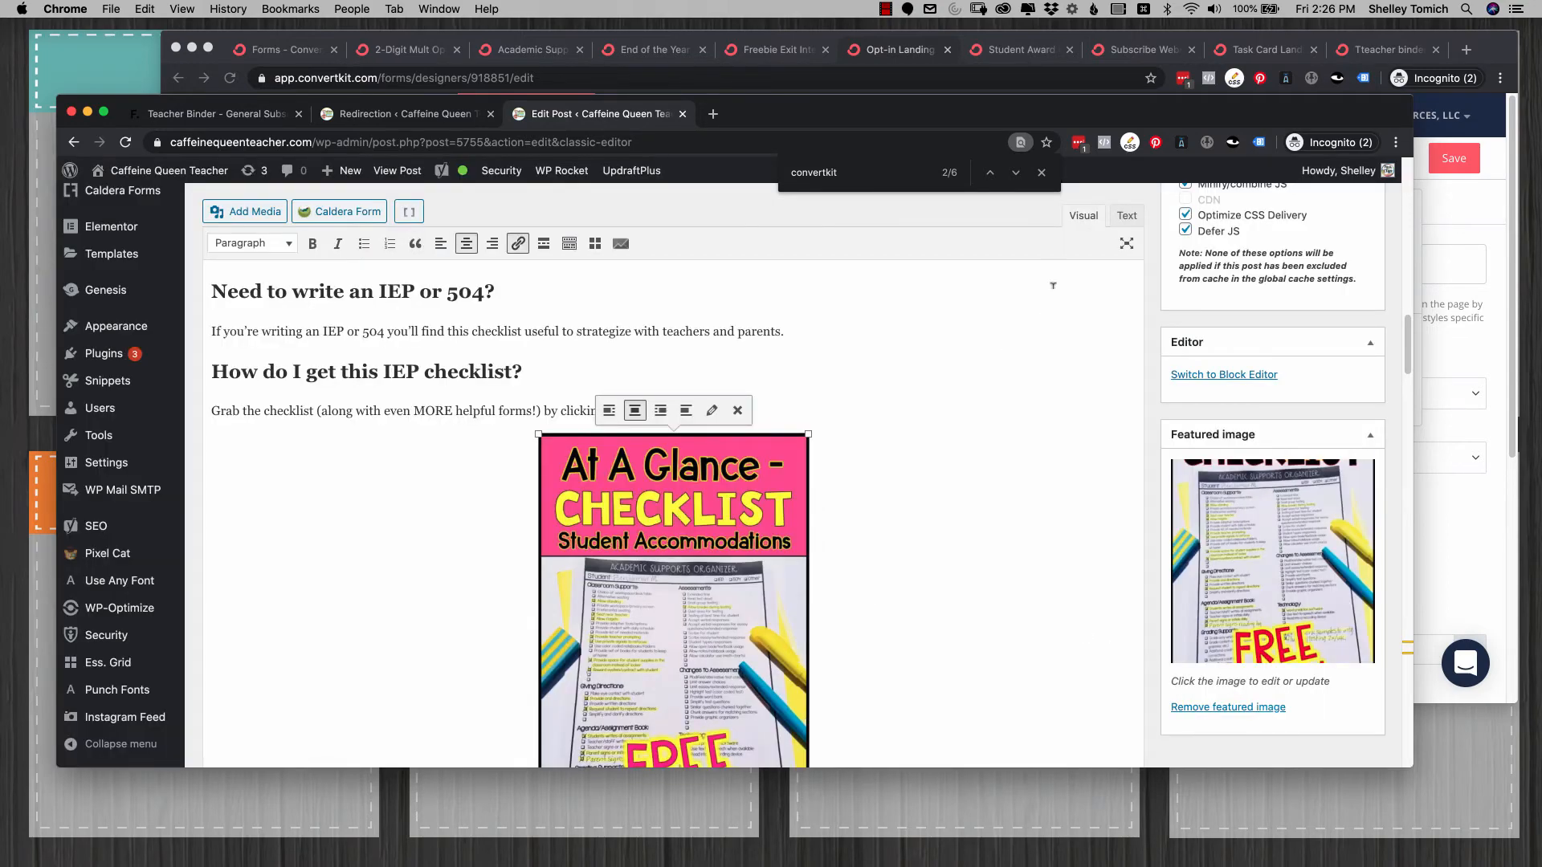
Step: Search the post's HTML for any further "convertkit" links
click(1125, 215)
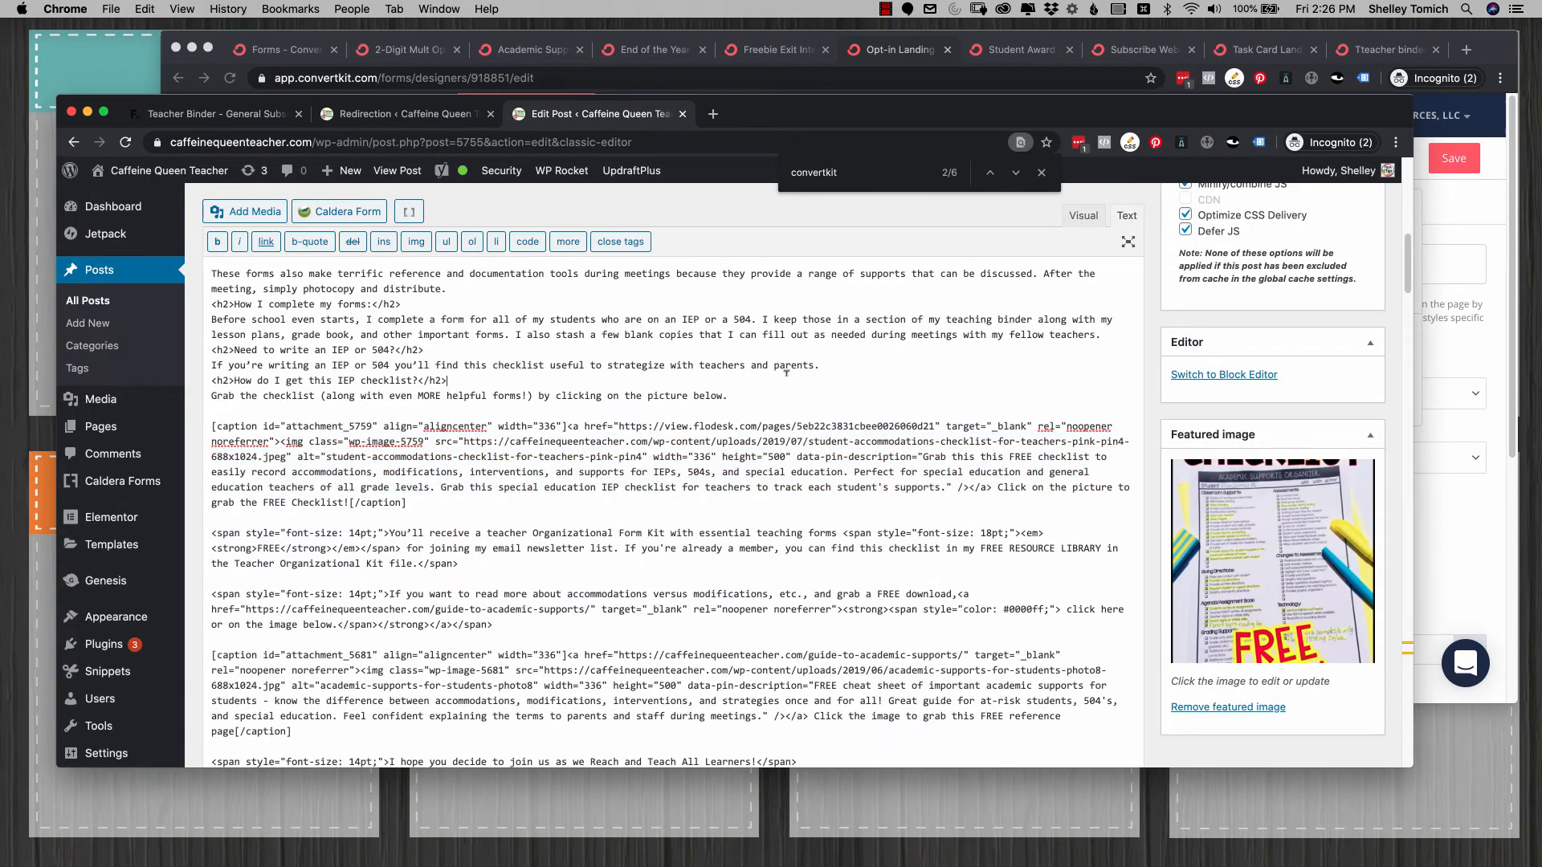
key(super+f)
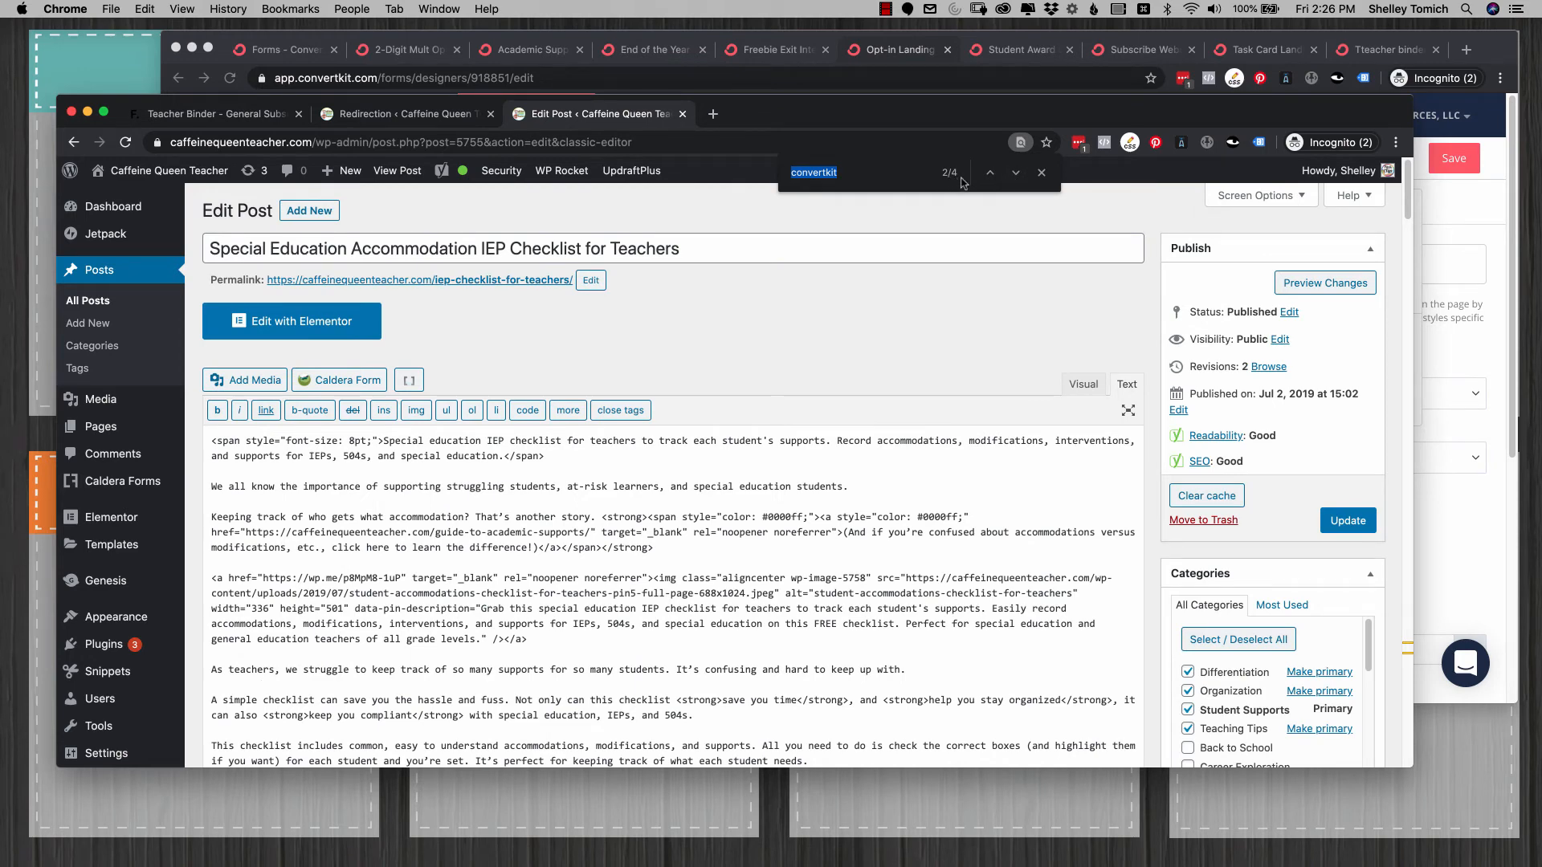
click(1015, 173)
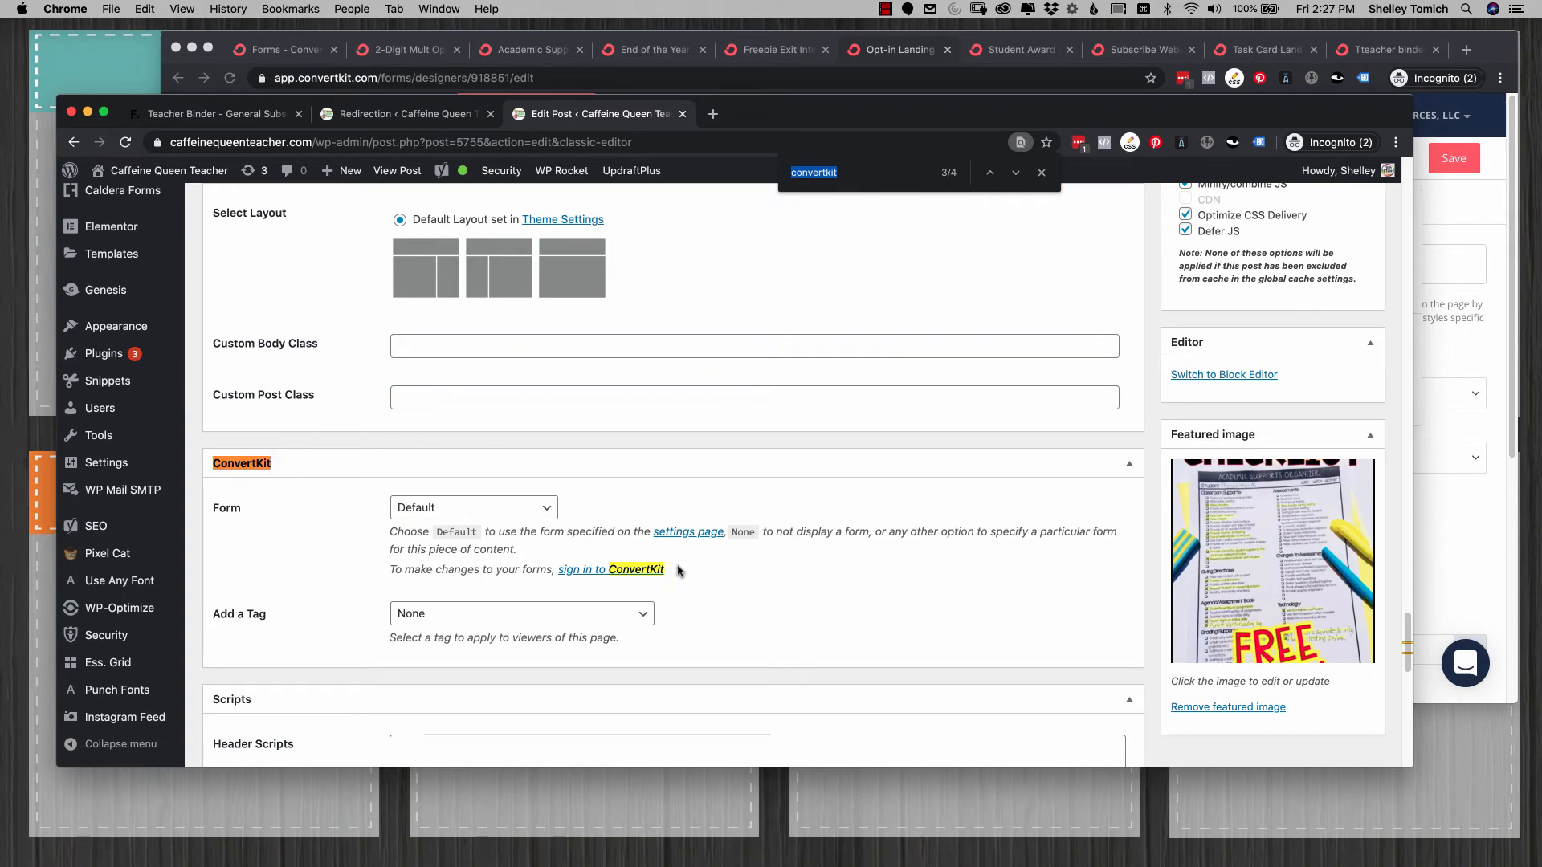
Step: View the published IEP checklist post and test the links on the At A Glance Checklist and FREE FORMS pictures
click(444, 332)
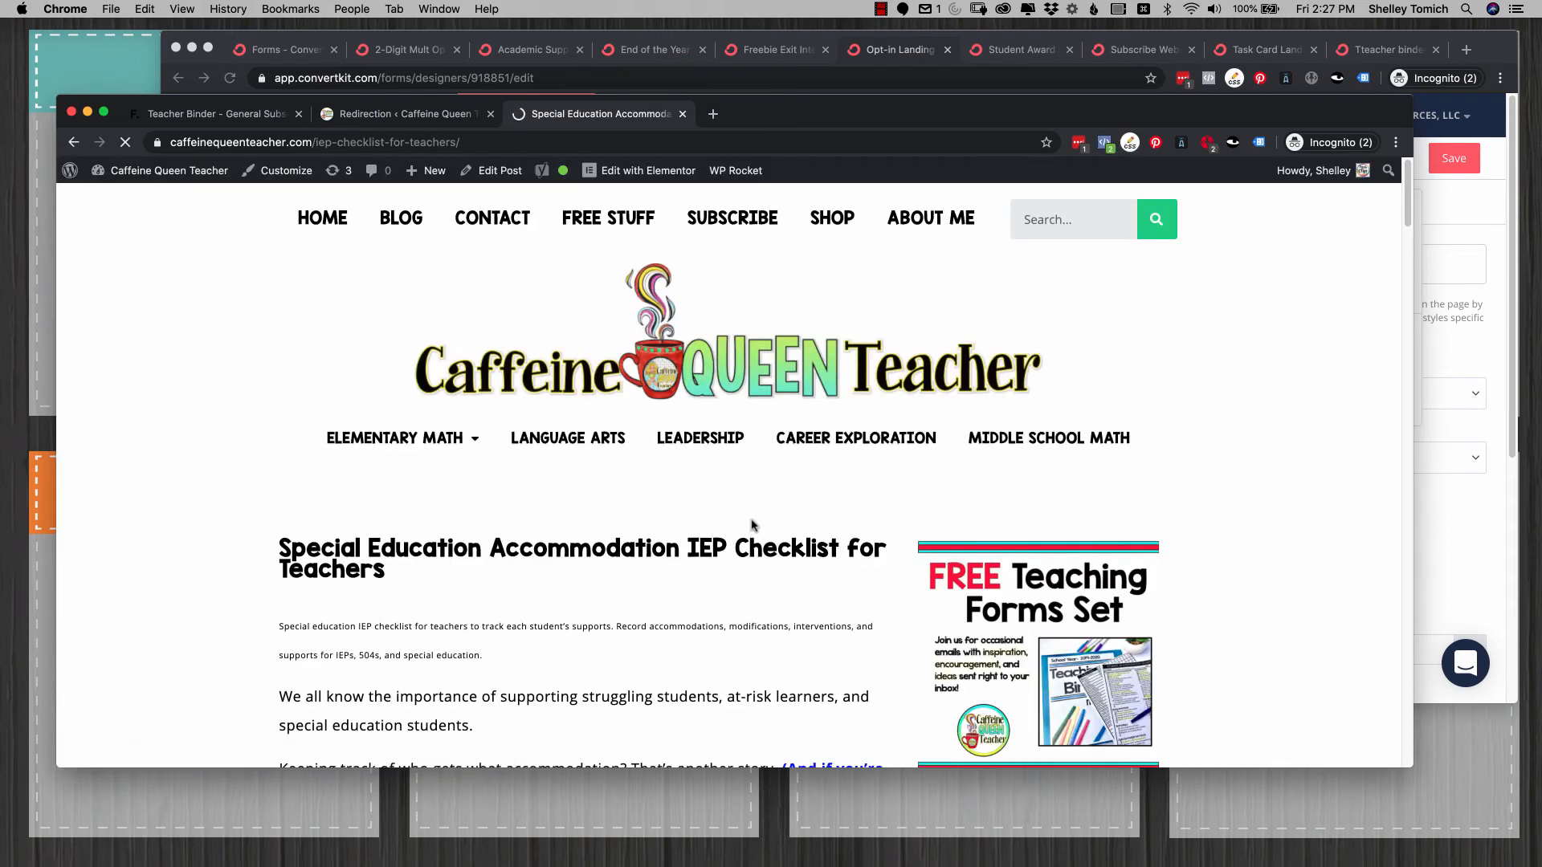
click(1039, 383)
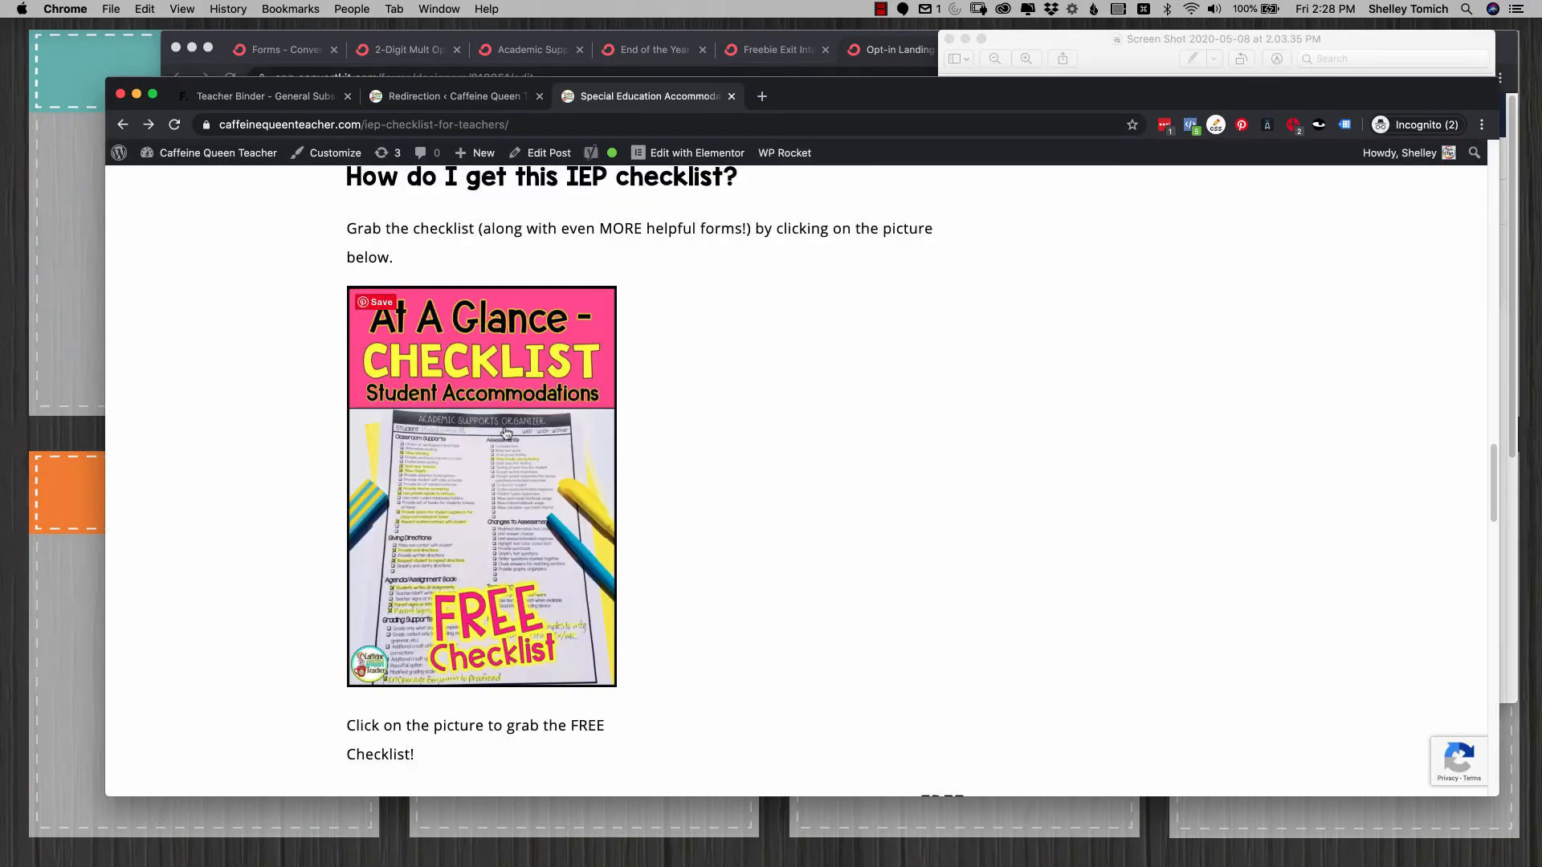
click(505, 432)
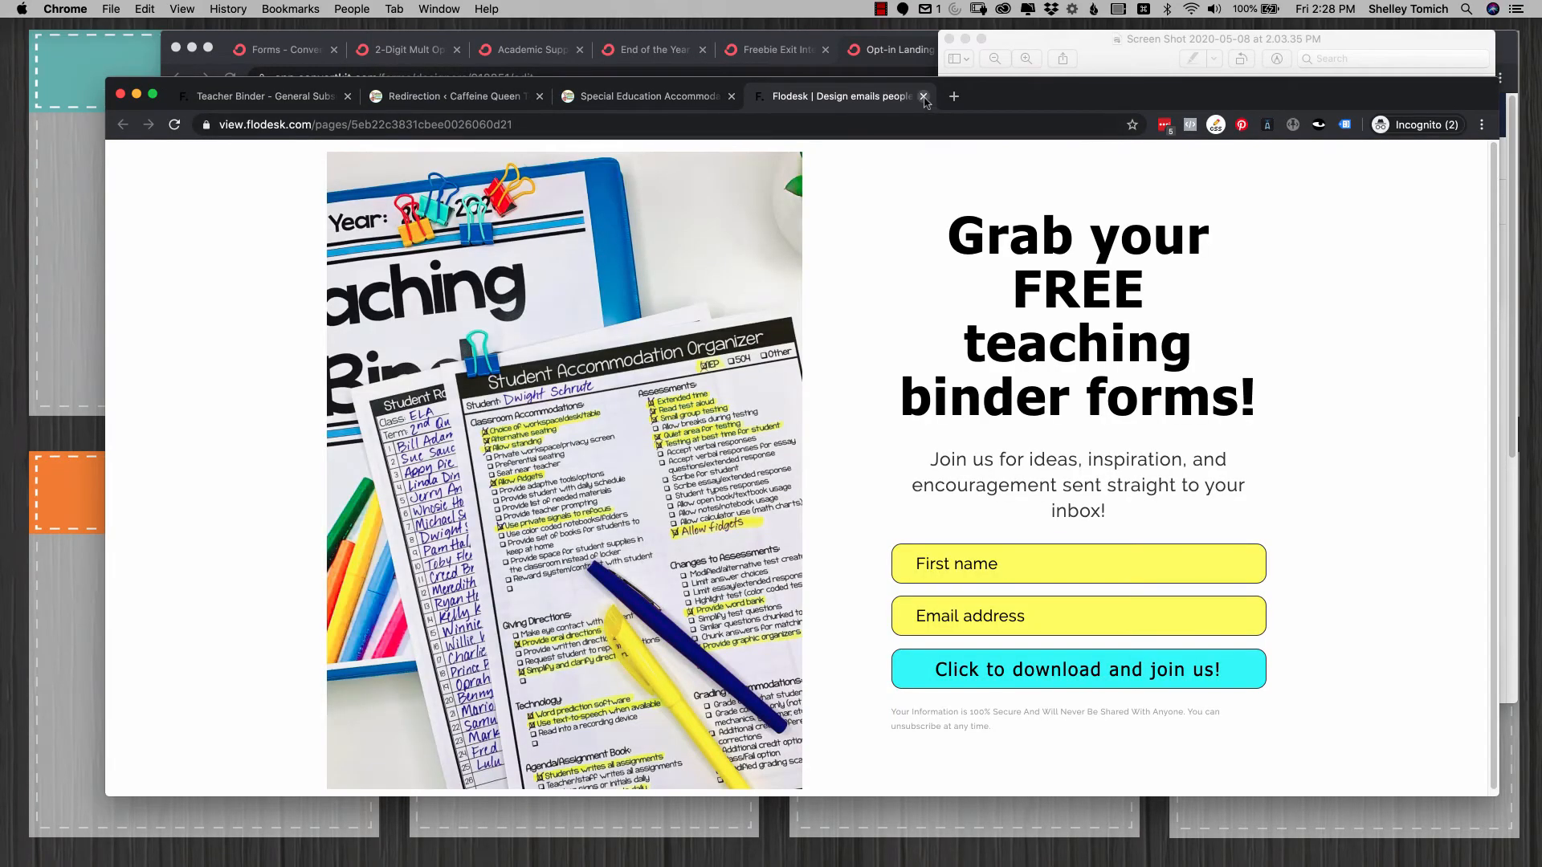
click(923, 96)
scroll(633, 488, up, 10)
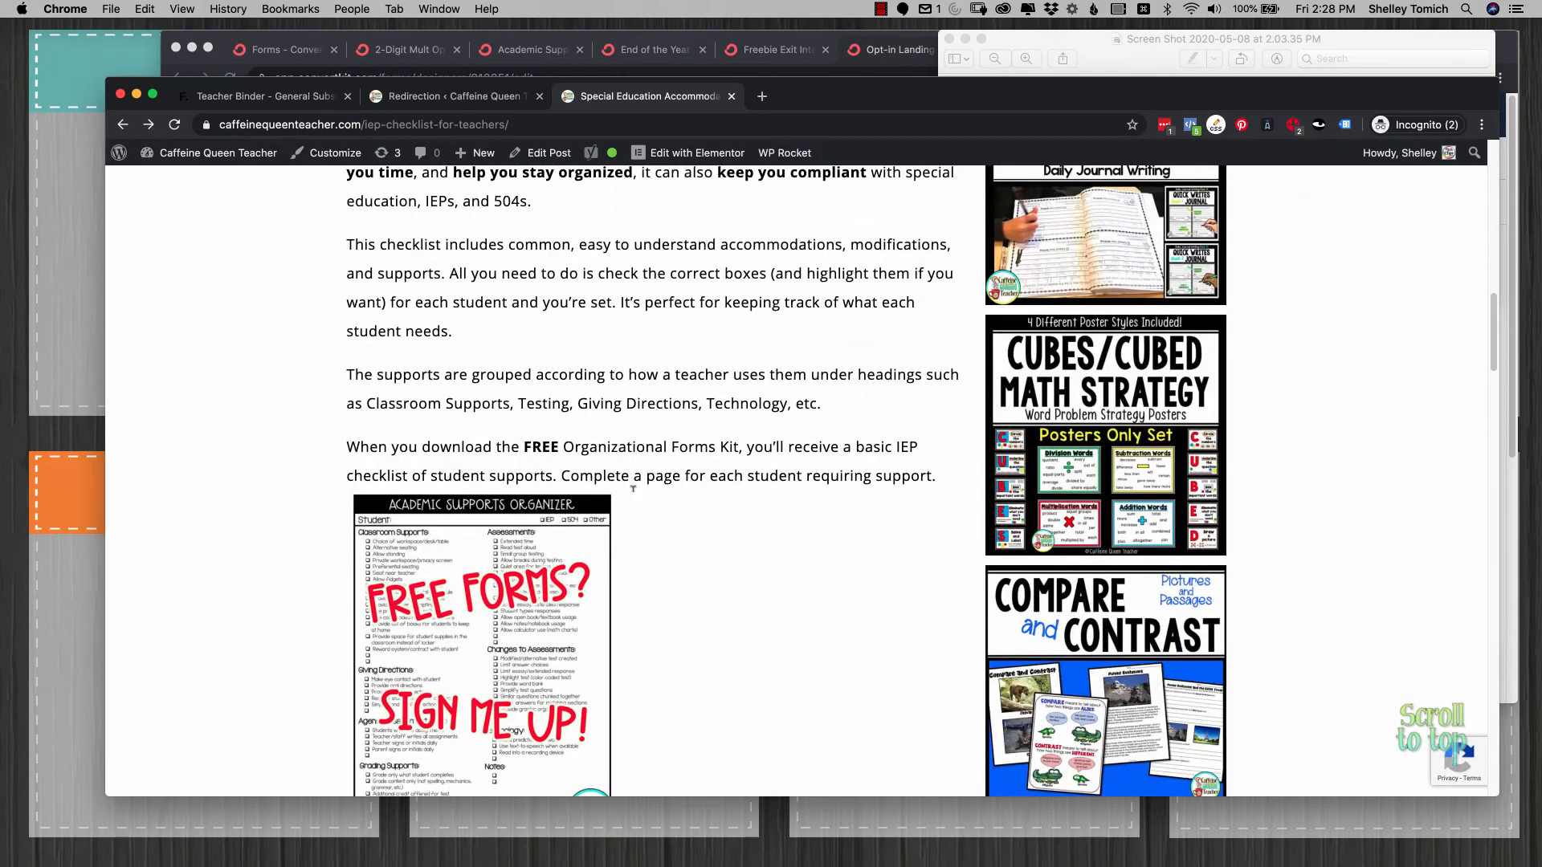
click(453, 564)
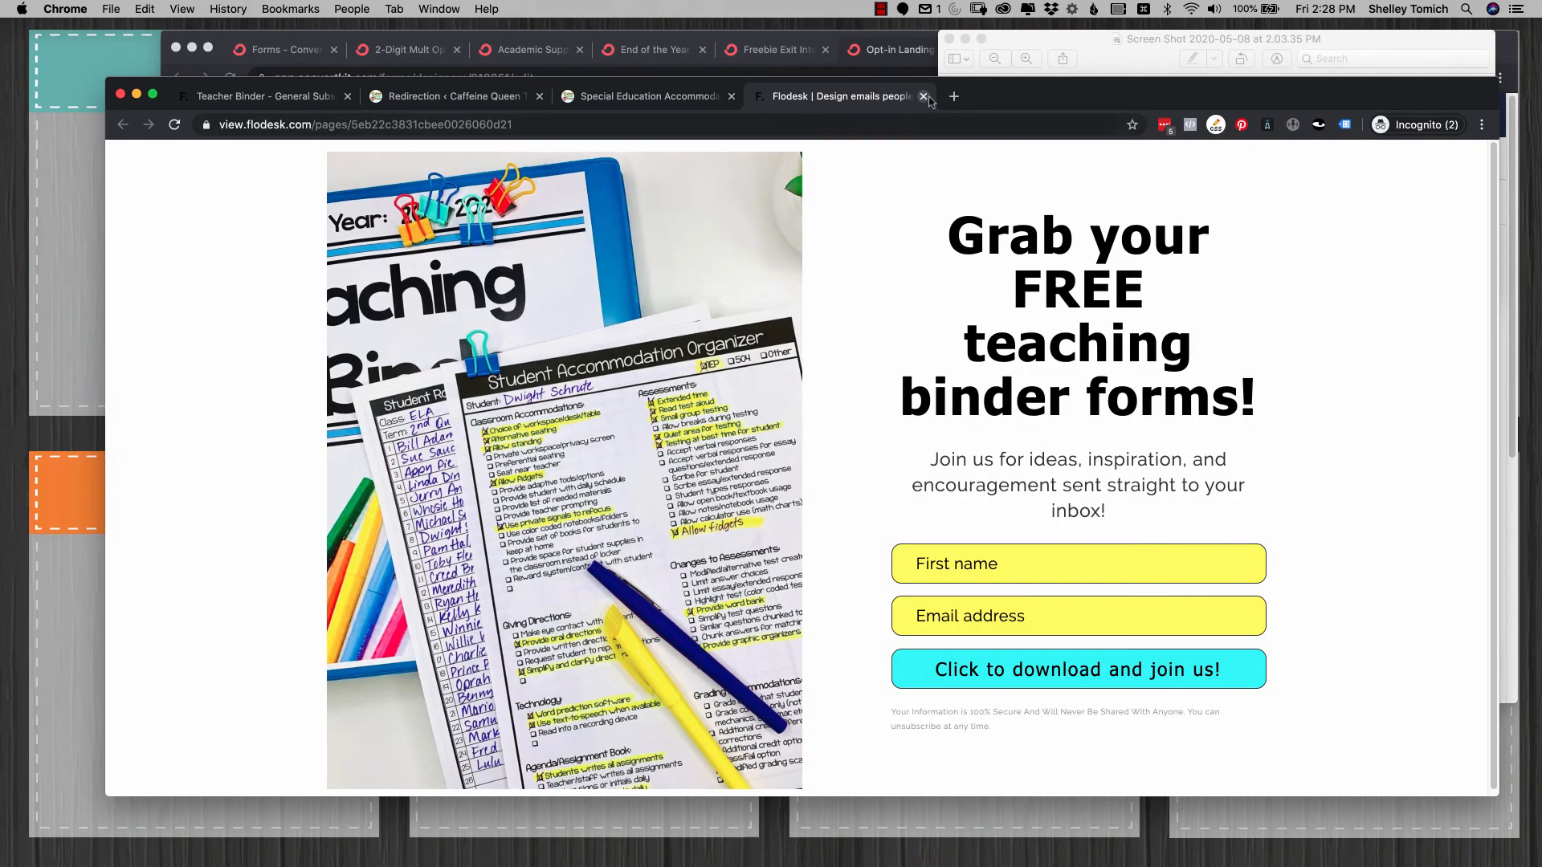
click(923, 96)
scroll(751, 257, up, 10)
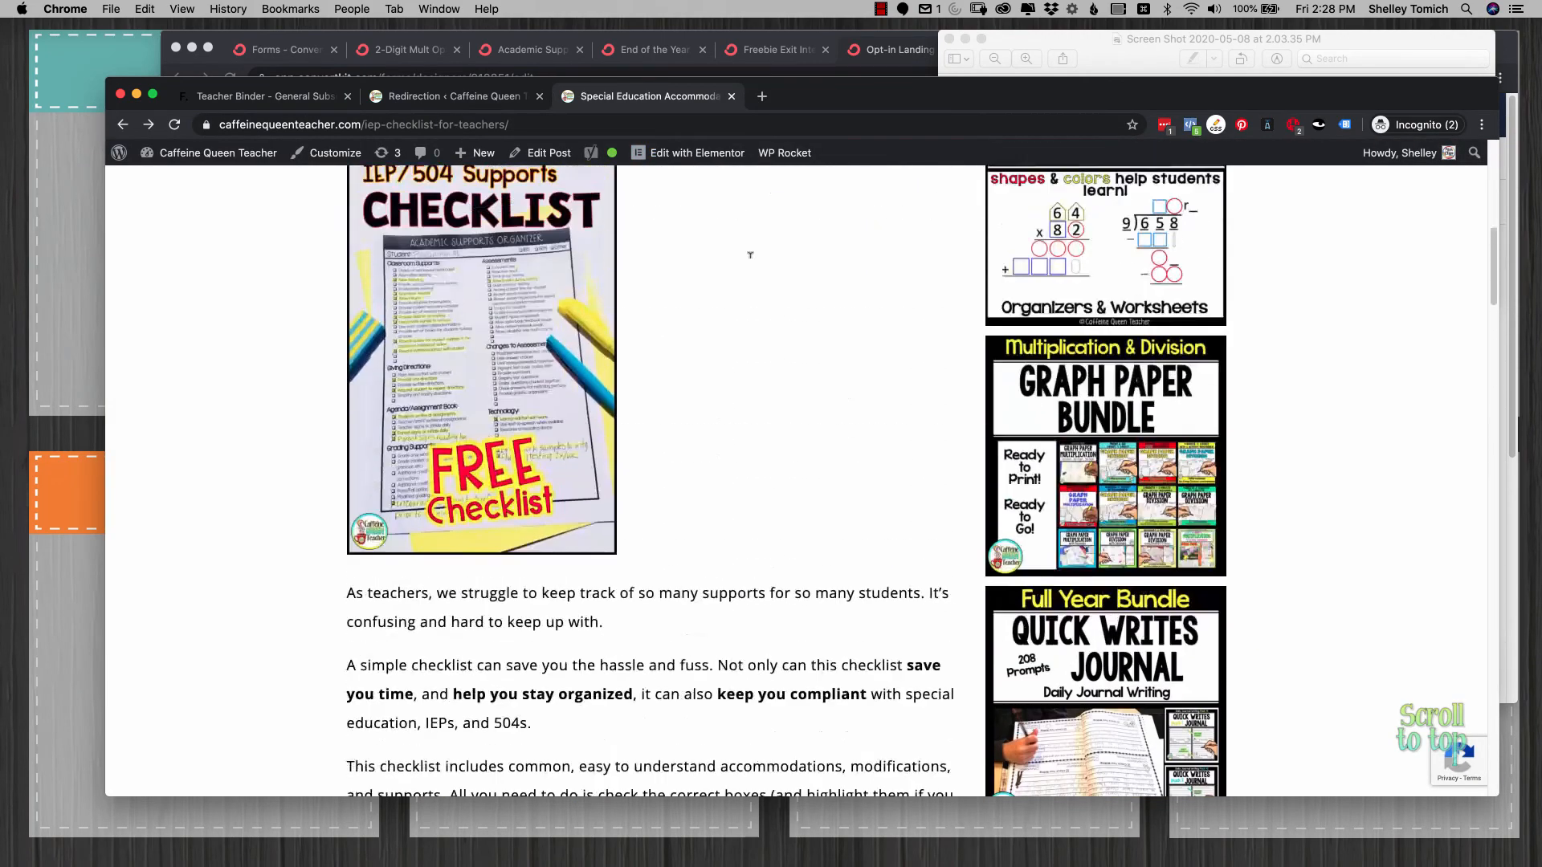
scroll(751, 254, up, 1)
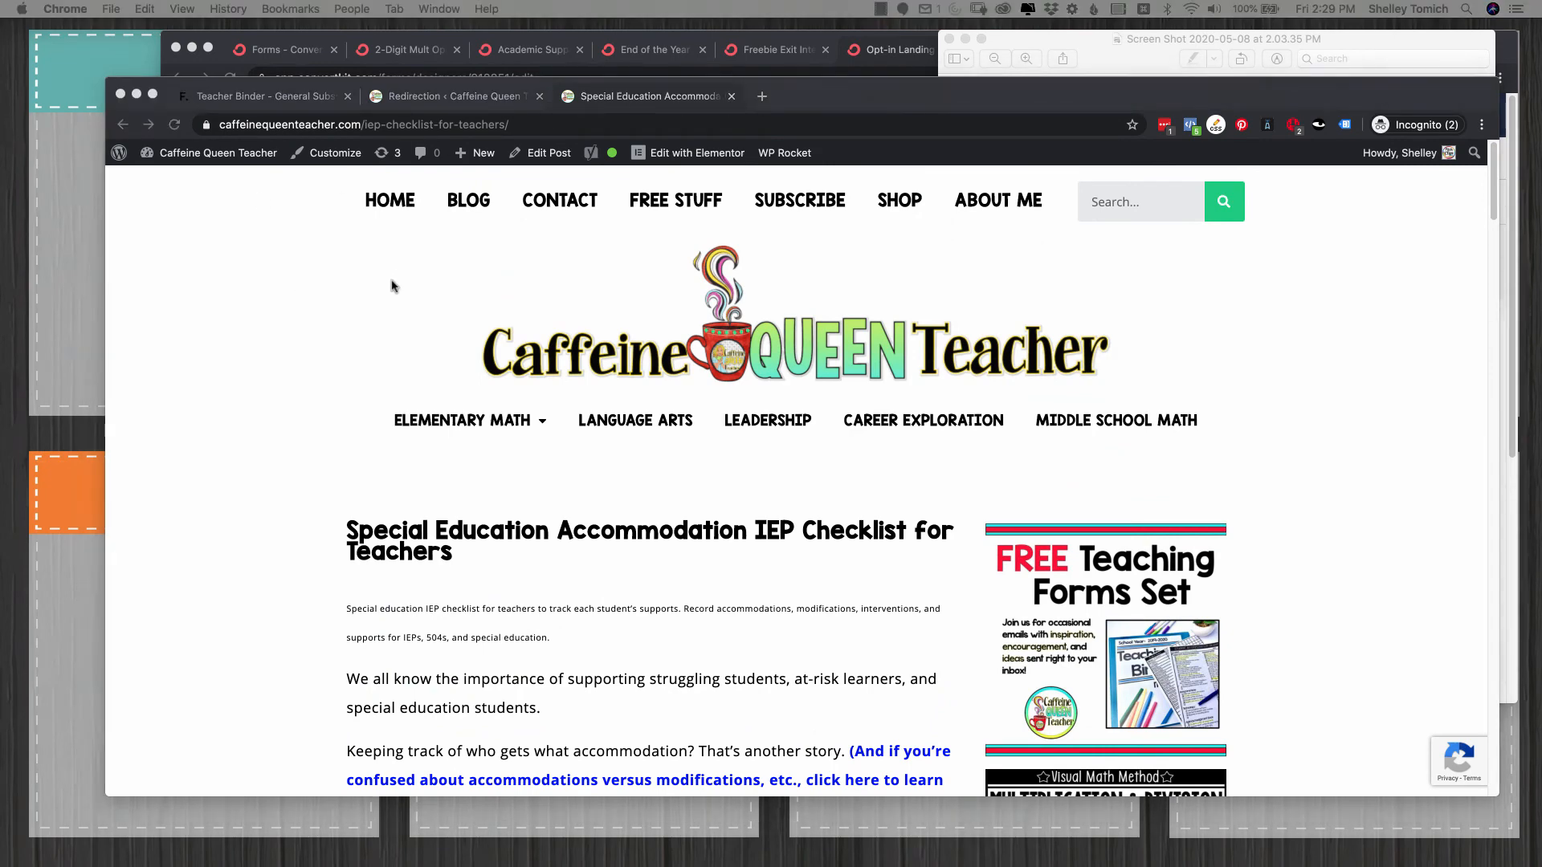
Step: Open the post "What Teachers Need to Know About Academic Supports" for editing and find "convertkit" in its HTML
click(636, 98)
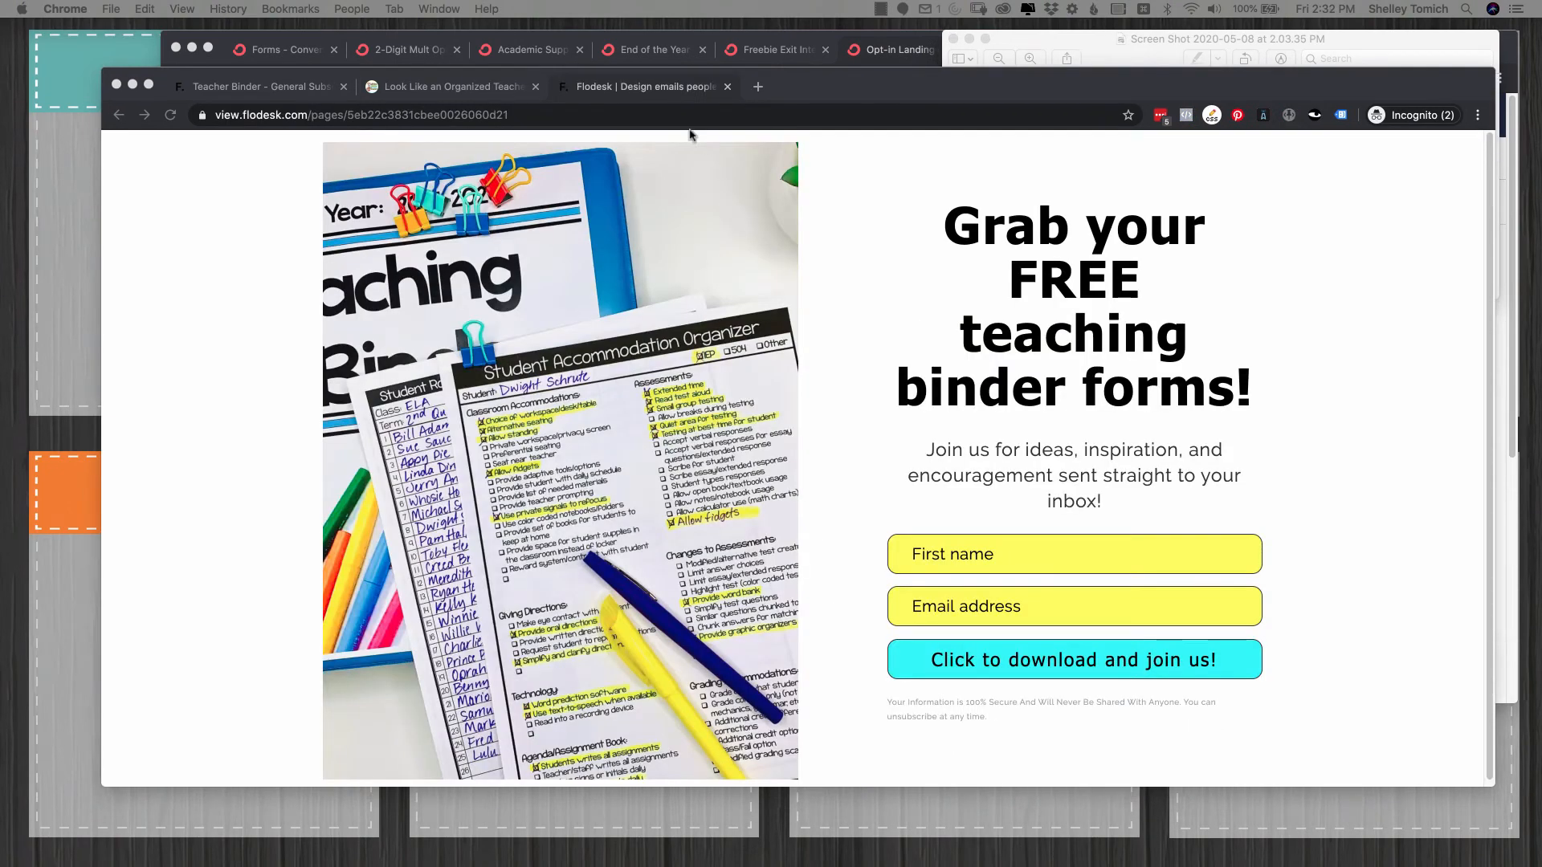
click(710, 92)
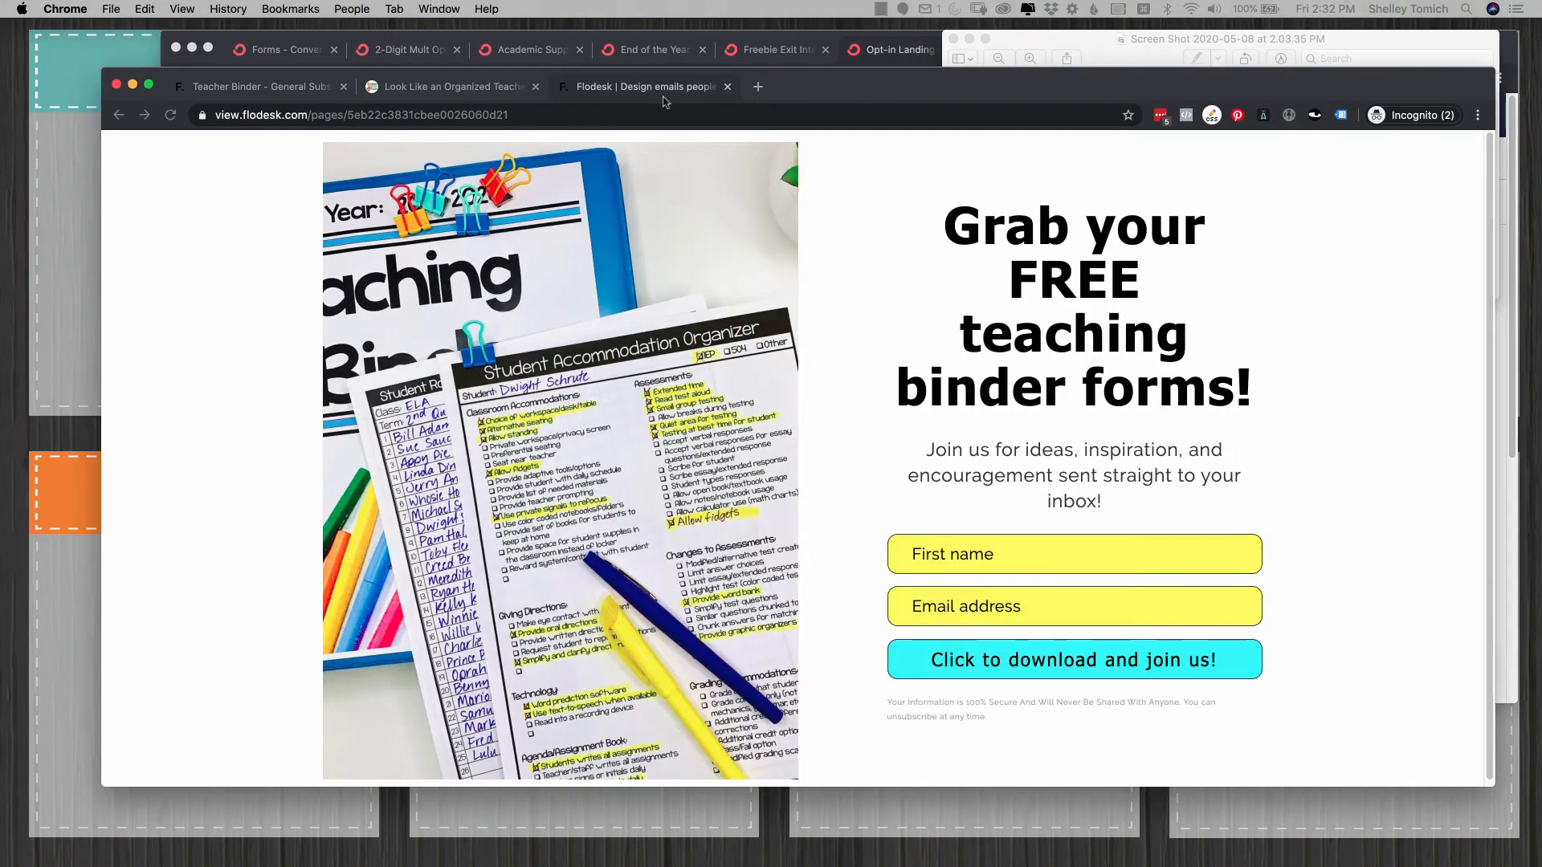
click(727, 88)
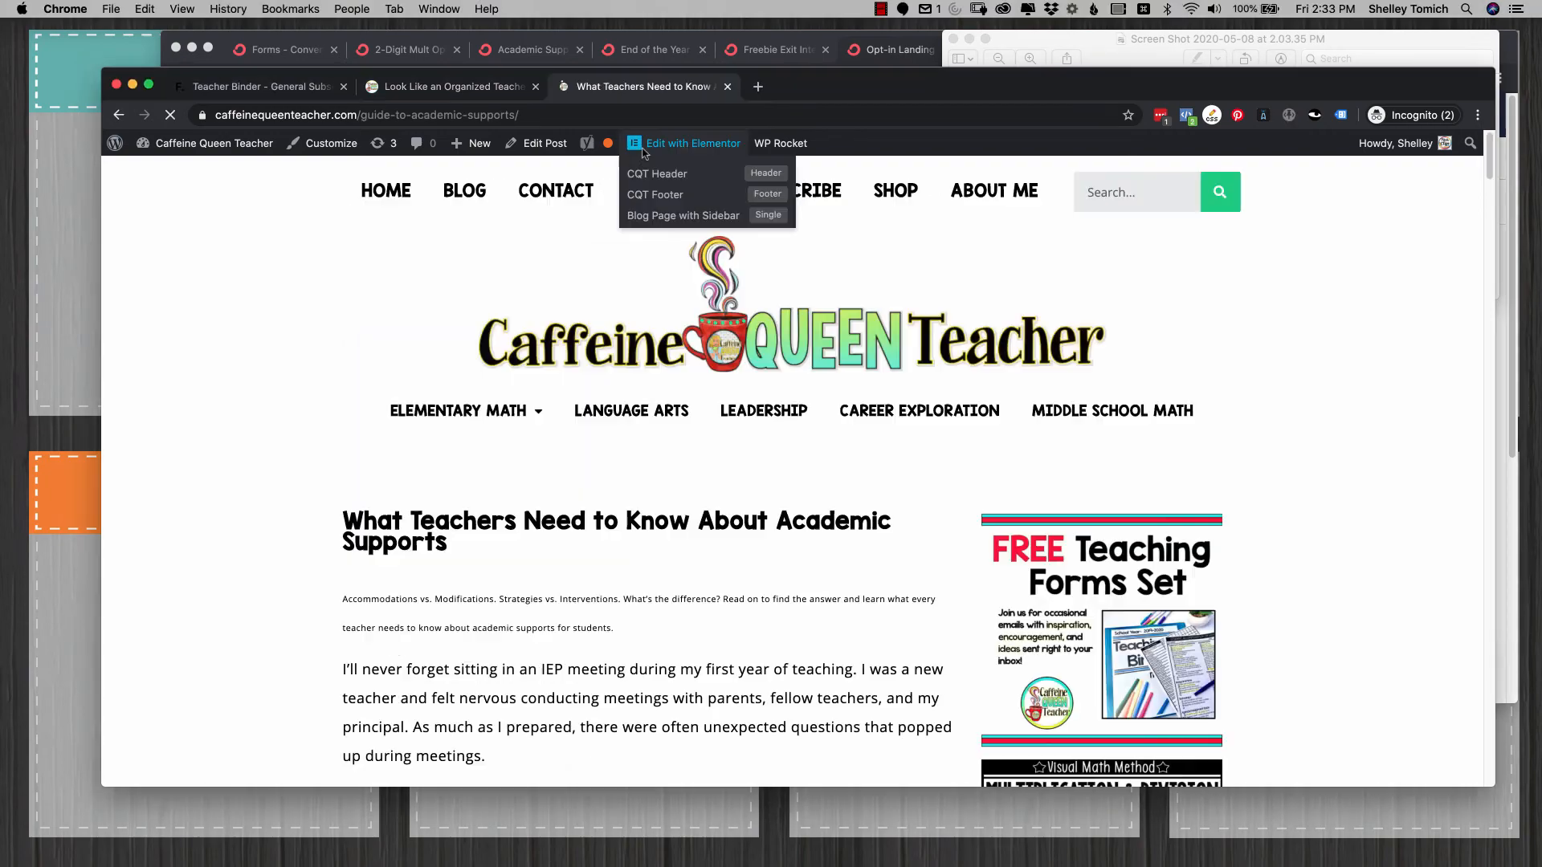
click(543, 145)
text(con)
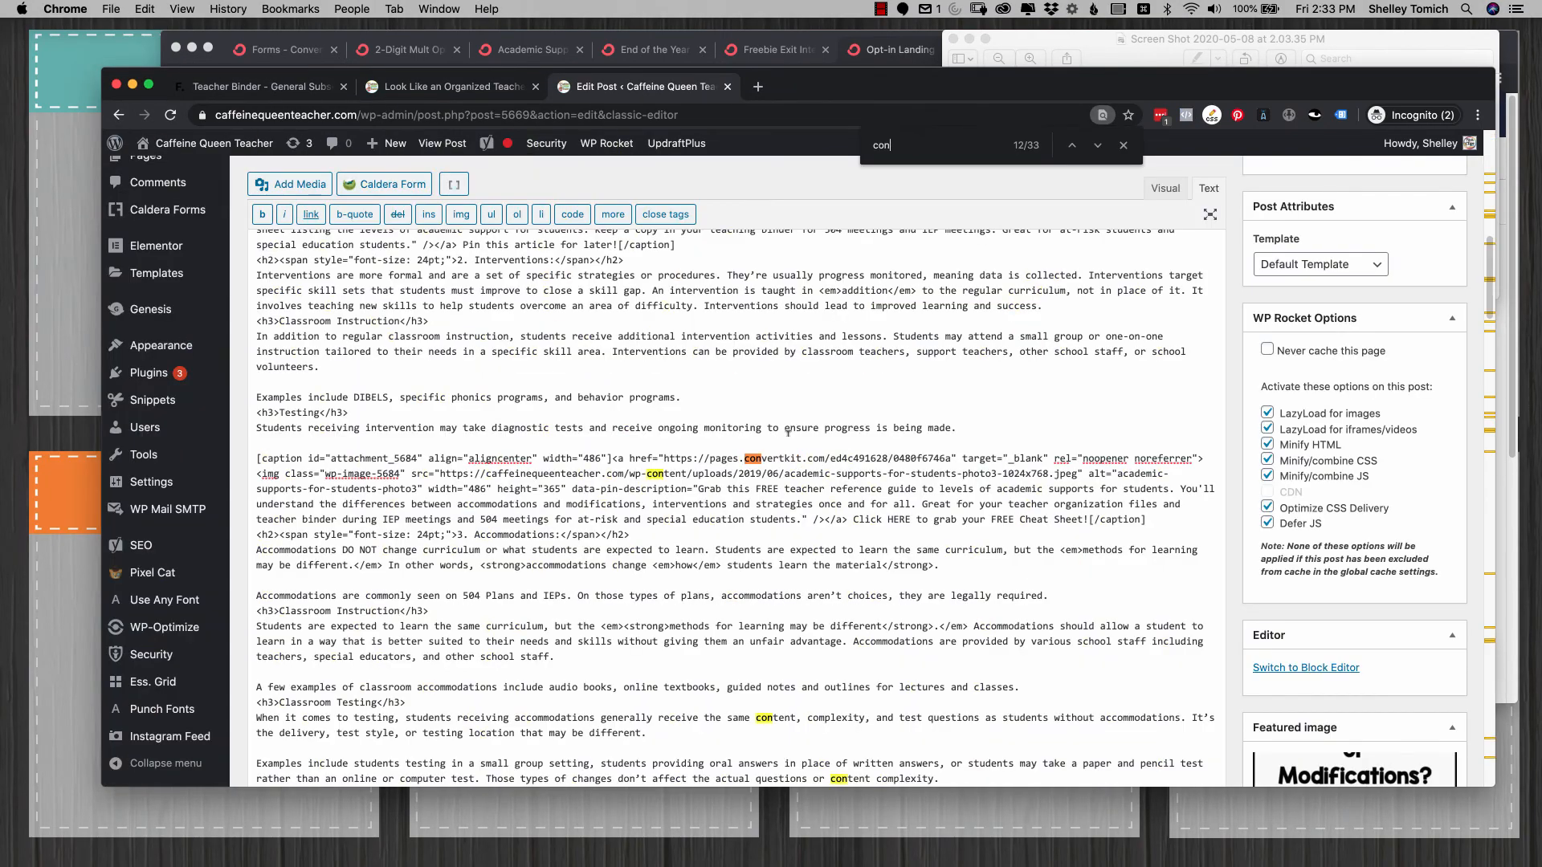
text(vertkit)
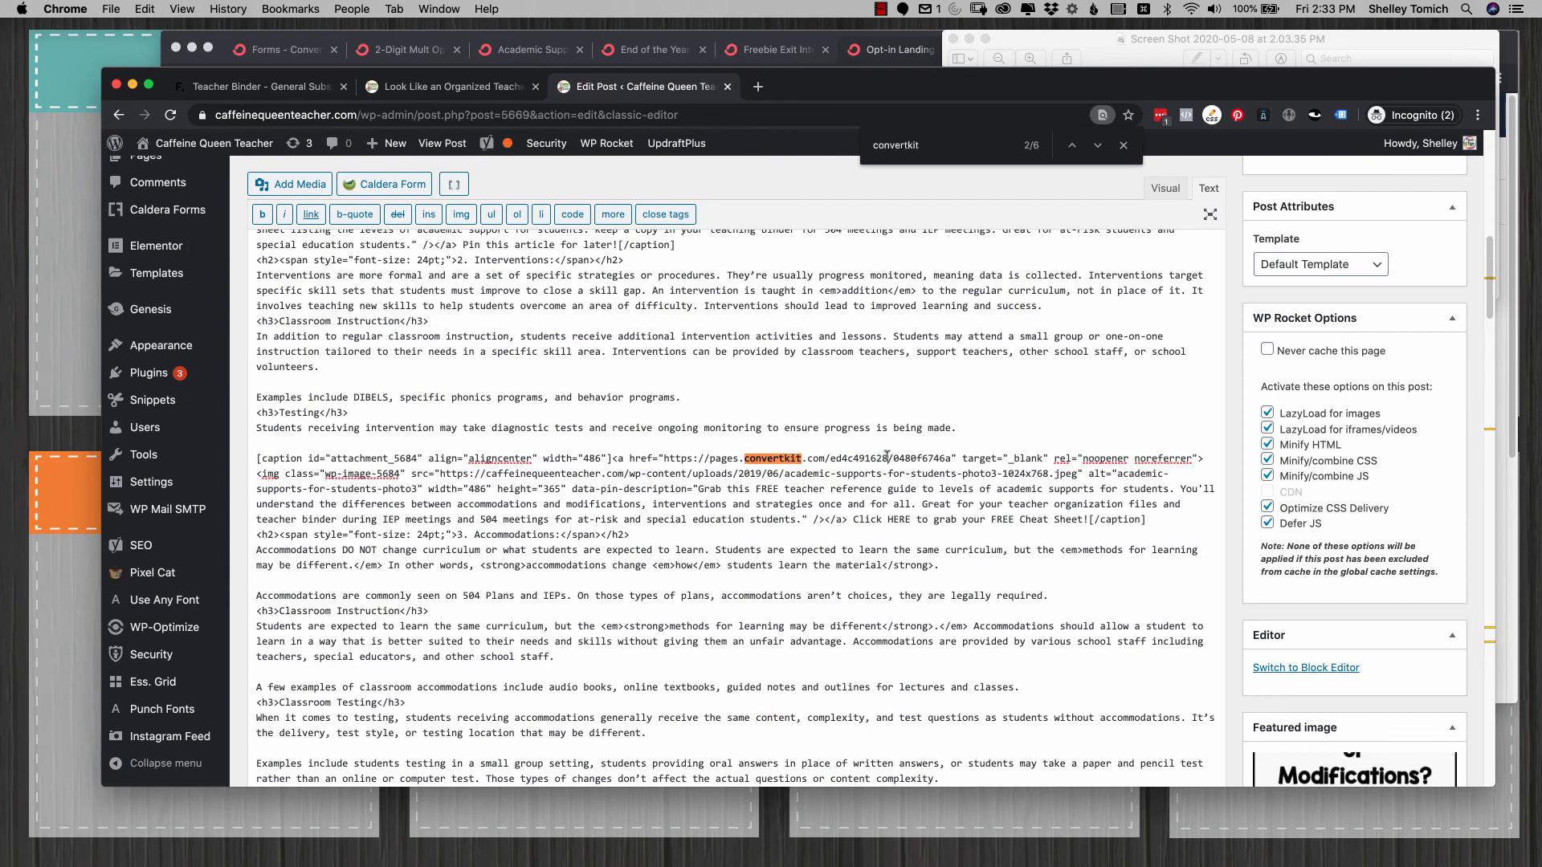
Step: Open the ConvertKit link of the picture below the Interventions testing paragraph in a new browser tab
drag(886, 457, 665, 457)
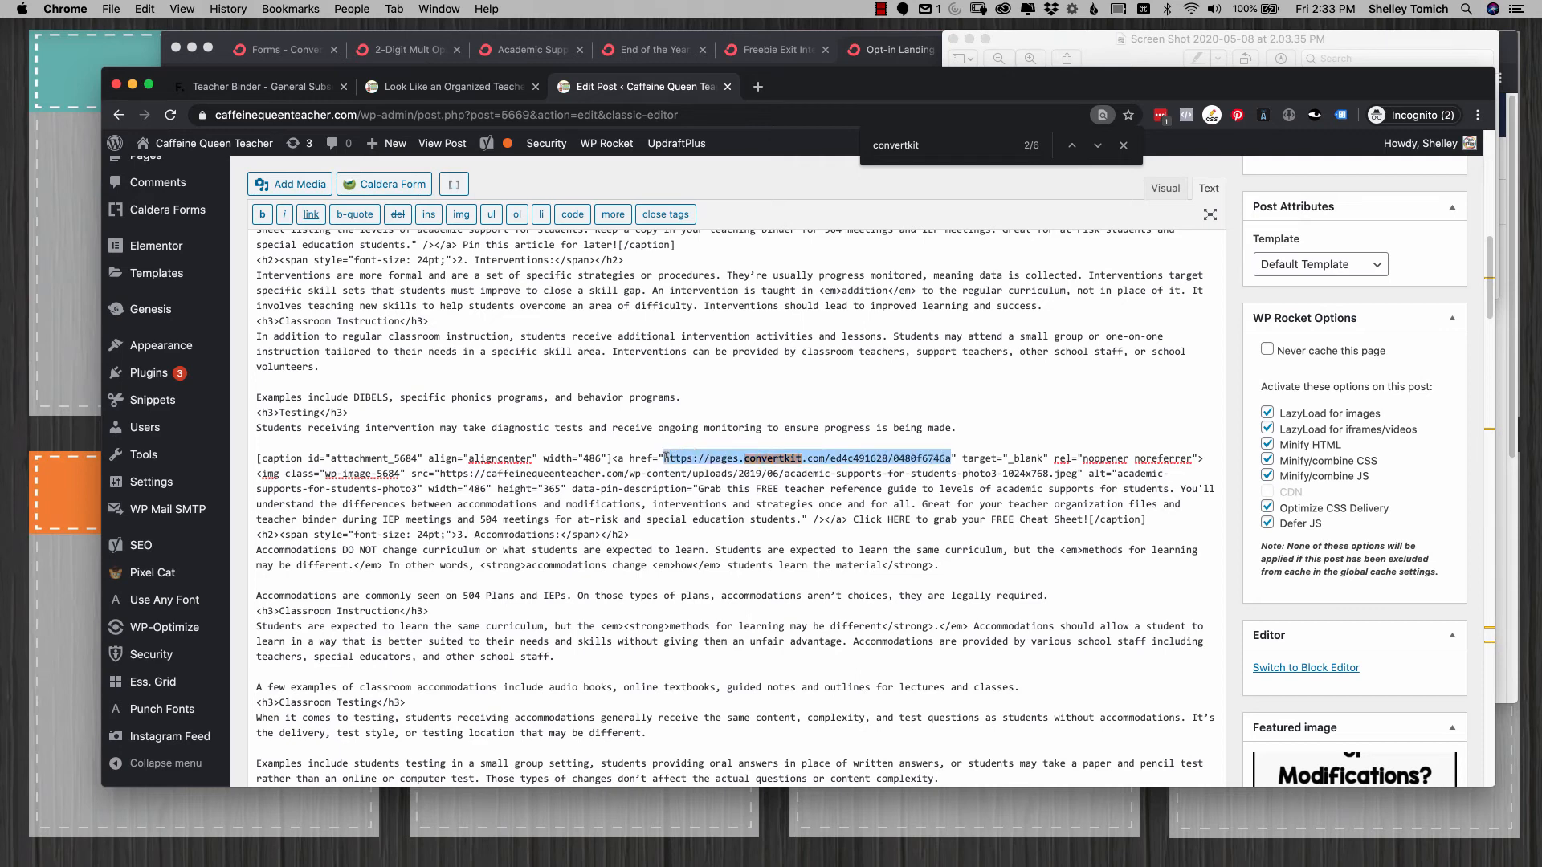
key(super+c)
key(super+t)
key(super+v)
key(Return)
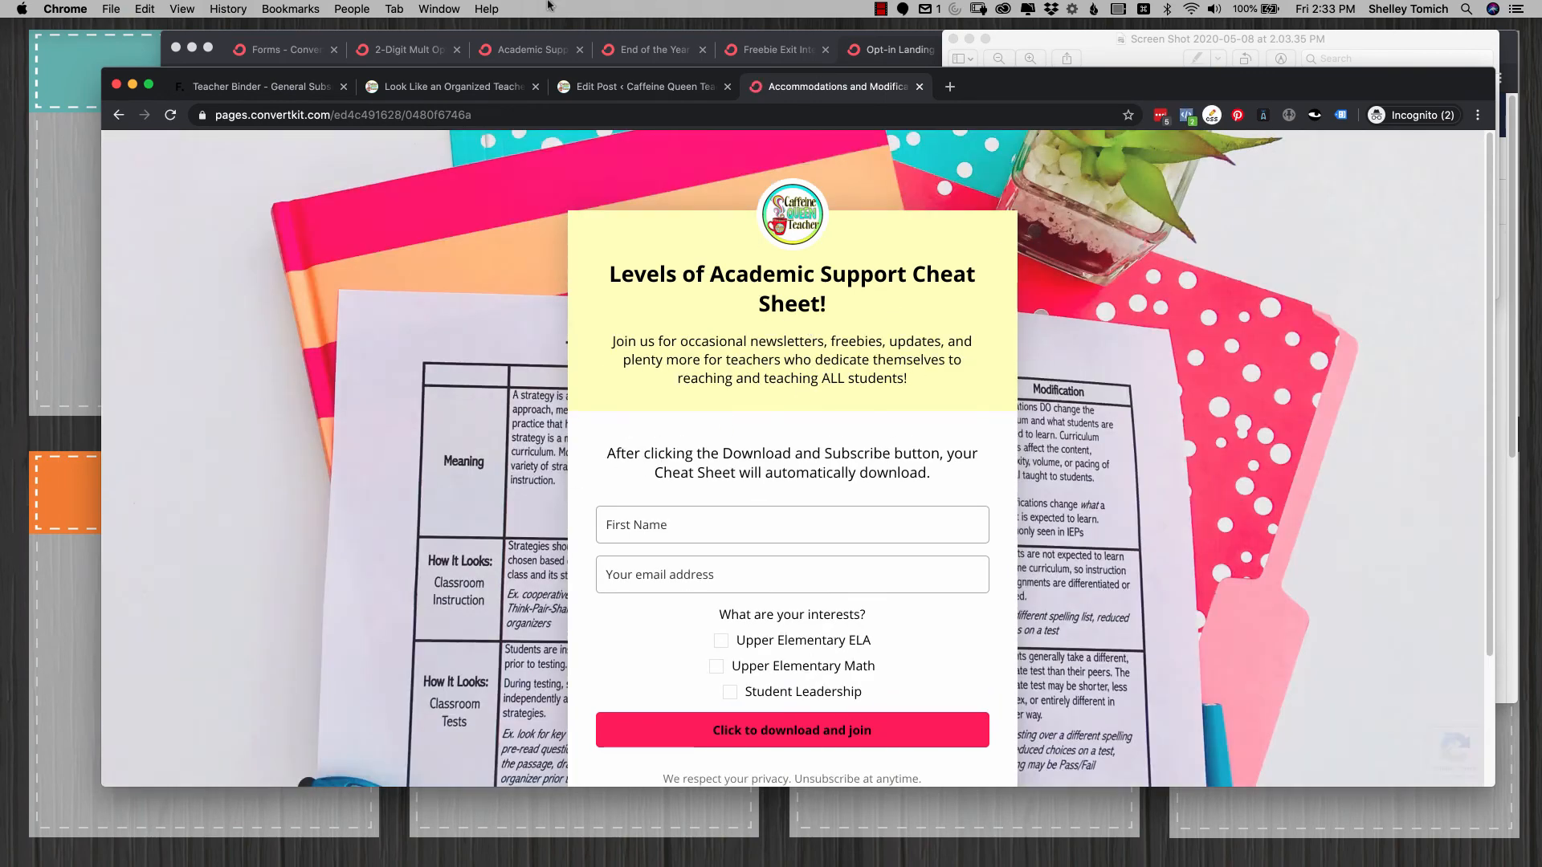
Step: Compare the opened page's address with the share URL of ConvertKit's Academic Support Cheat Sheet Landing Page
click(522, 49)
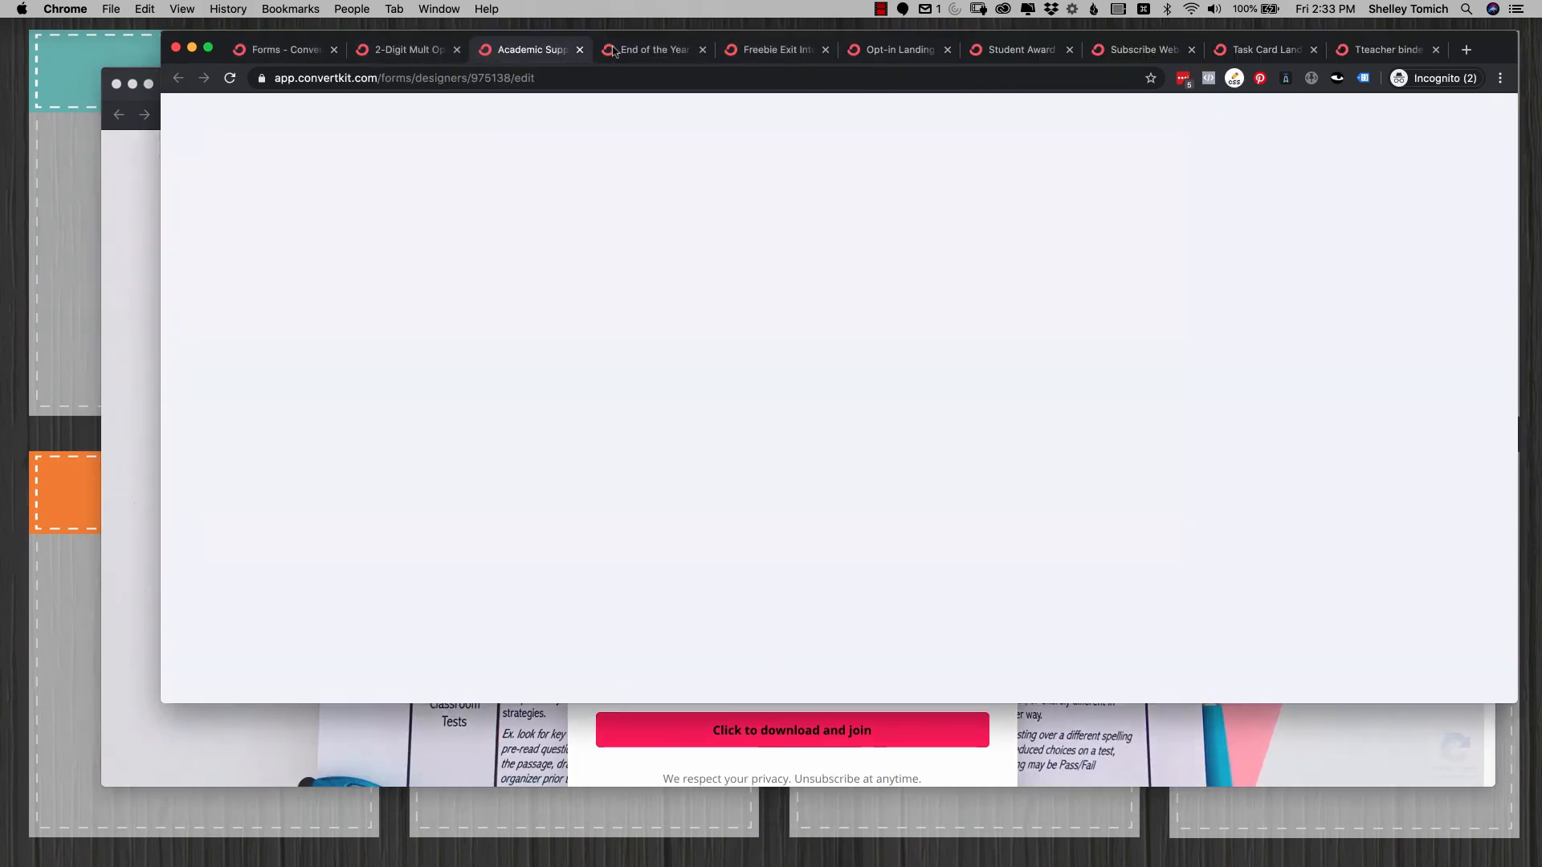
click(627, 53)
click(538, 50)
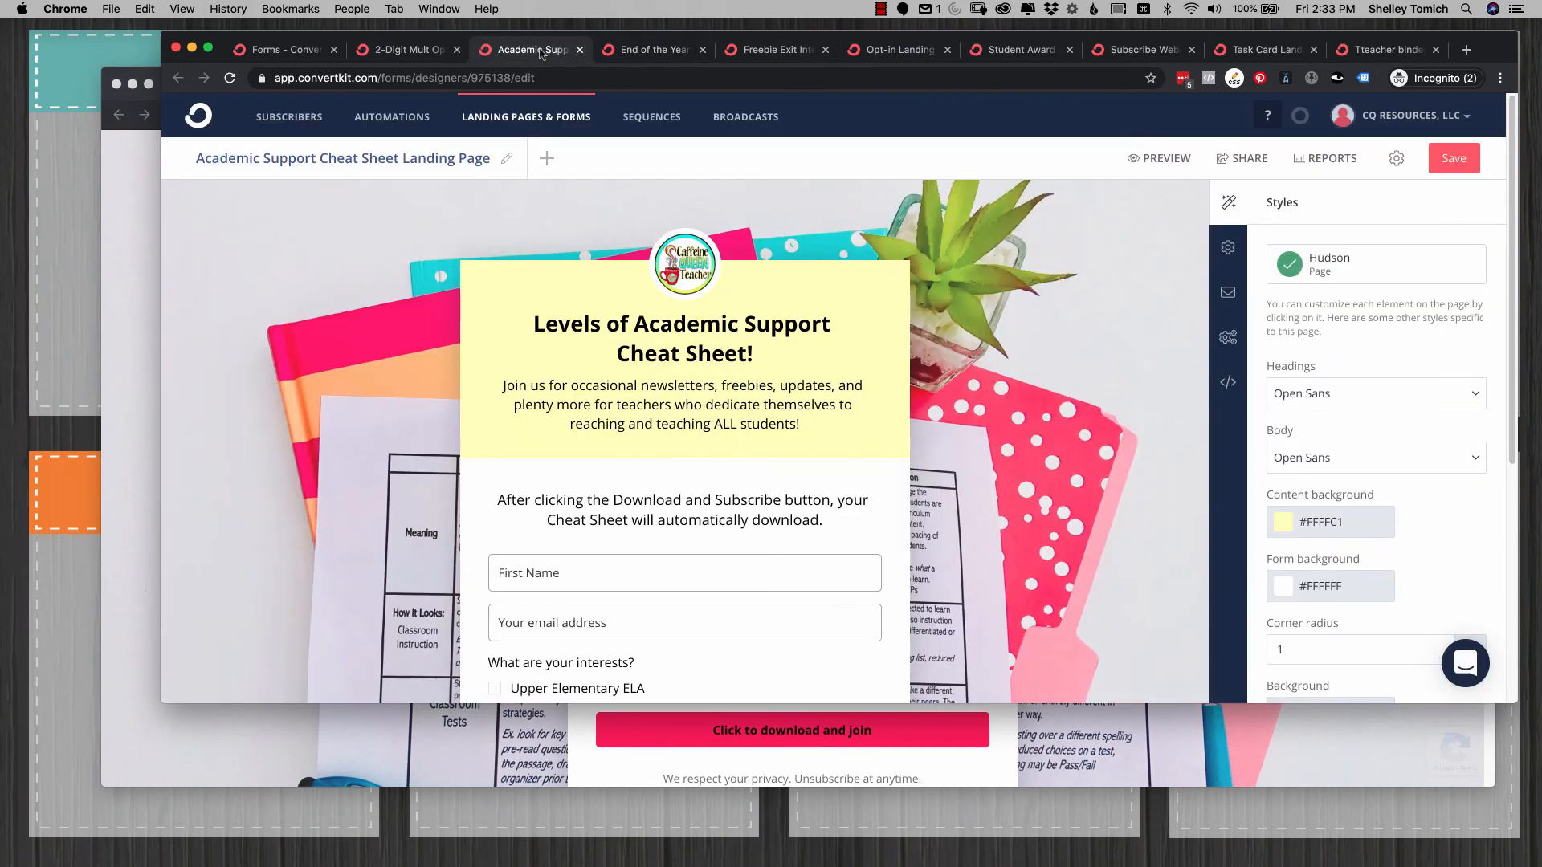
click(1239, 163)
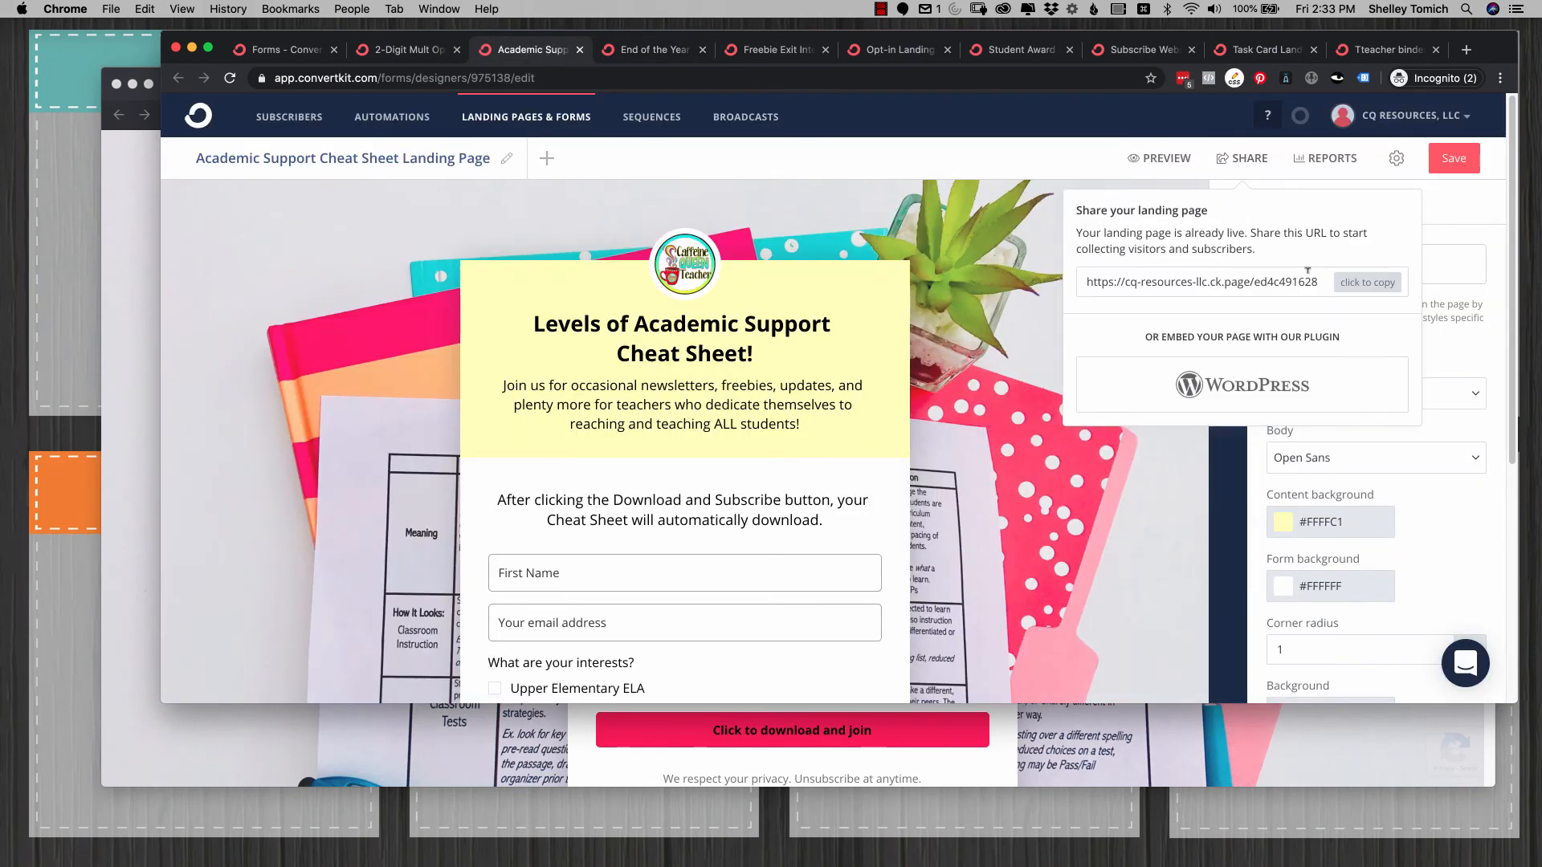
click(1155, 751)
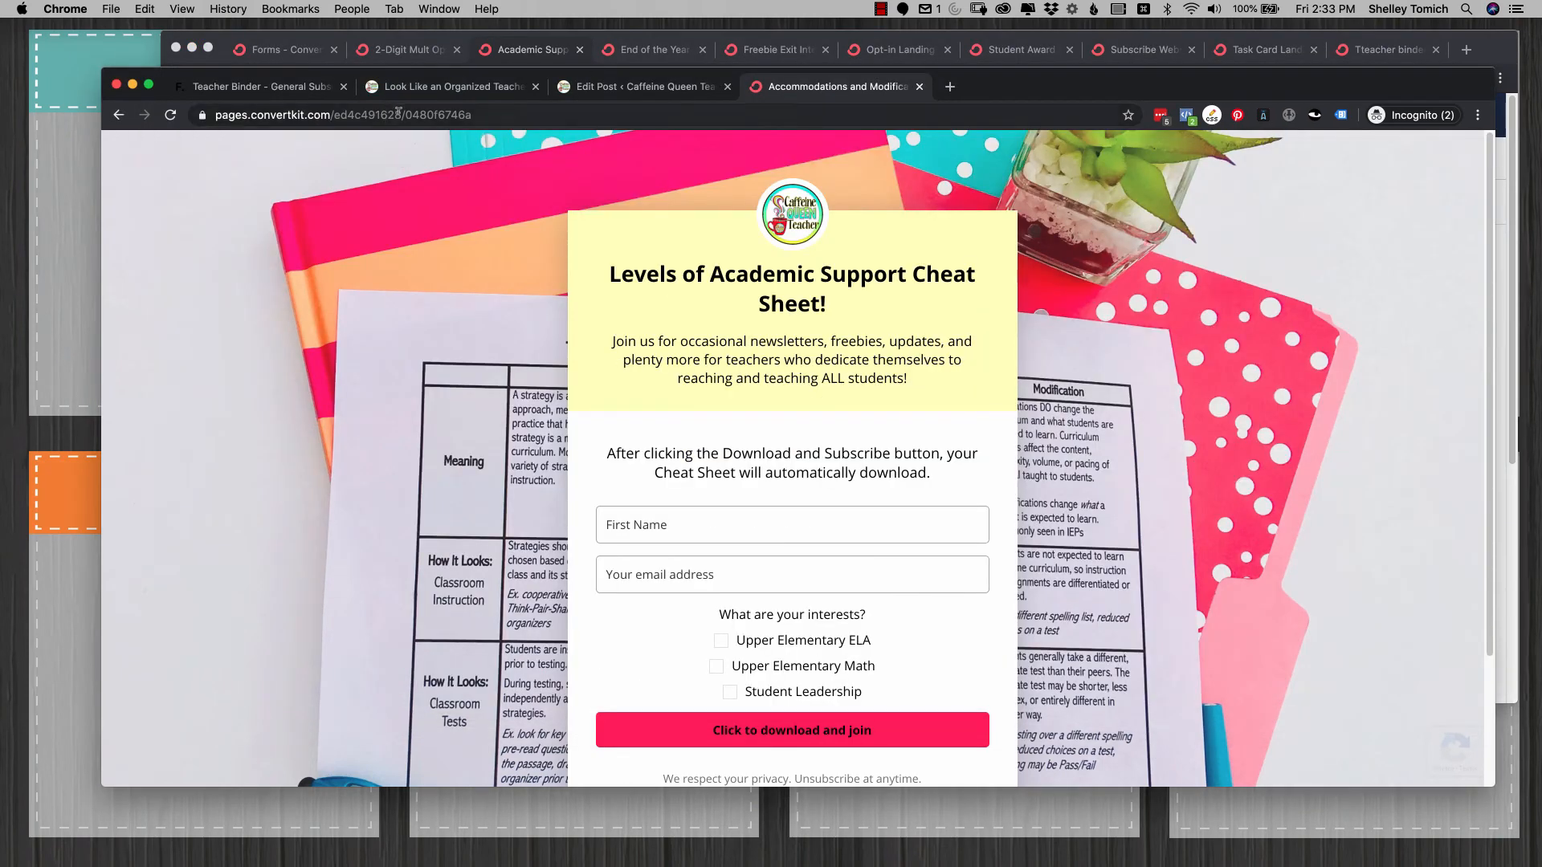
drag(396, 112, 377, 112)
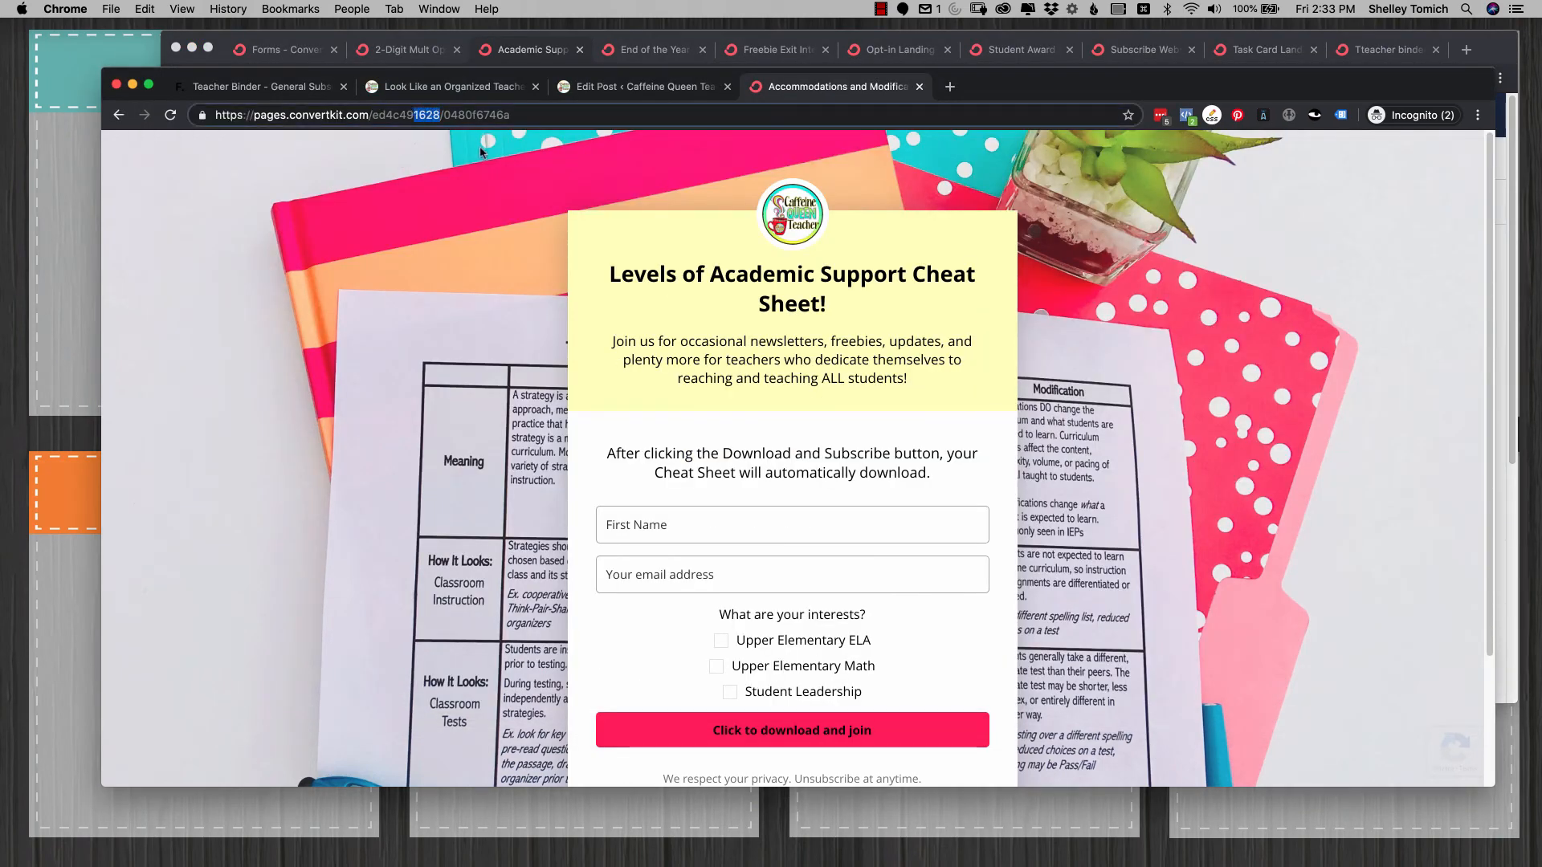
Step: Move the ConvertKit window aside and look up the landing page's Flodesk counterpart in the screenshot's opt-in table
click(552, 52)
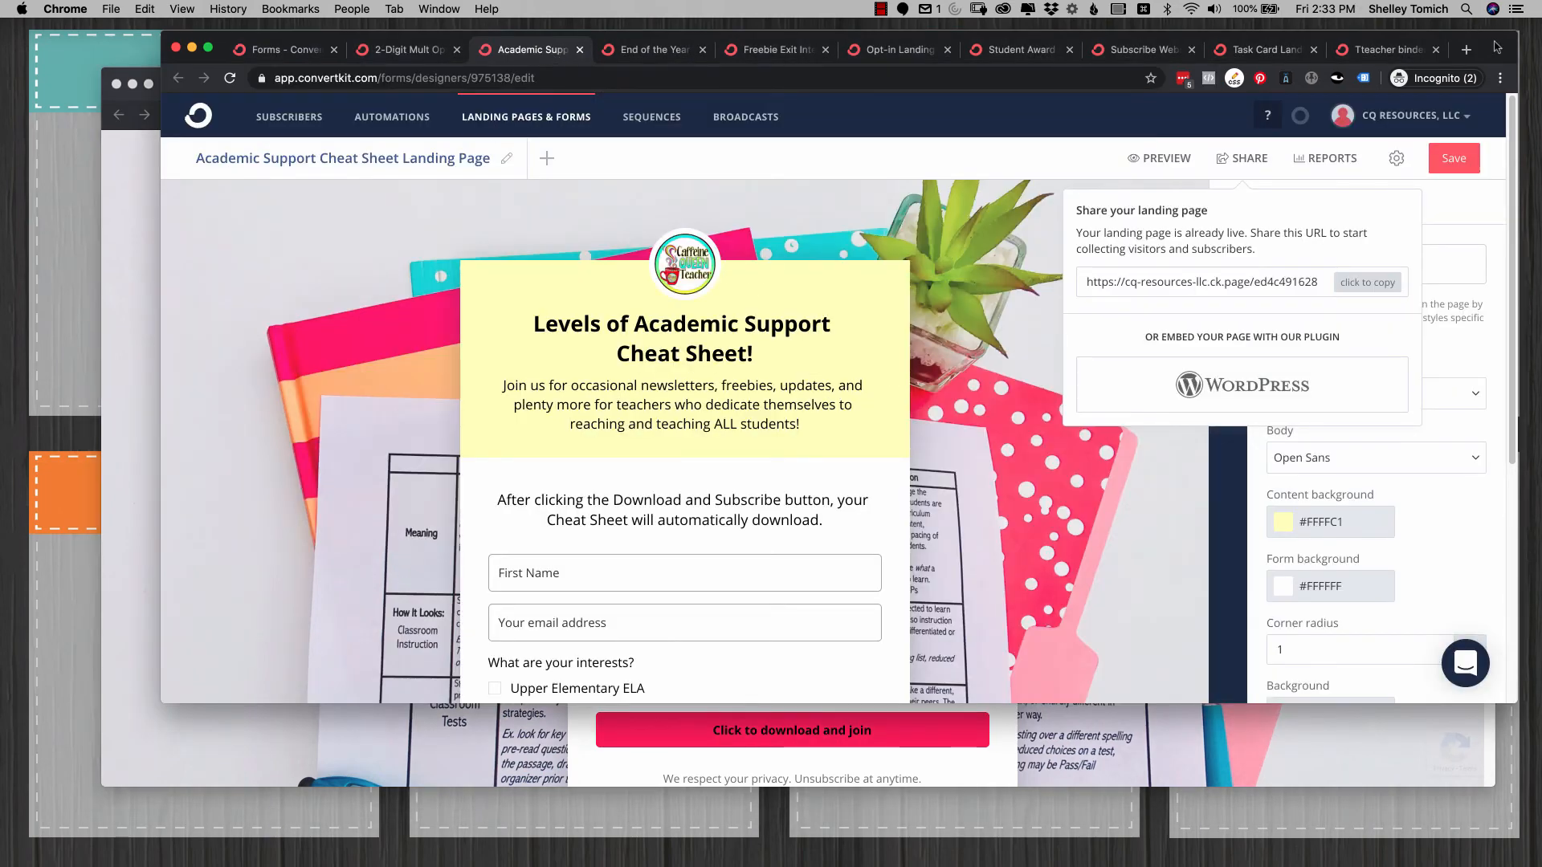
drag(1496, 47, 1391, 42)
click(1453, 42)
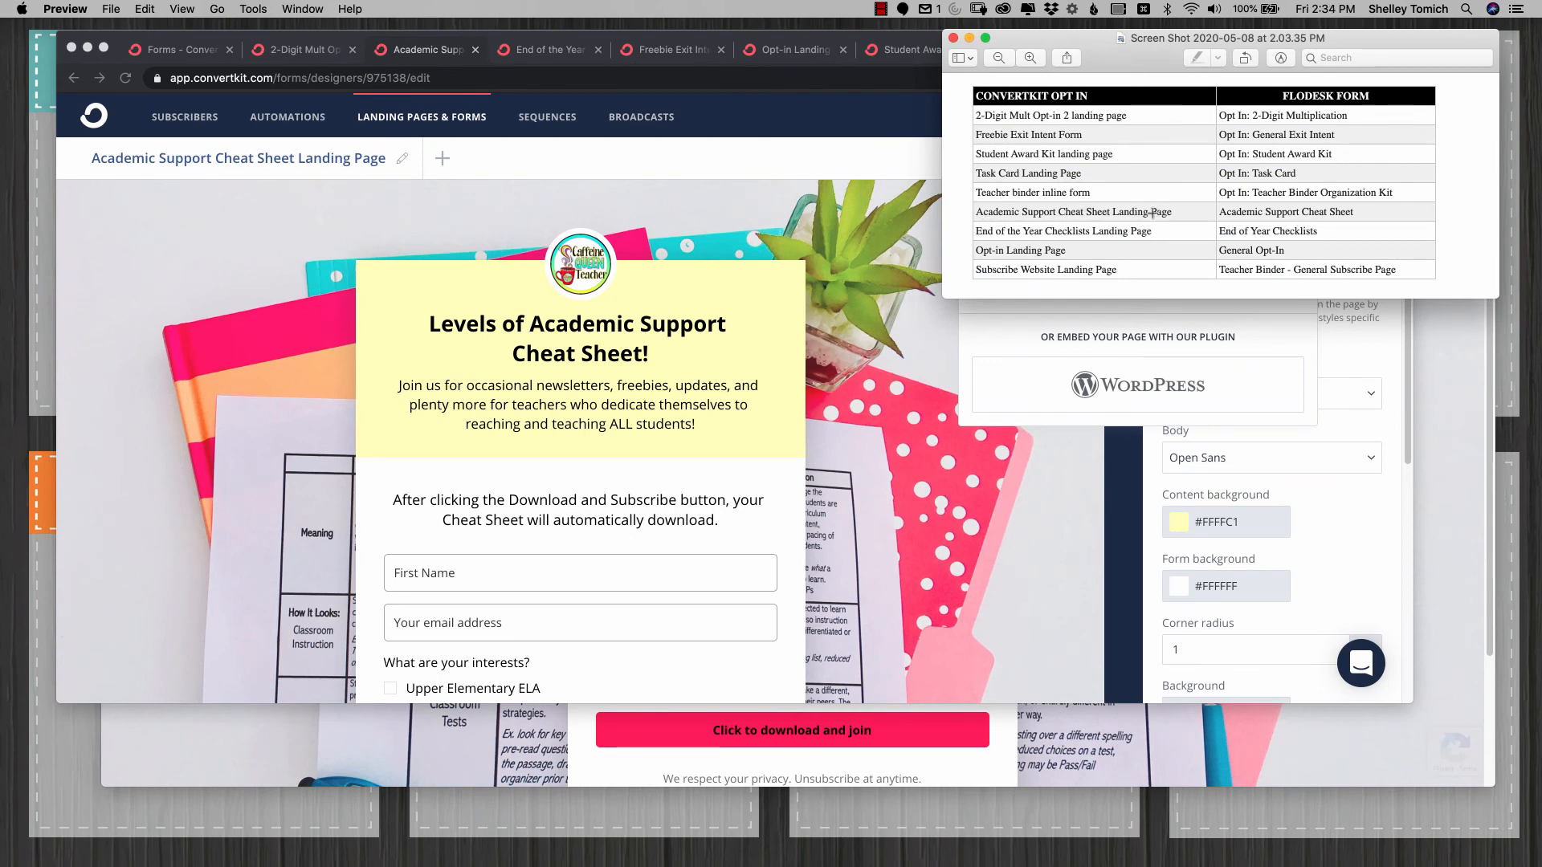
Step: Switch to Flodesk, show only the full-page forms and locate the Academic Support Cheat Sheet form
click(250, 759)
click(249, 94)
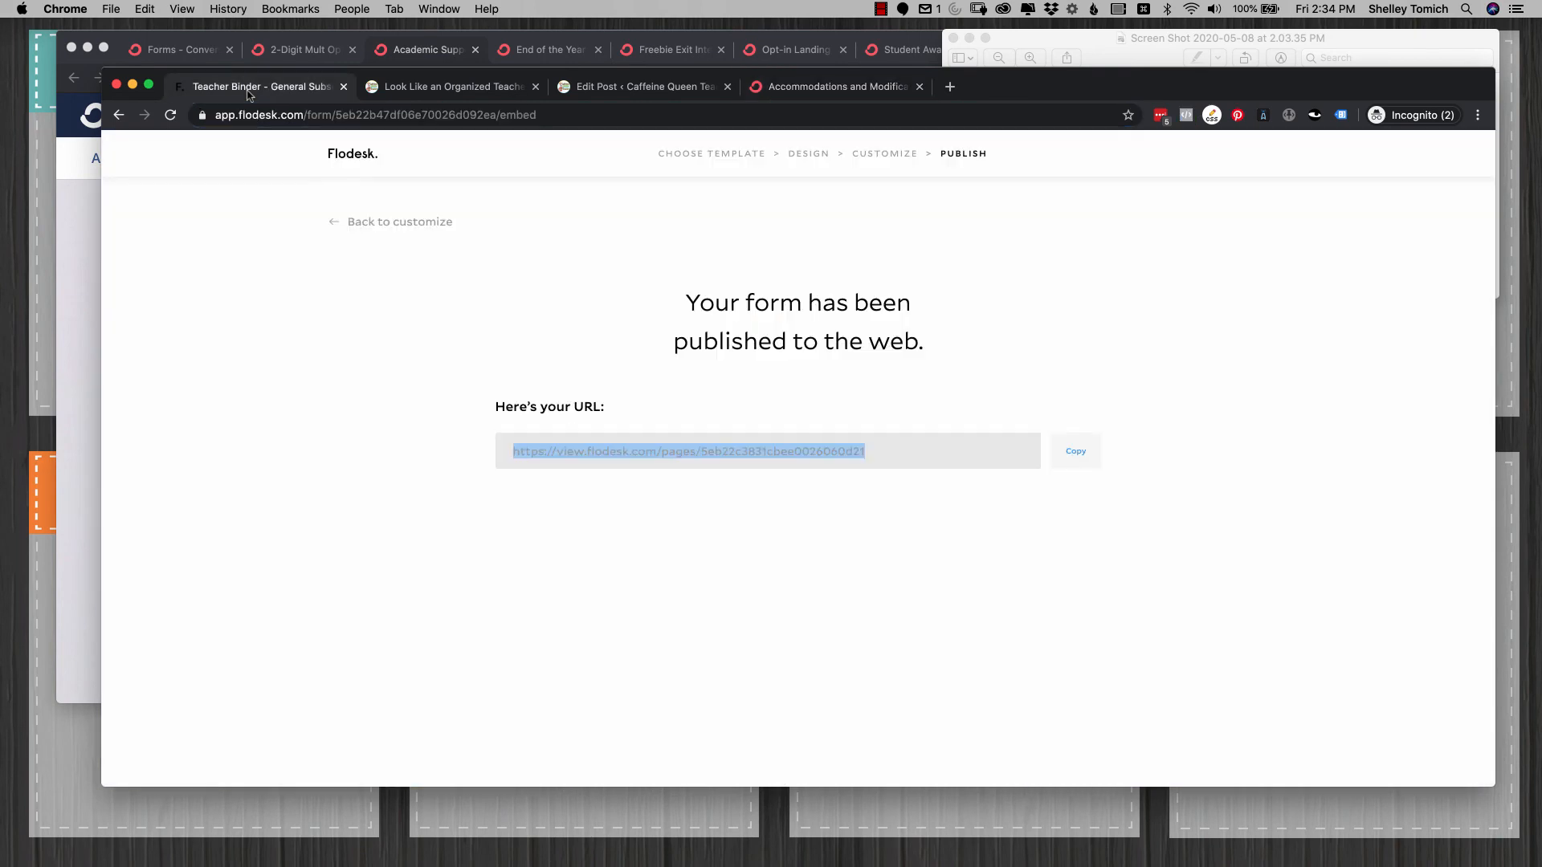
click(371, 157)
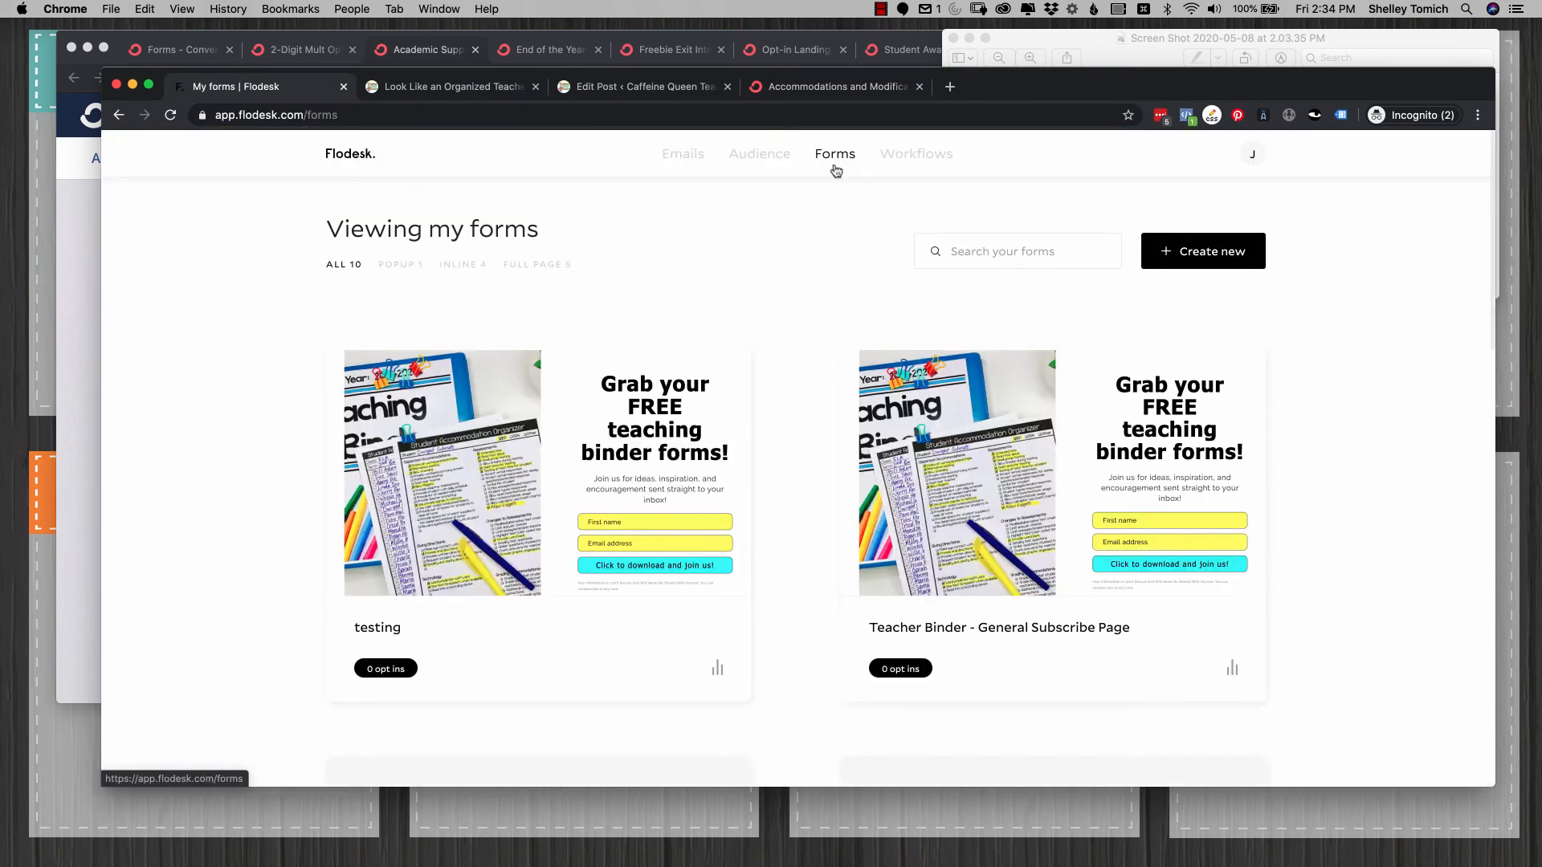
click(561, 264)
scroll(571, 532, down, 10)
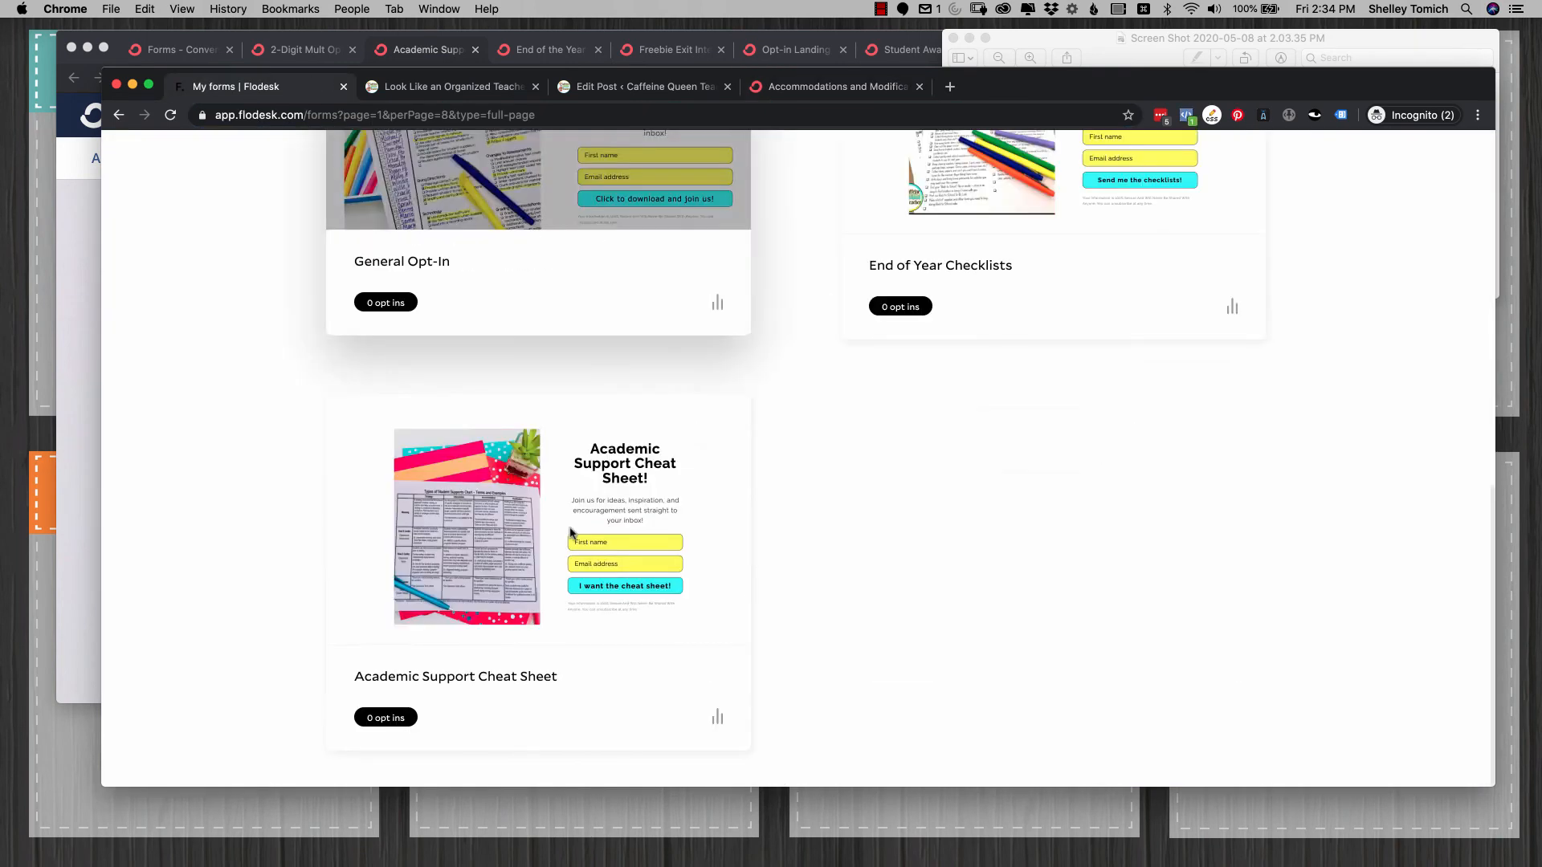
Step: Open the embed page of the Academic Support Cheat Sheet form and copy its published URL
mouse_move(540, 561)
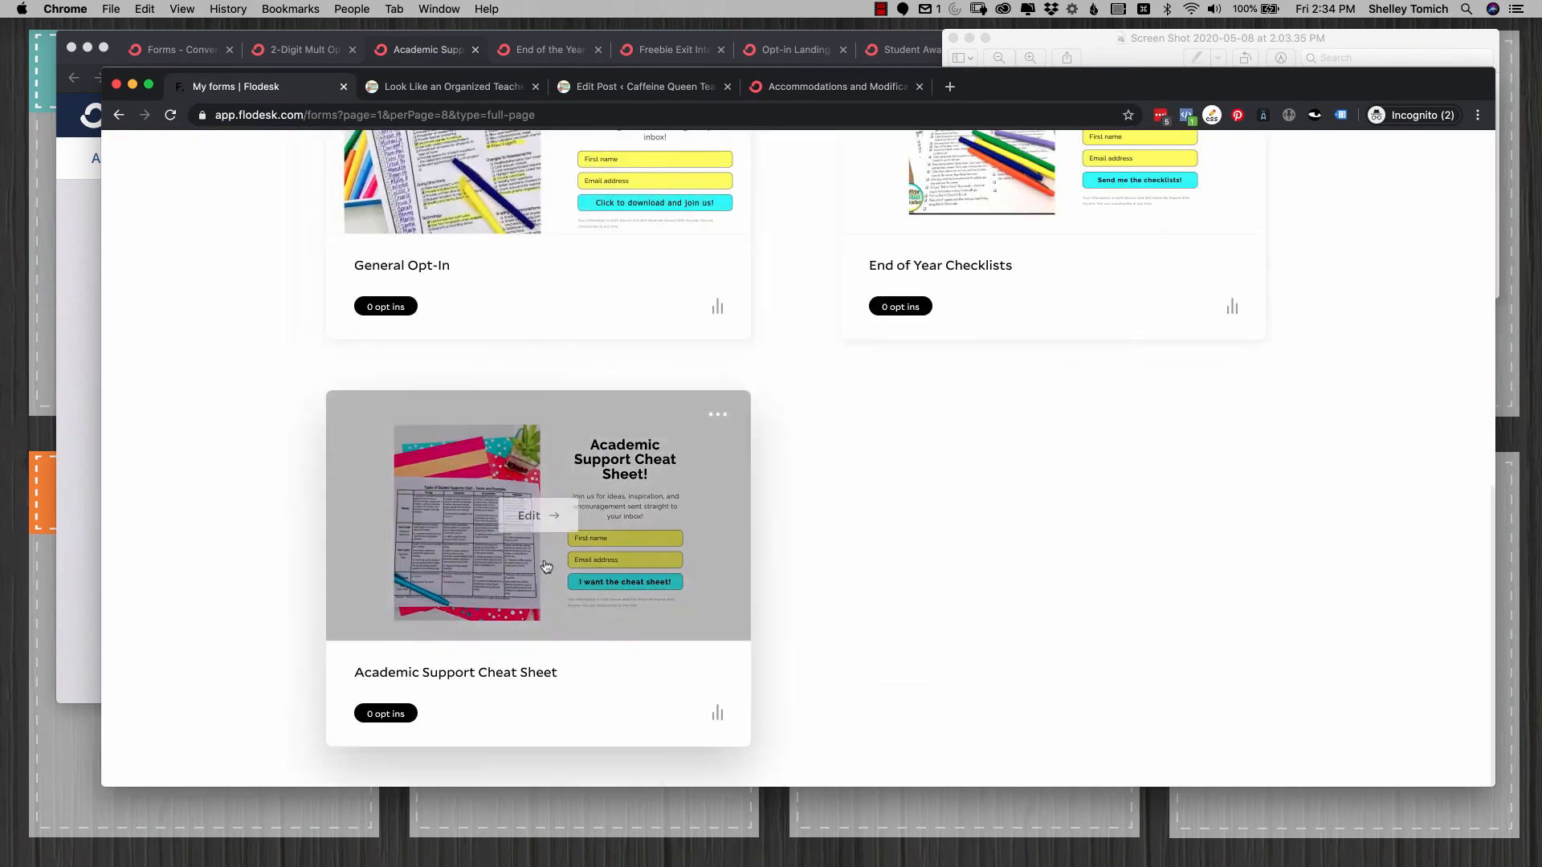
click(722, 414)
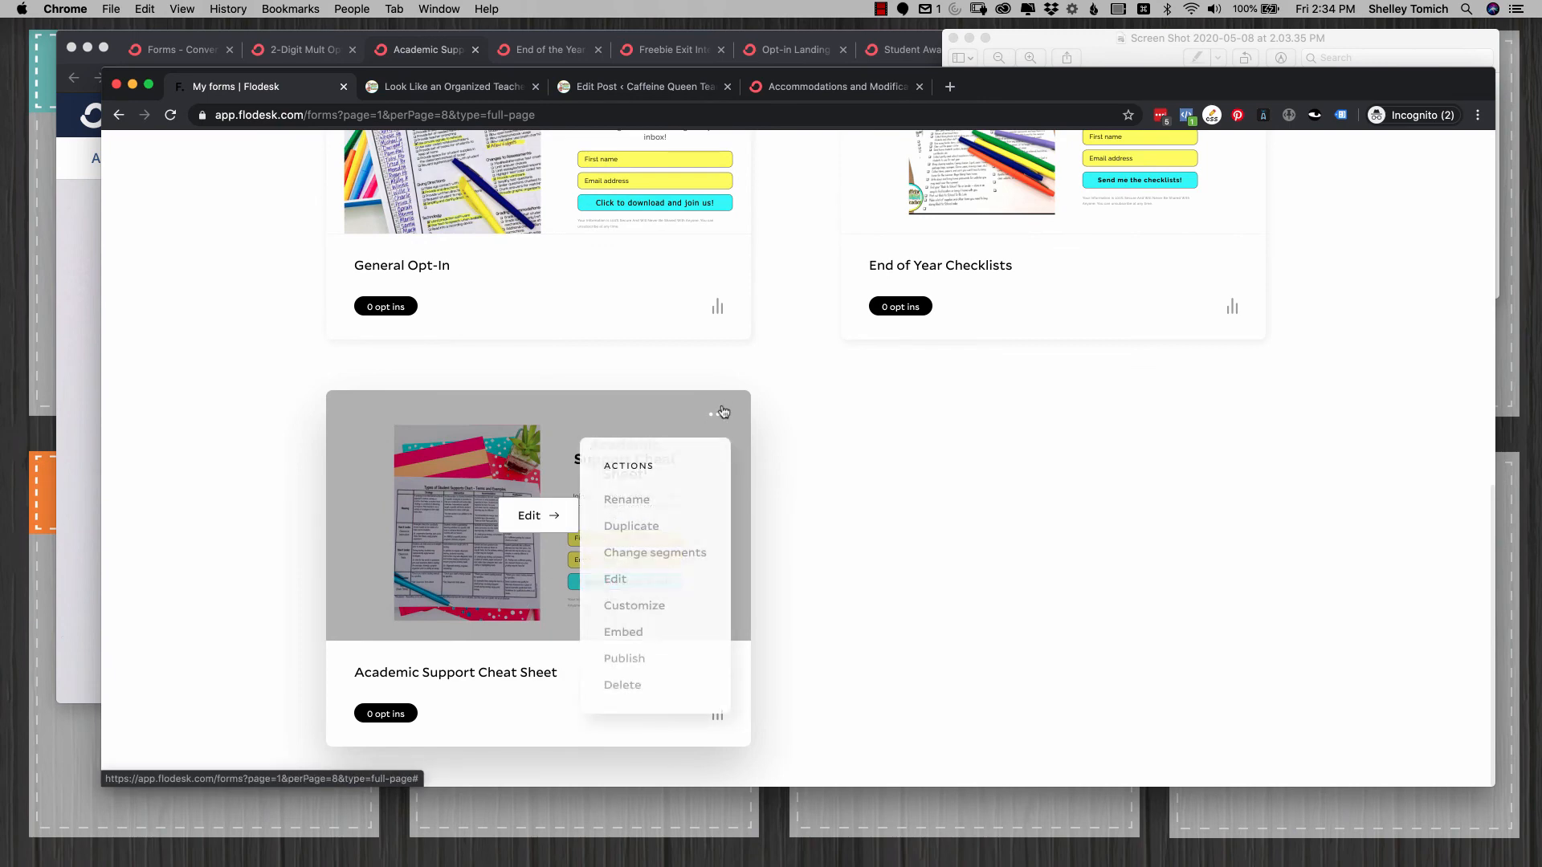
click(655, 640)
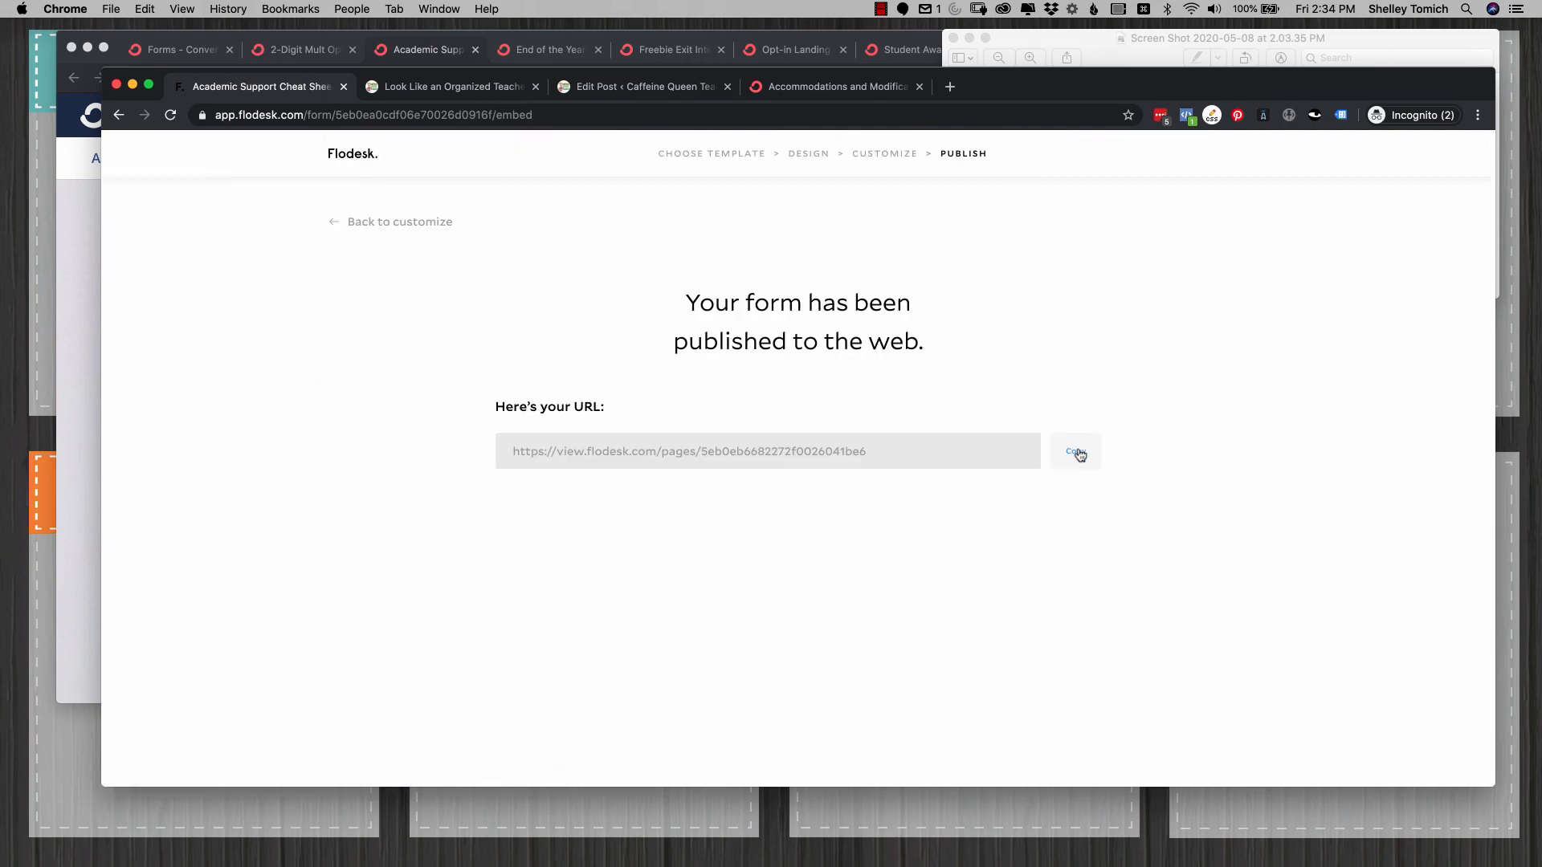
click(1078, 452)
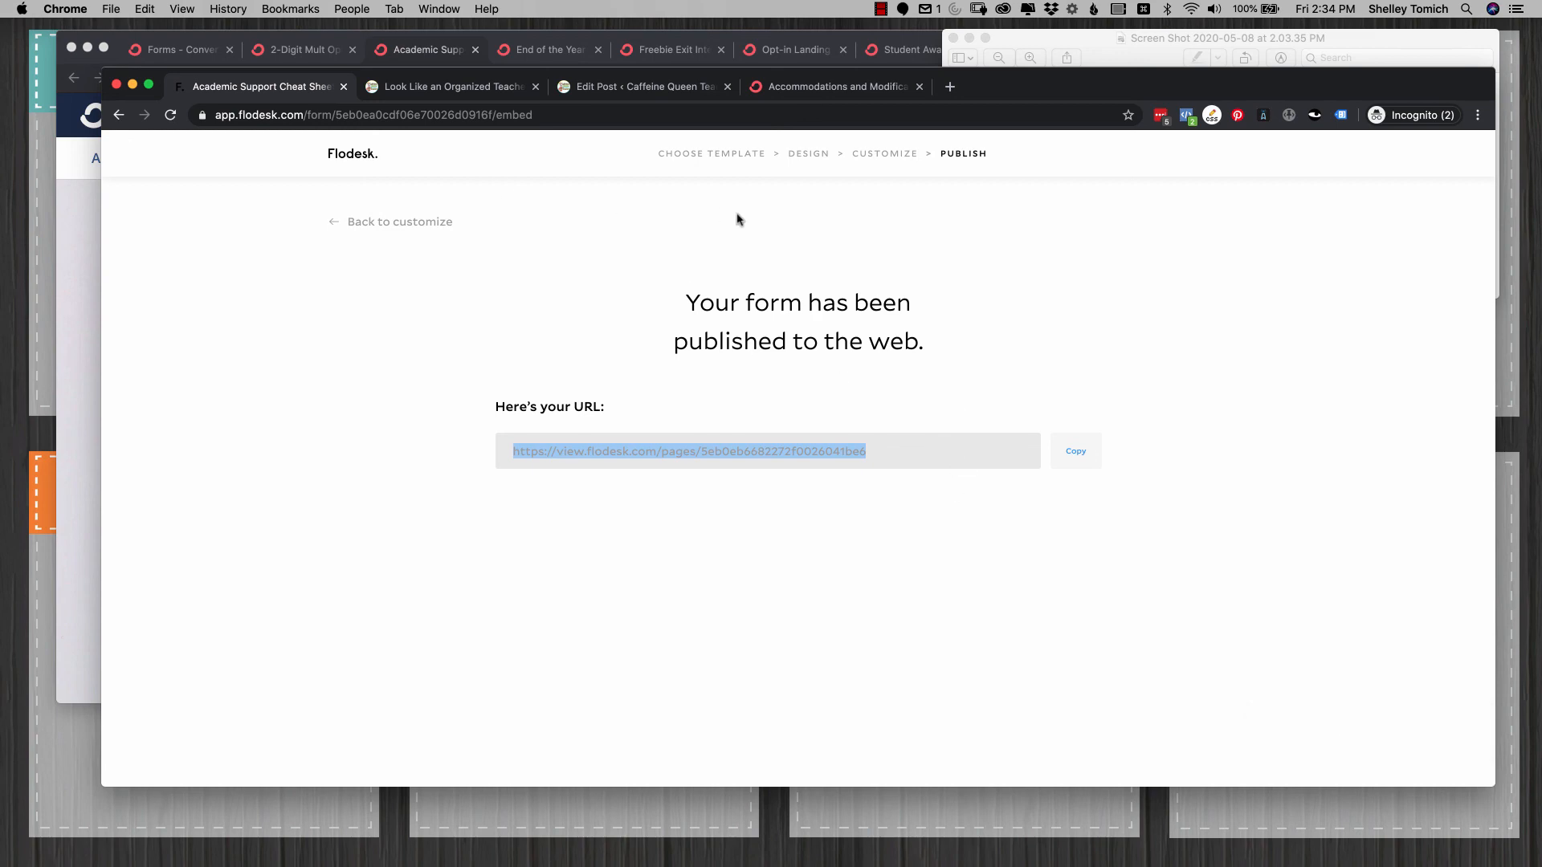
click(639, 86)
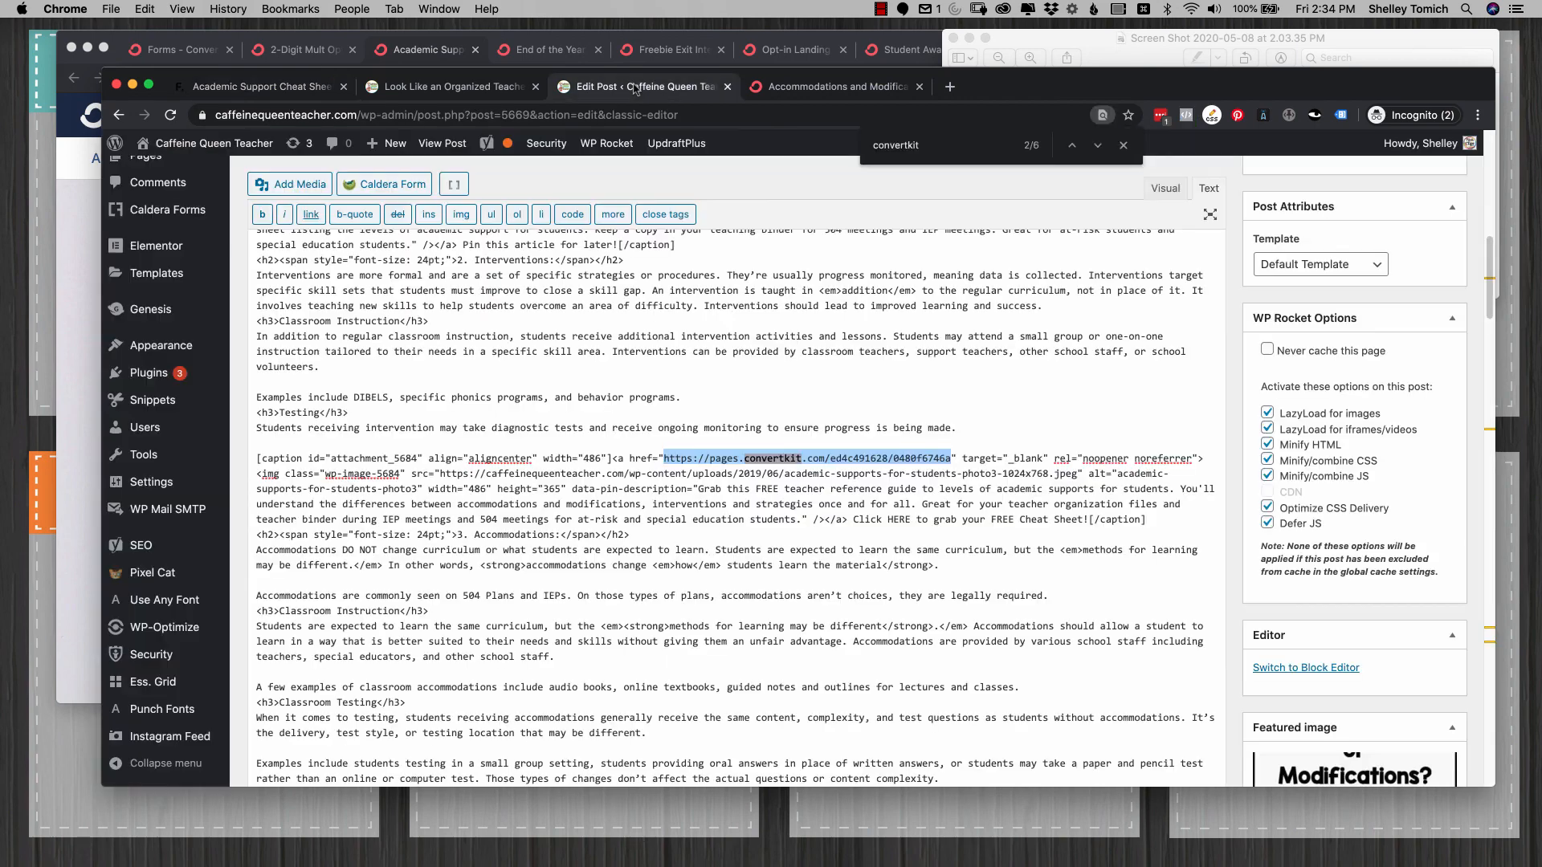
click(926, 454)
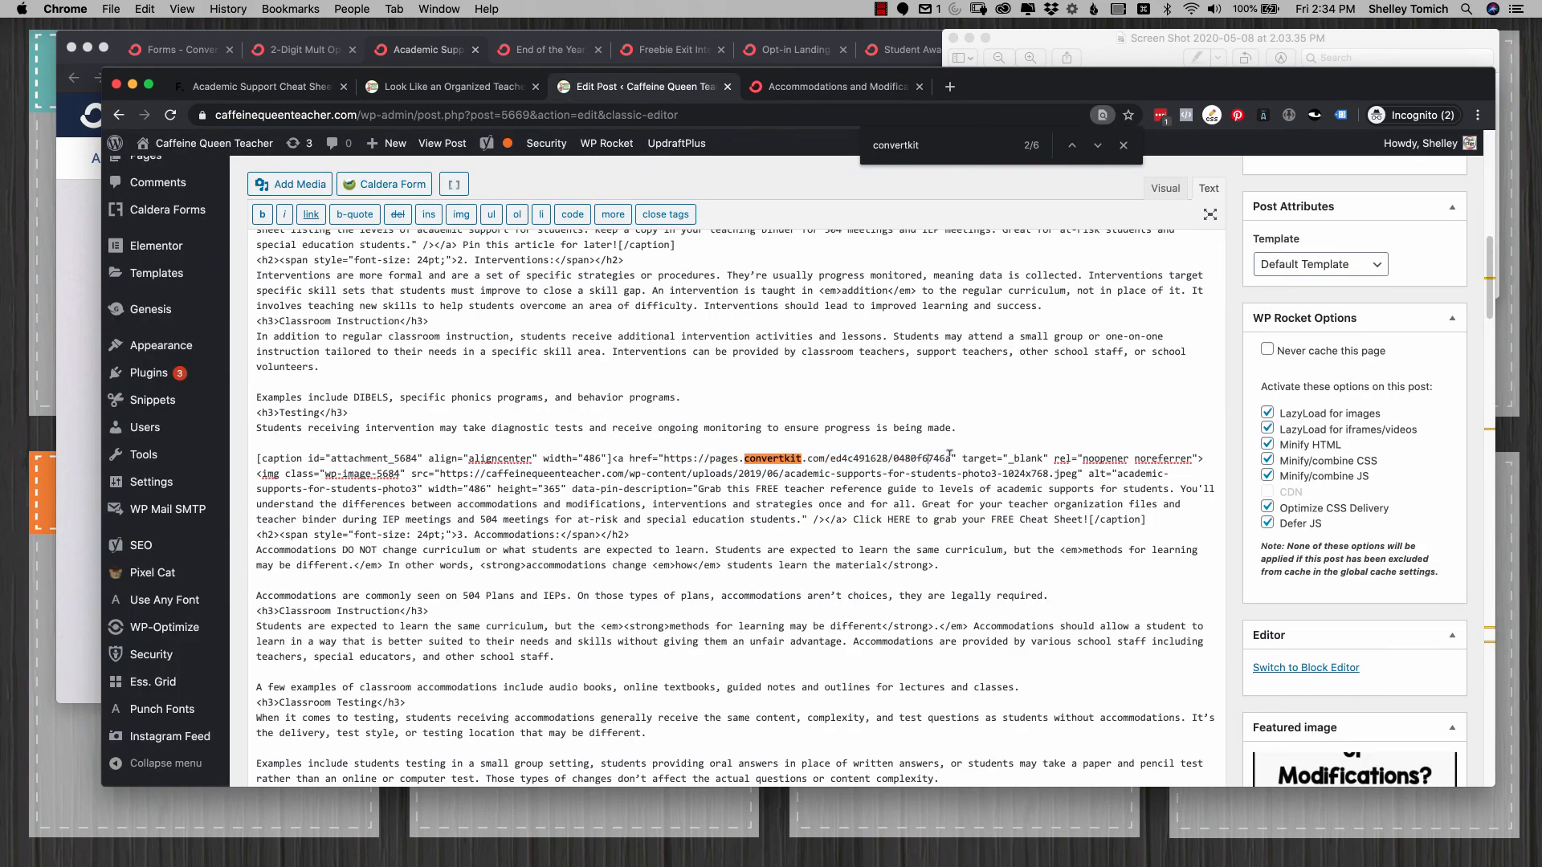
drag(951, 457, 665, 457)
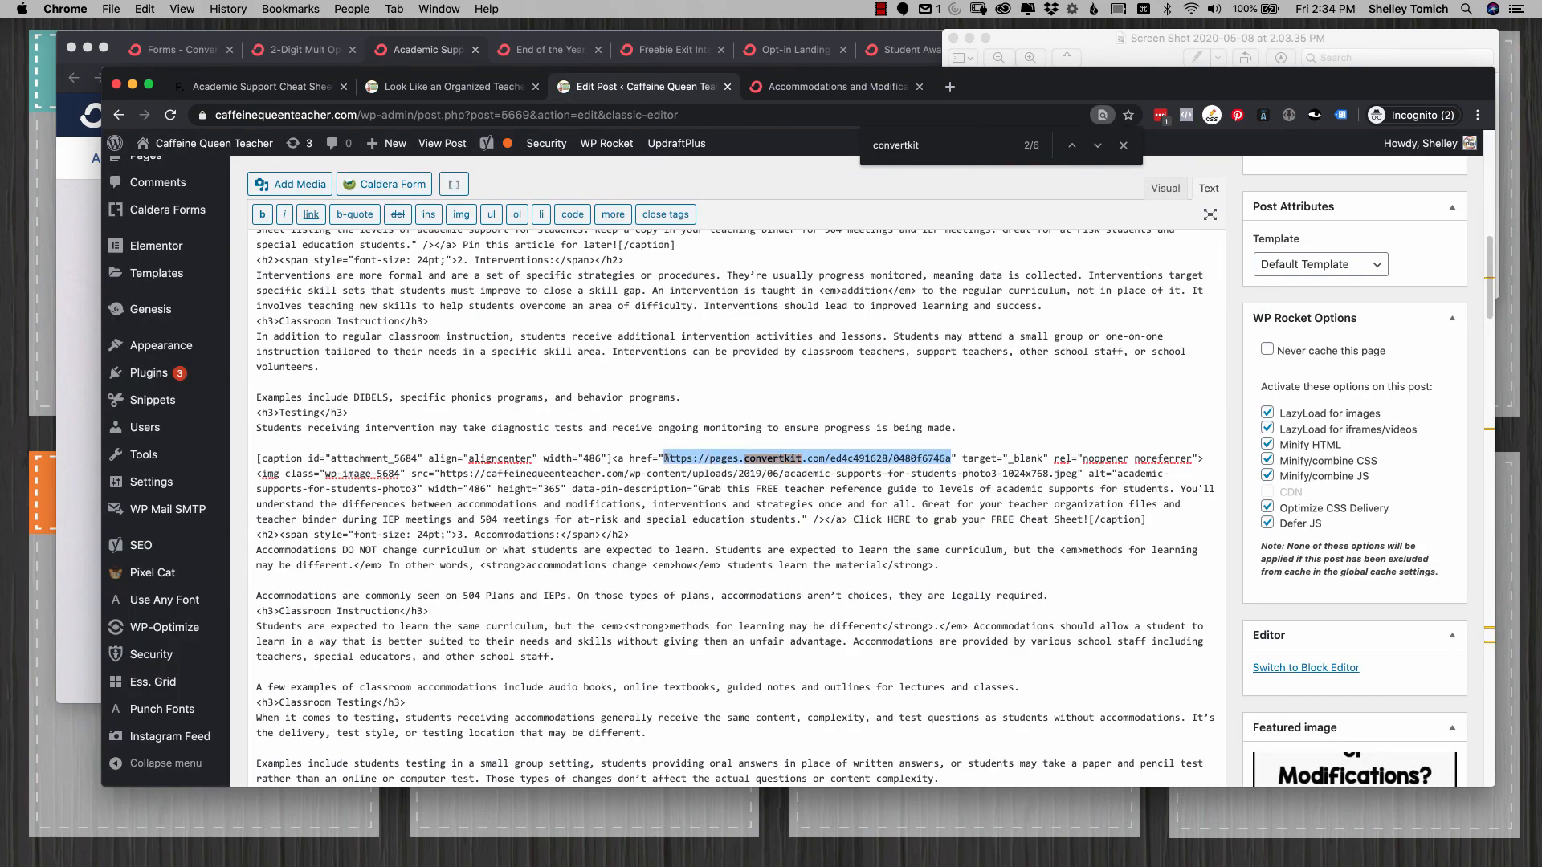
key(super+v)
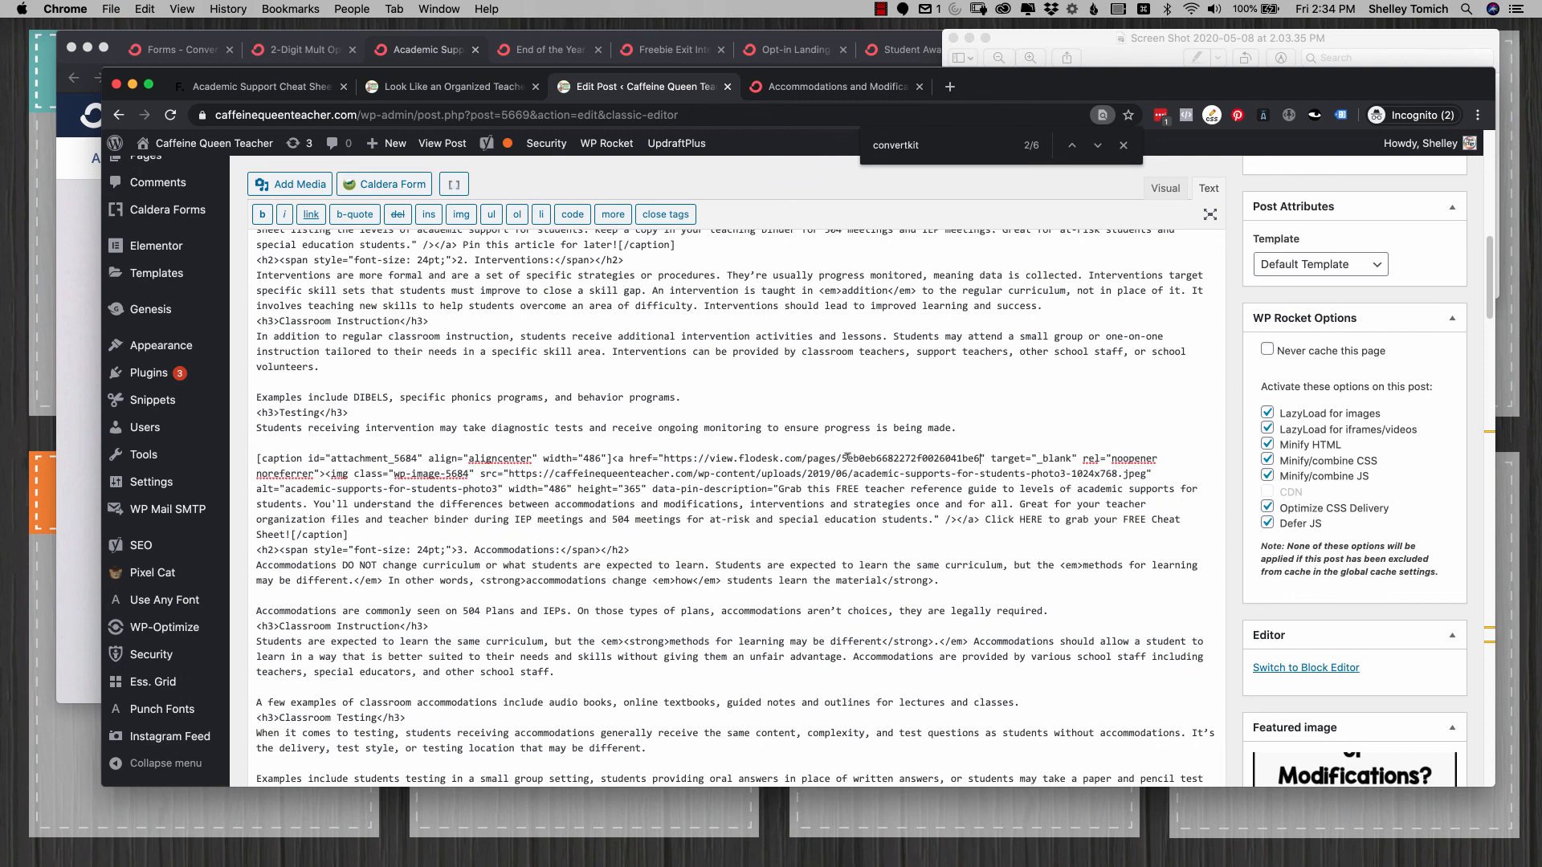
Step: Find the ConvertKit link below the "Click the photo below for your FREE" cheat sheet line and replace it with the copied Flodesk URL
key(super+f)
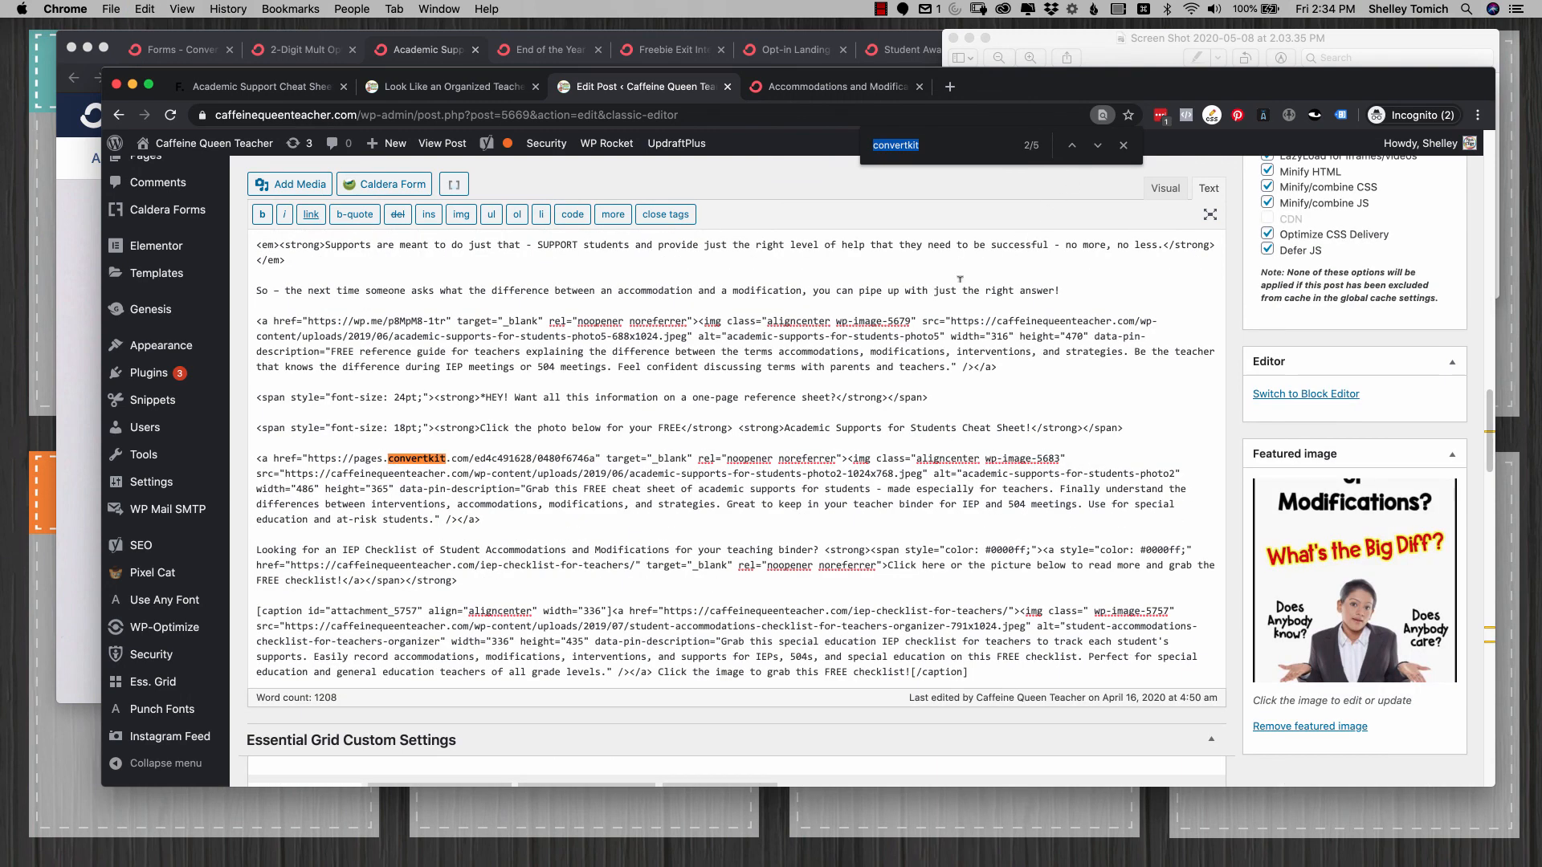
click(529, 459)
drag(595, 456, 310, 454)
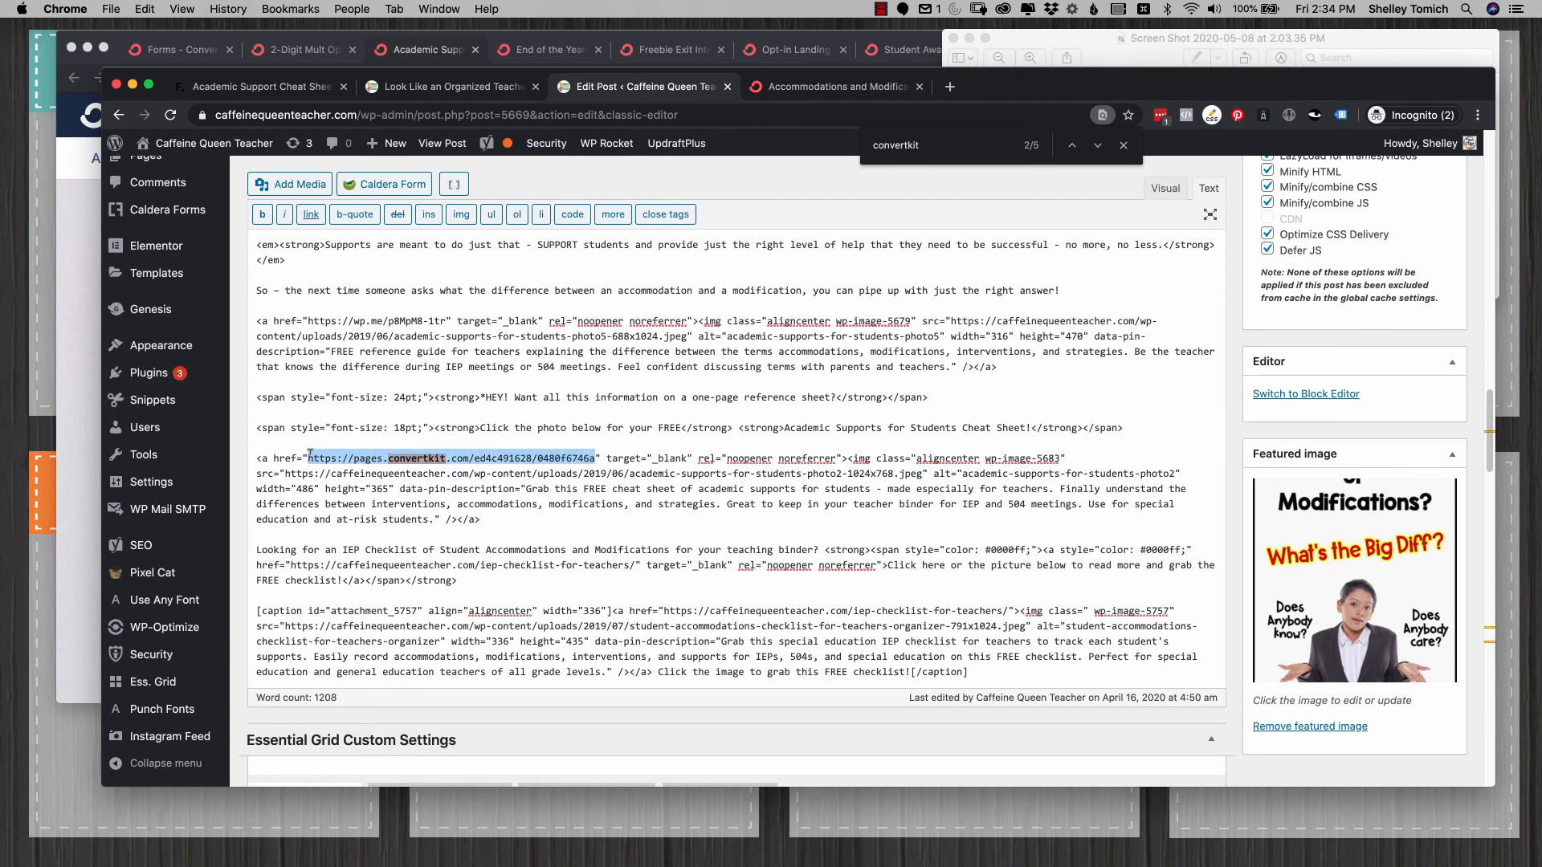
key(super+v)
Step: Search the post for further "convertkit" links, close the search and update the post
key(super+f)
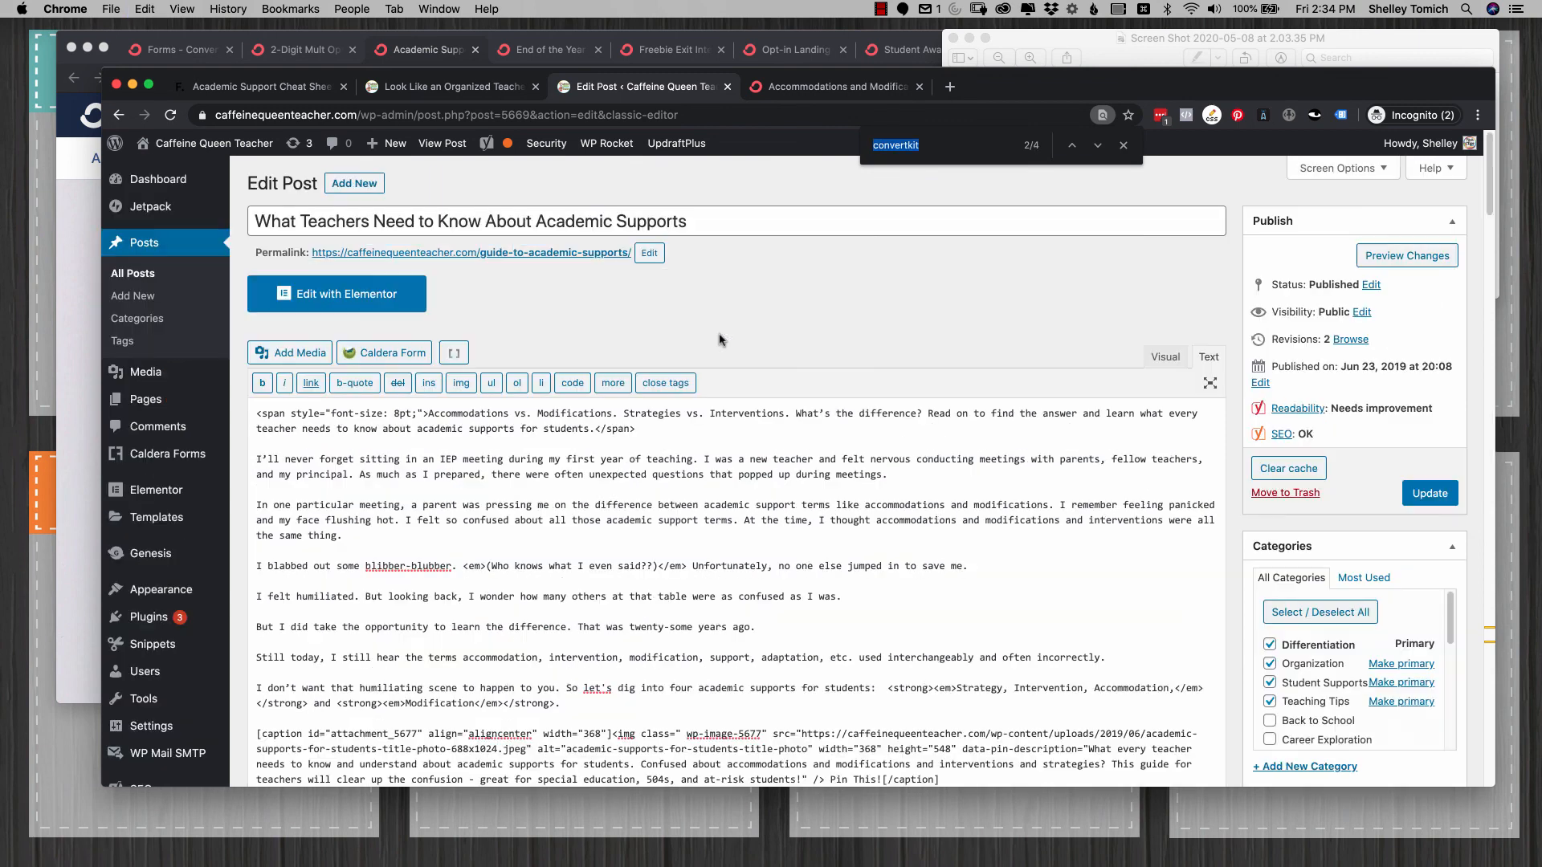
click(1123, 147)
click(1431, 493)
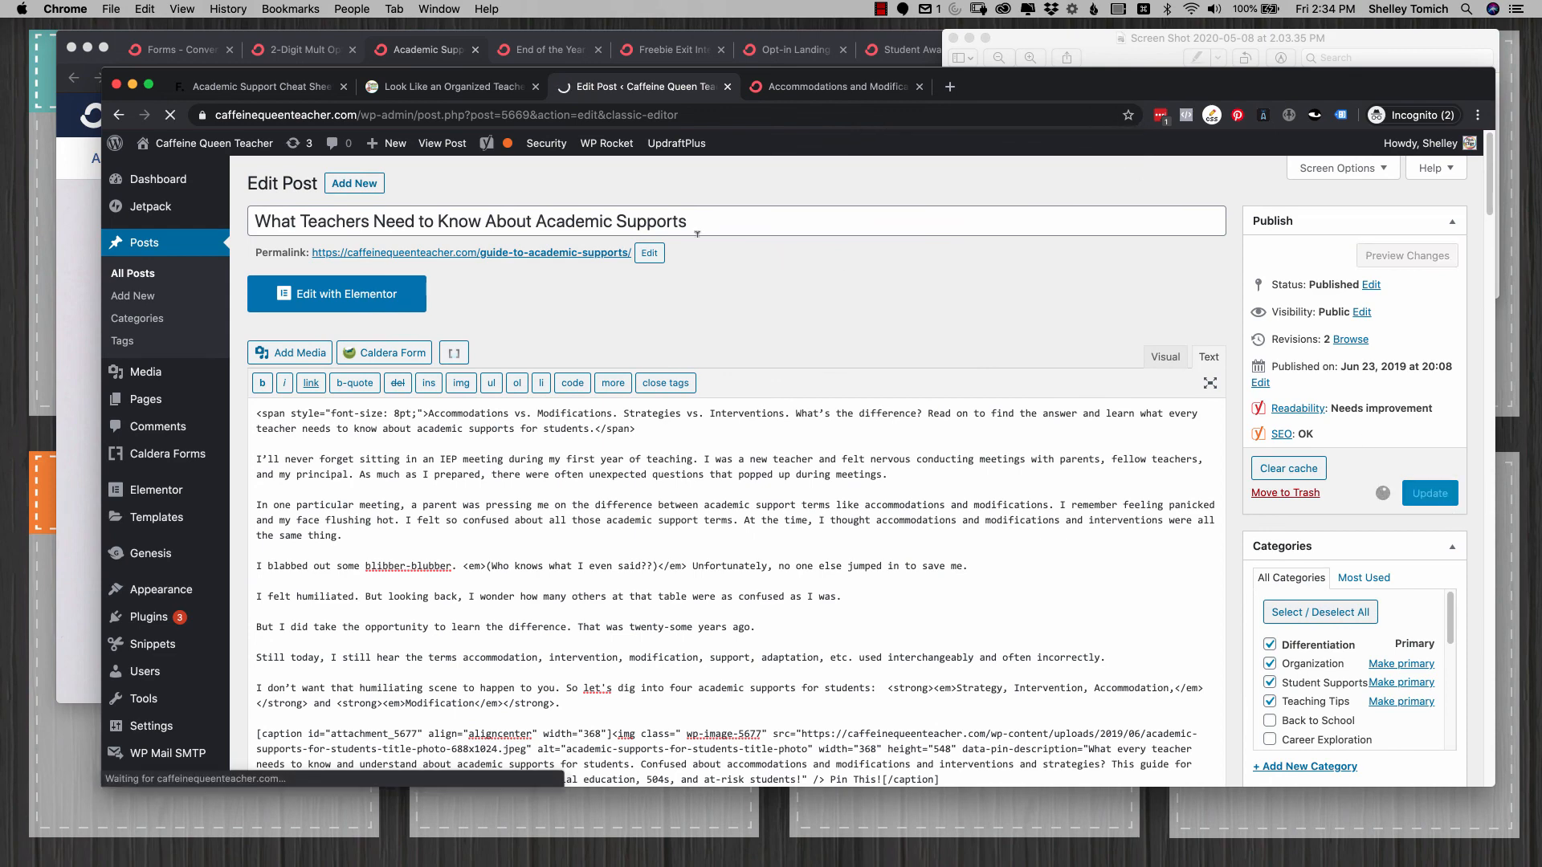